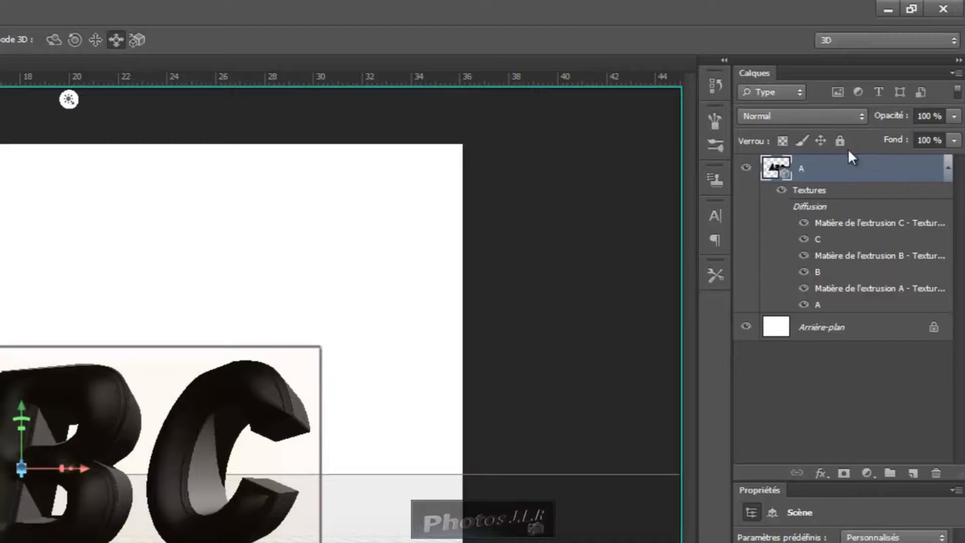
Step: Rename the 3D text layer "A B C"
double_click(802, 171)
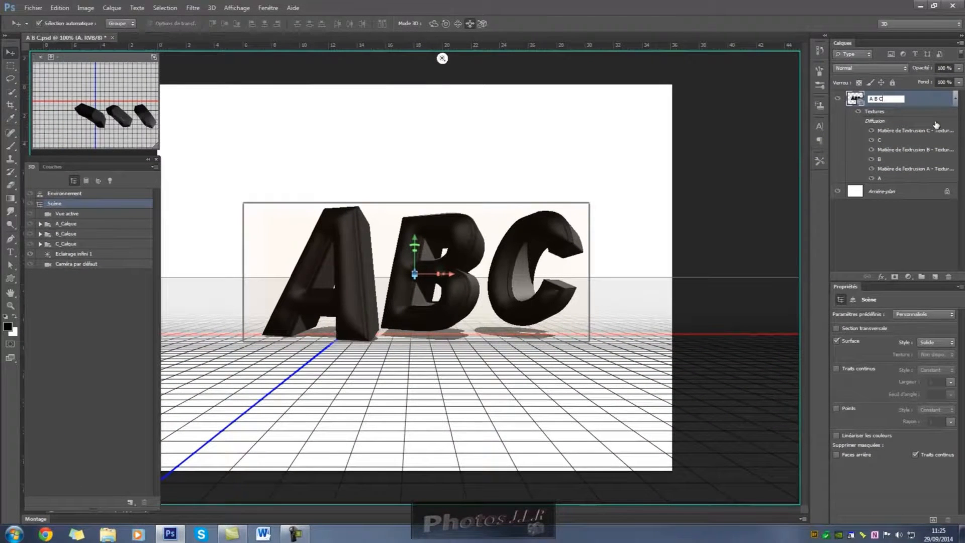
click(936, 104)
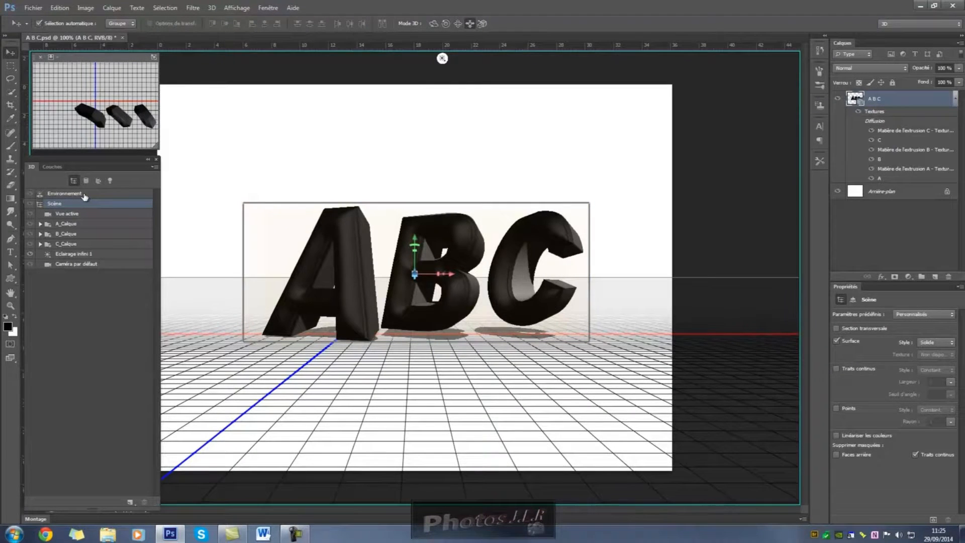
Step: Expand the A_Calque group in the 3D scene and rotate the letter A slightly around its X axis
click(64, 194)
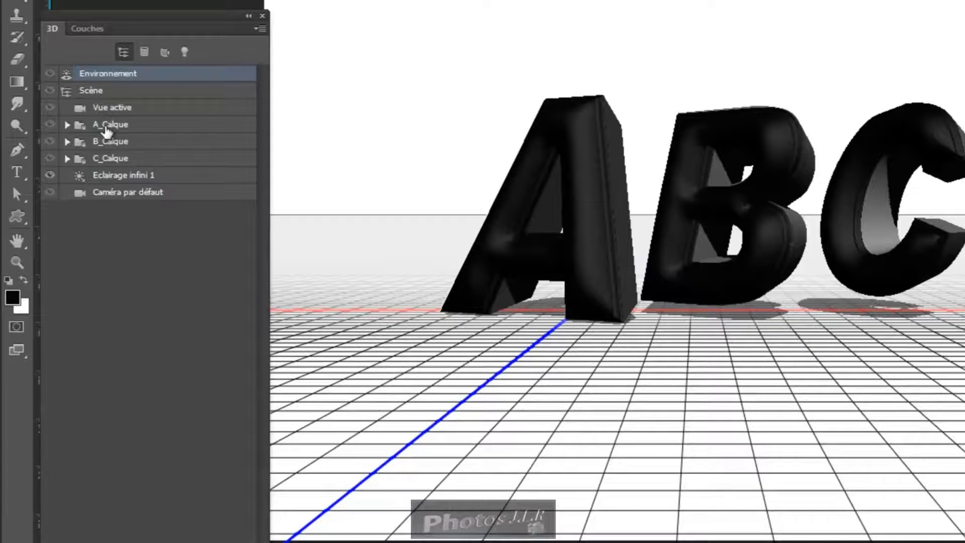
click(67, 125)
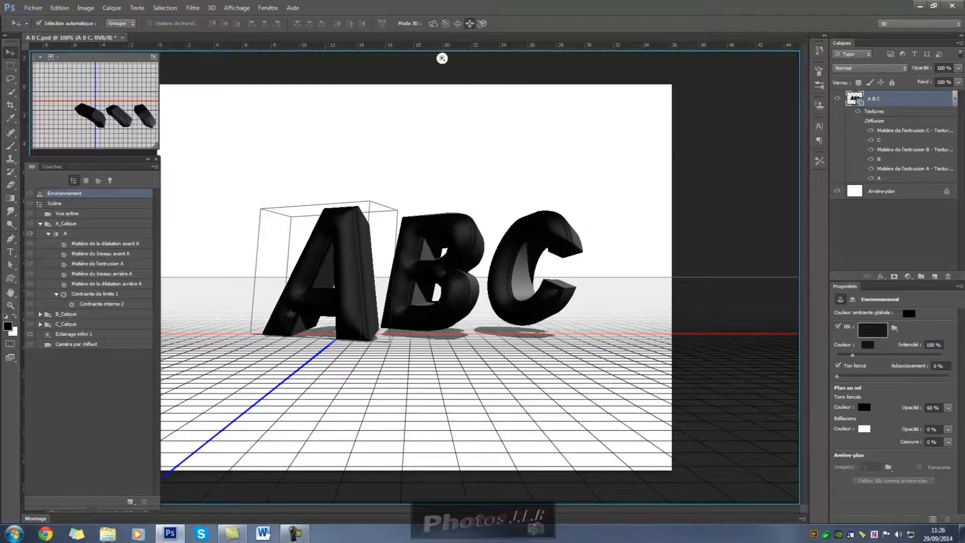
click(351, 260)
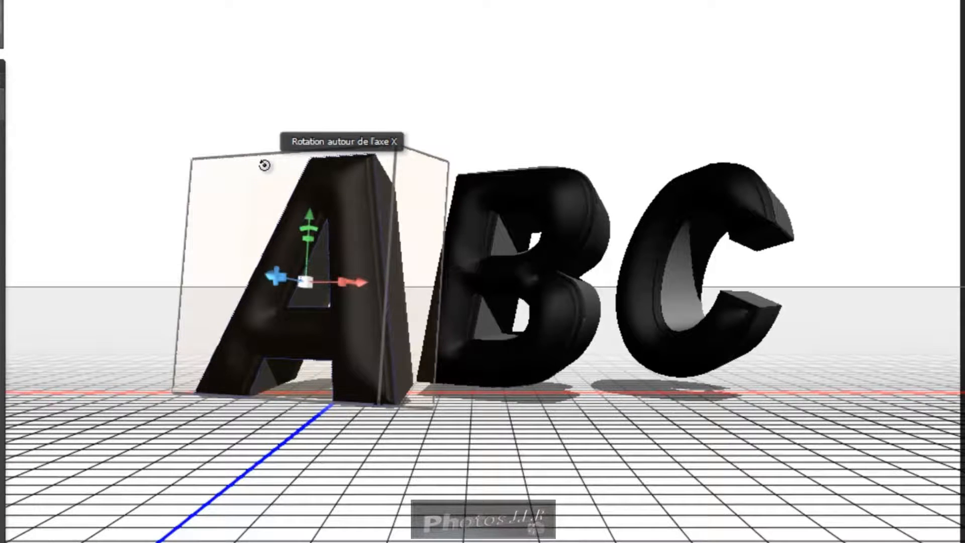
drag(265, 165, 330, 152)
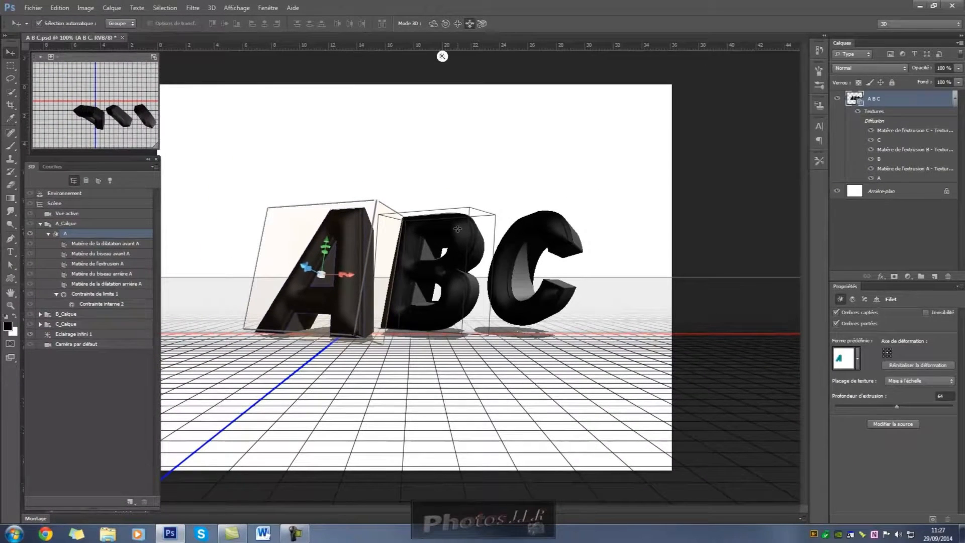
Step: Rotate the letter B, and likewise the letter C, very slightly around their X axes
click(562, 196)
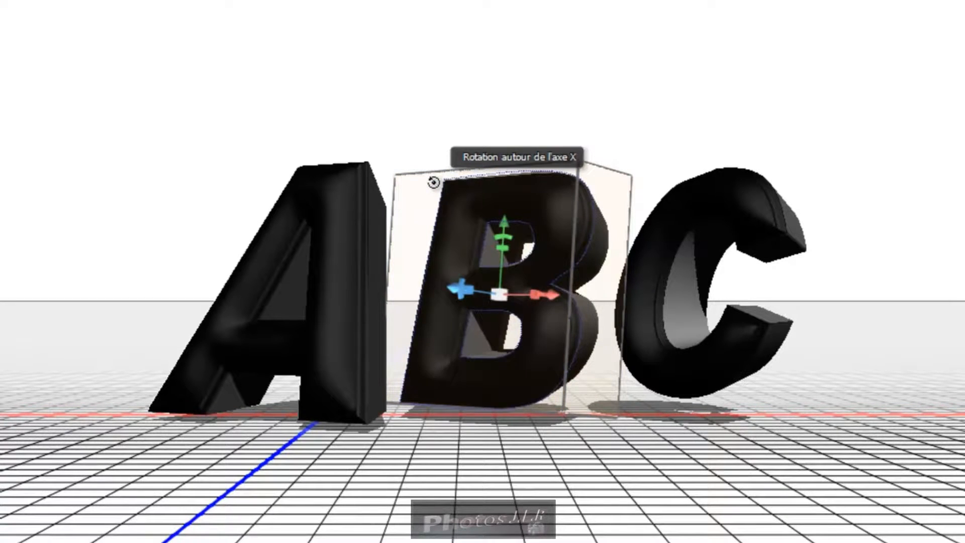
drag(433, 181, 442, 179)
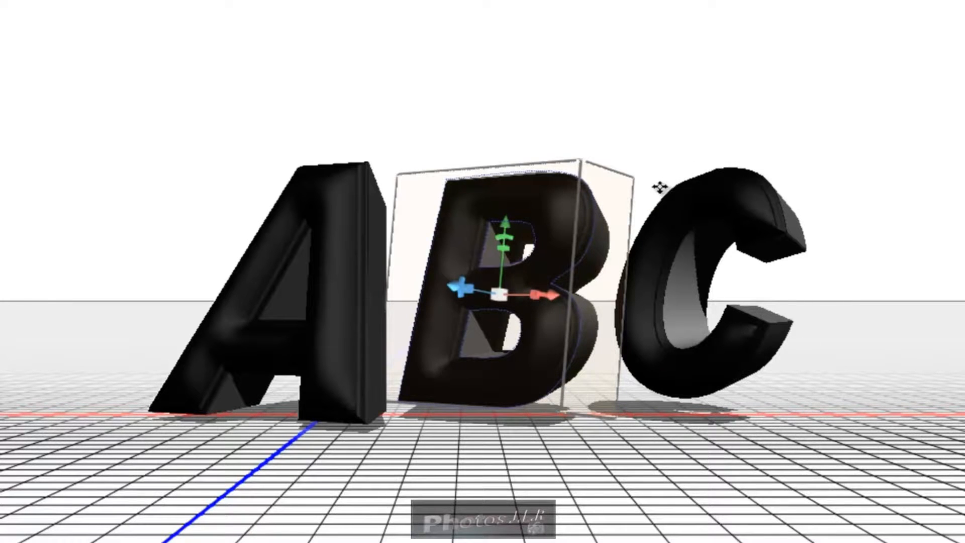
click(724, 196)
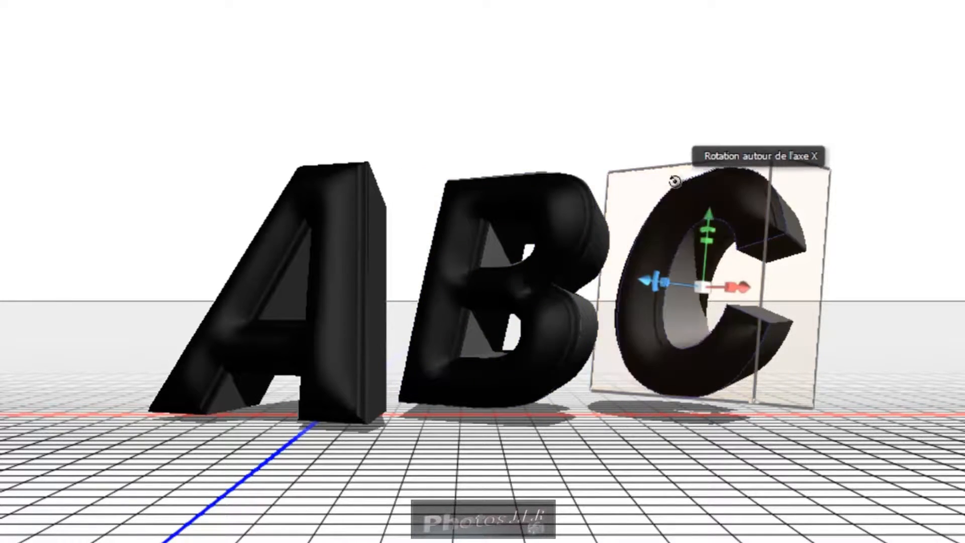
drag(657, 180, 663, 182)
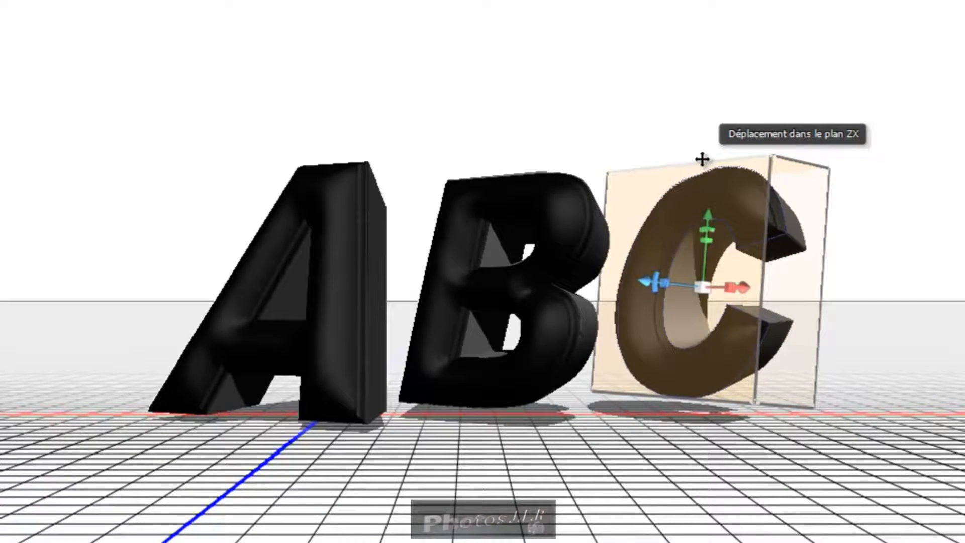
Step: Shift the letter C slightly in its ZX plane, fine-tune its rotation around the X axis, and deselect it
mouse_move(702, 161)
mouse_down()
mouse_move(701, 137)
mouse_move(700, 162)
mouse_move(681, 162)
mouse_move(714, 155)
mouse_move(703, 164)
mouse_up()
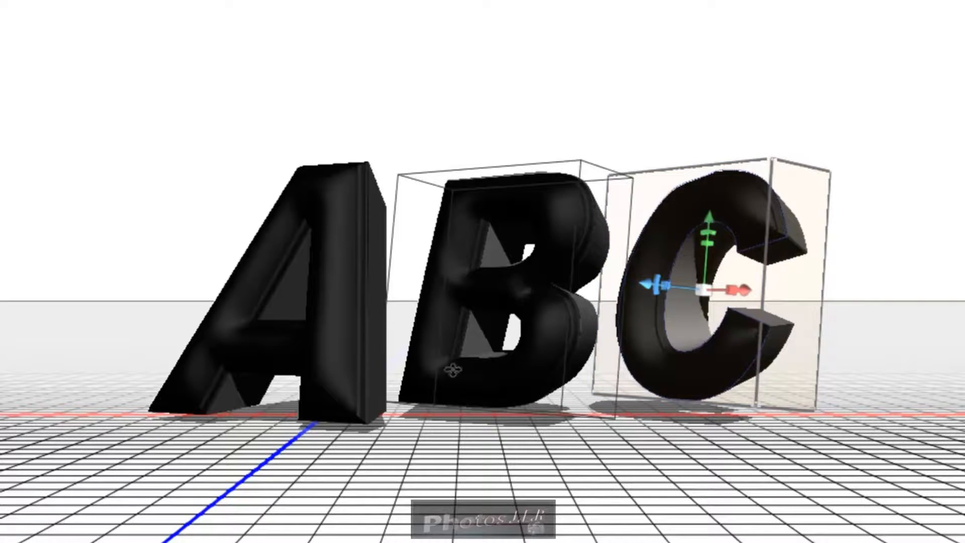
click(710, 86)
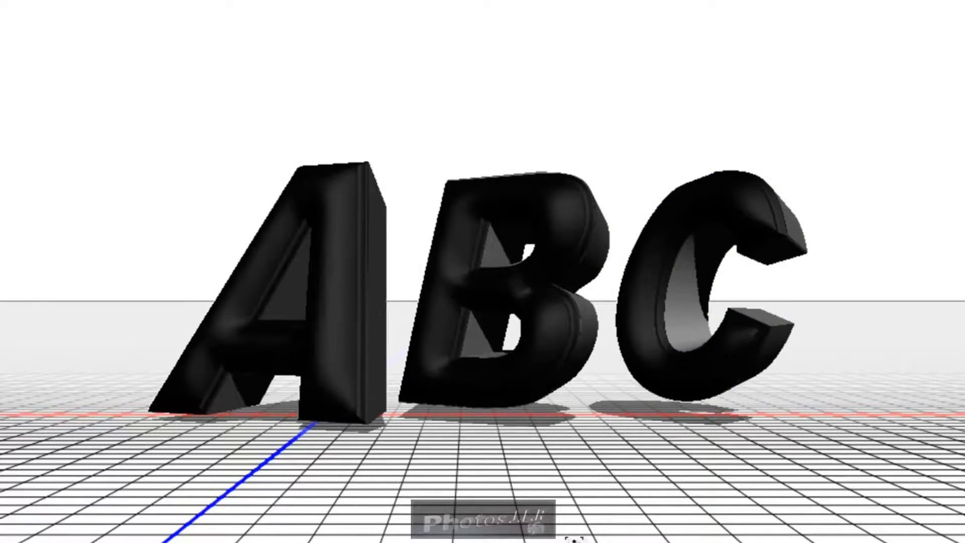
click(700, 210)
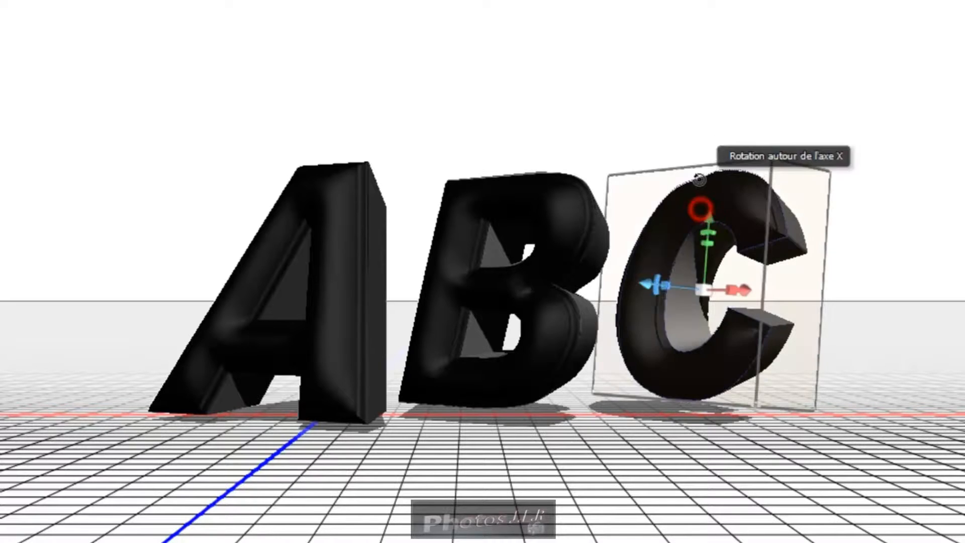
drag(698, 167, 706, 167)
click(717, 123)
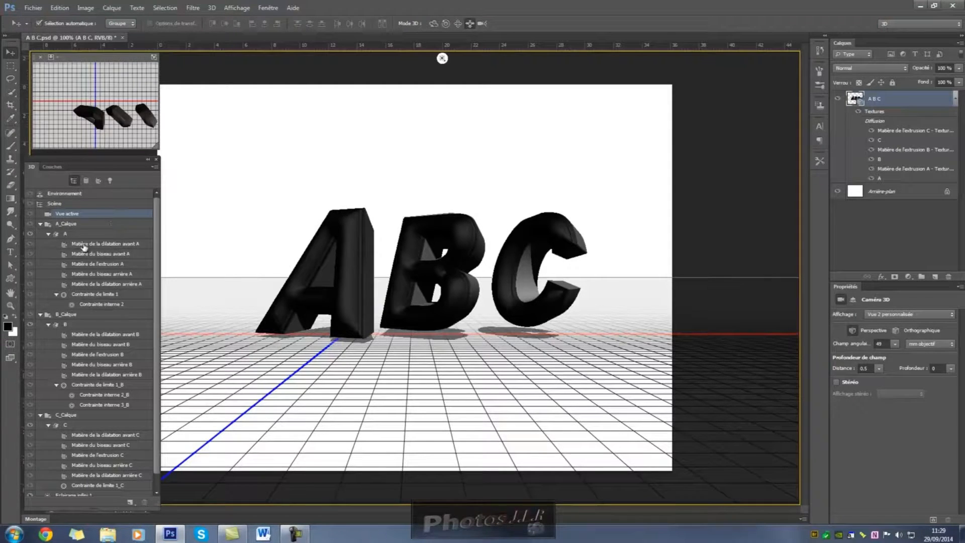
Step: Examine which faces of the letter A its front inflation, front bevel and extrusion materials cover
click(83, 245)
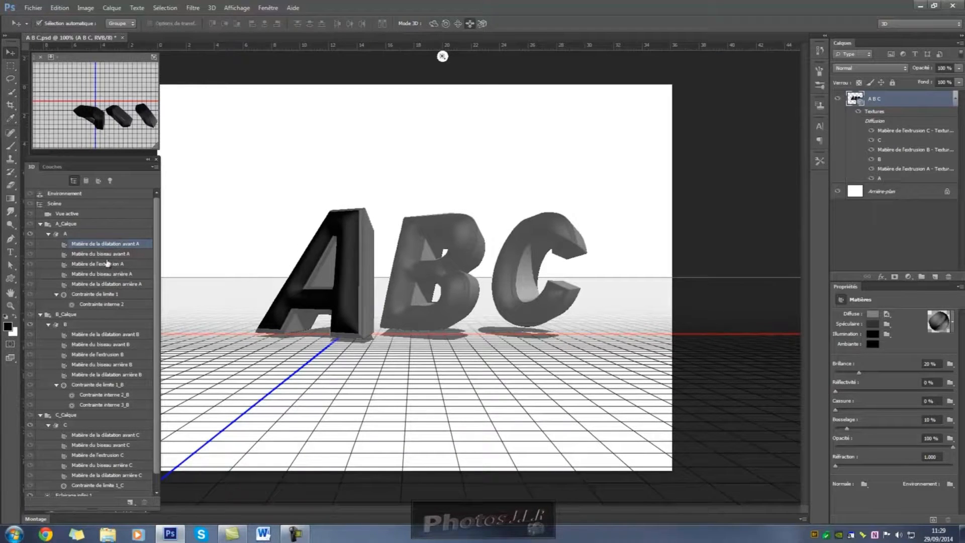
click(104, 256)
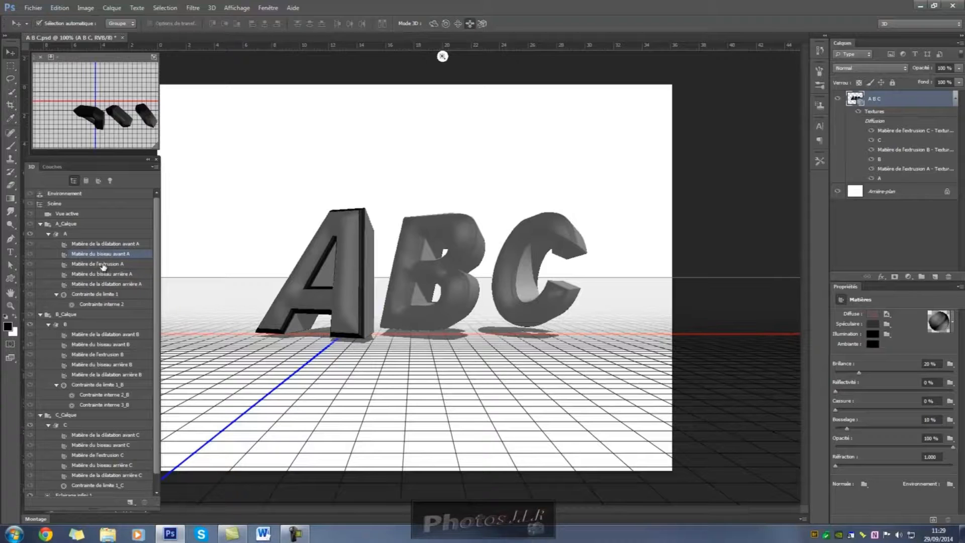
click(103, 265)
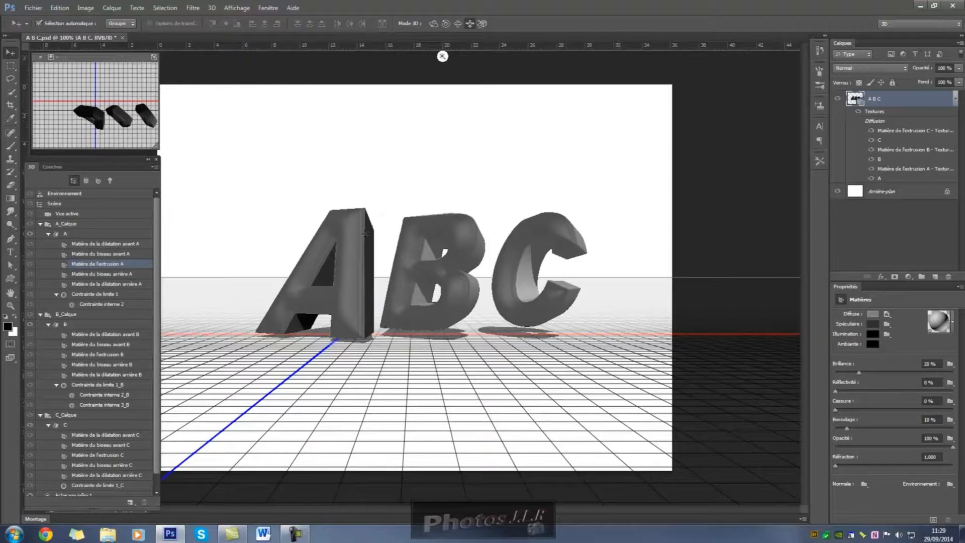
Step: Try rotating only the letter A in the scene, and restore its previous orientation
click(96, 235)
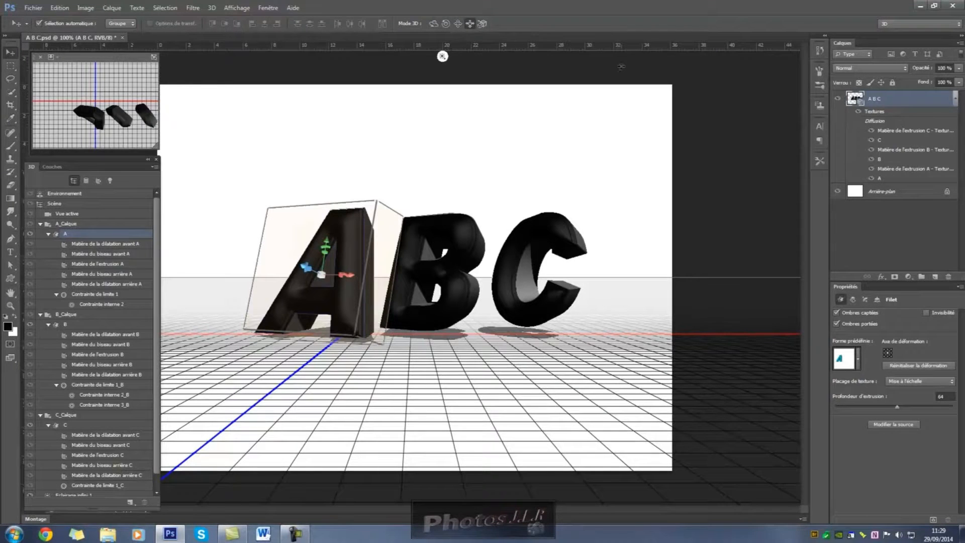
drag(708, 124, 705, 113)
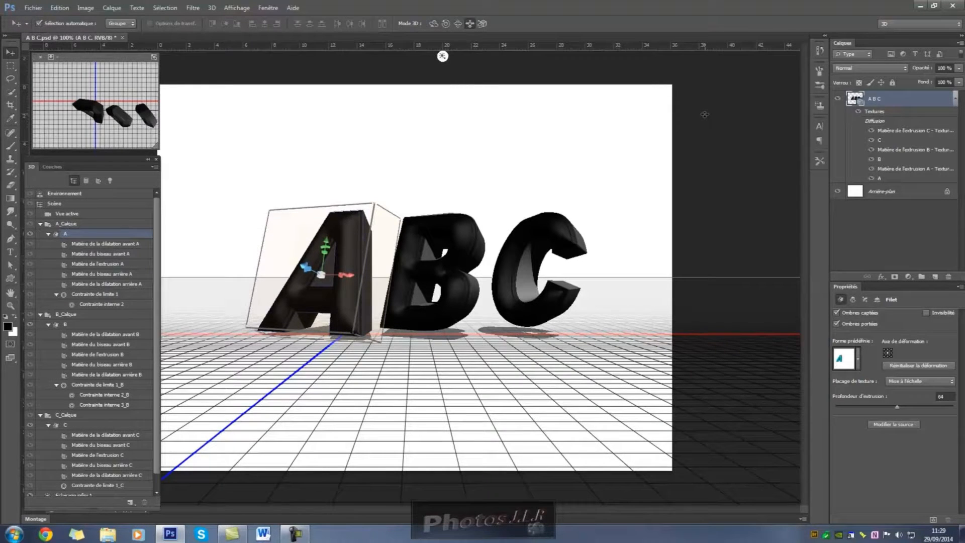
drag(705, 114, 704, 111)
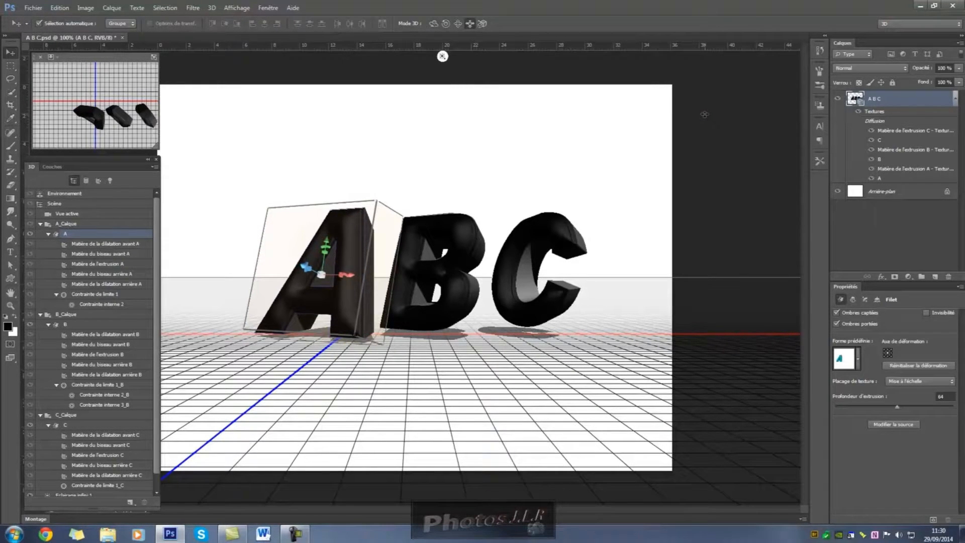
click(394, 68)
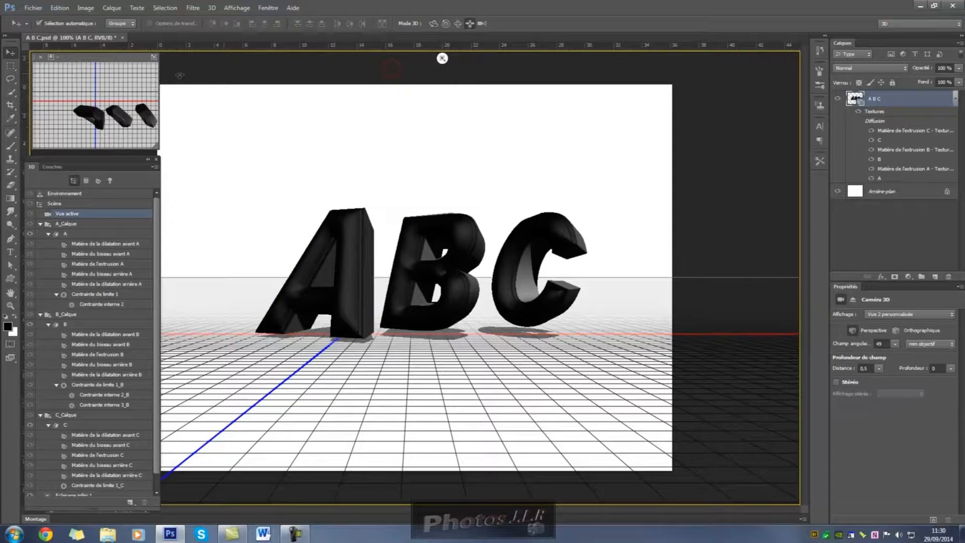
Step: Select the environment and bring the whole scene closer so all three letters appear larger
click(74, 195)
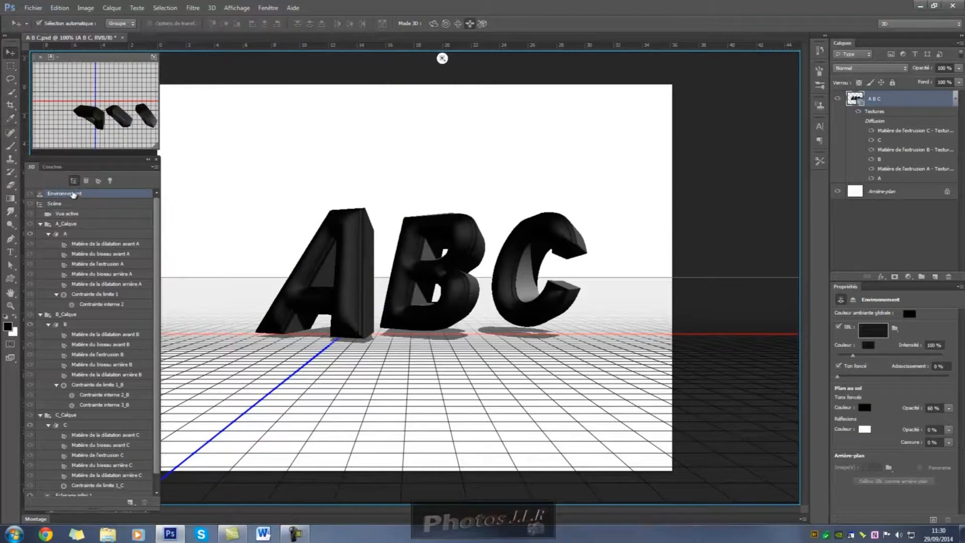
drag(735, 134, 739, 223)
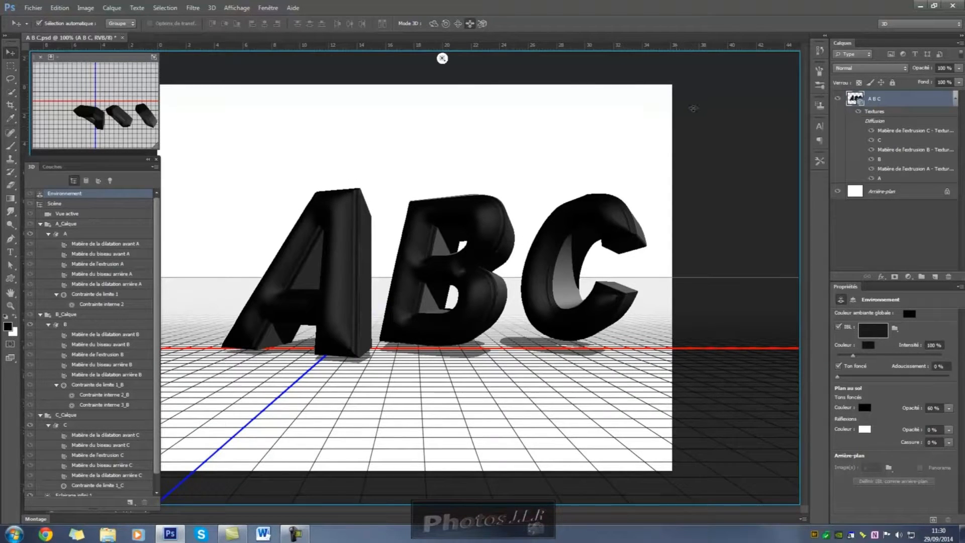
click(704, 121)
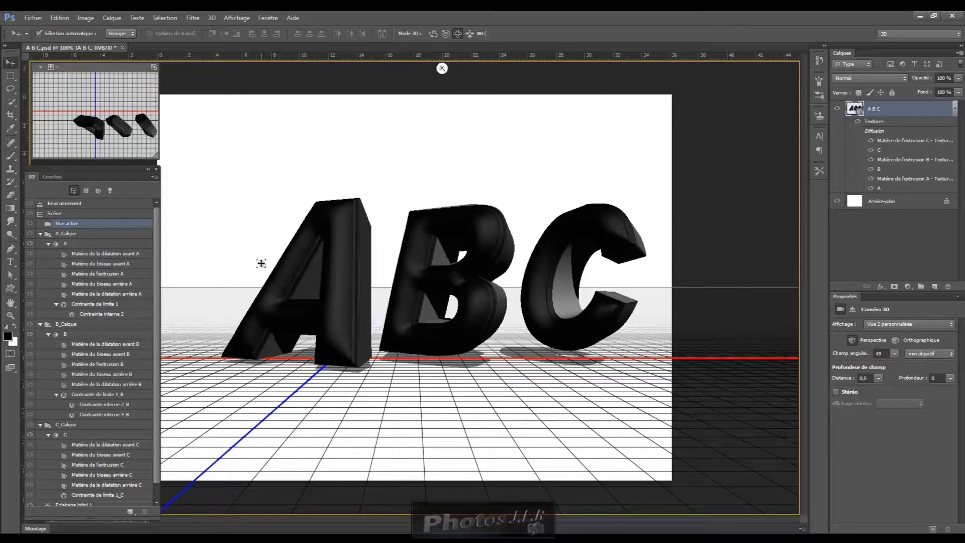
Step: Examine the letter A and its extrusion material in the 3D scene
click(75, 246)
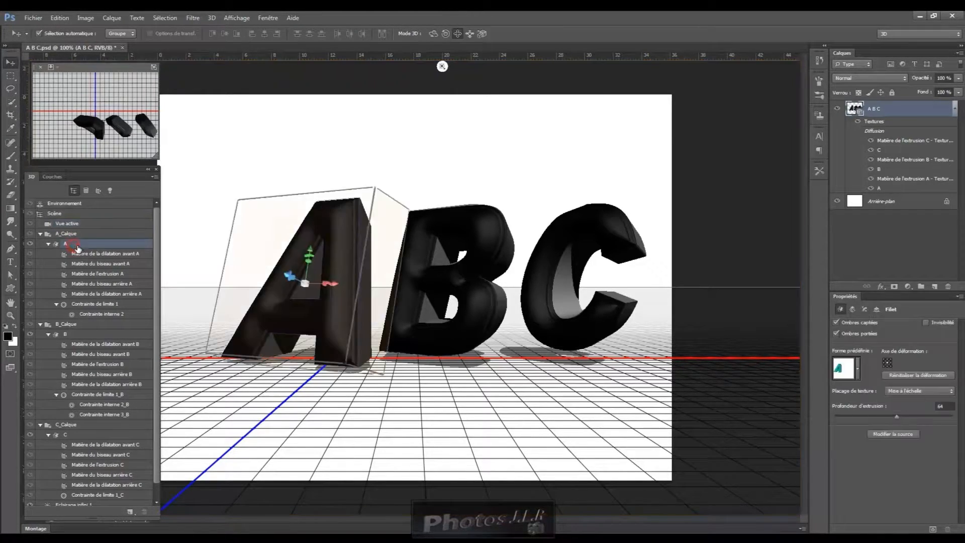
click(89, 276)
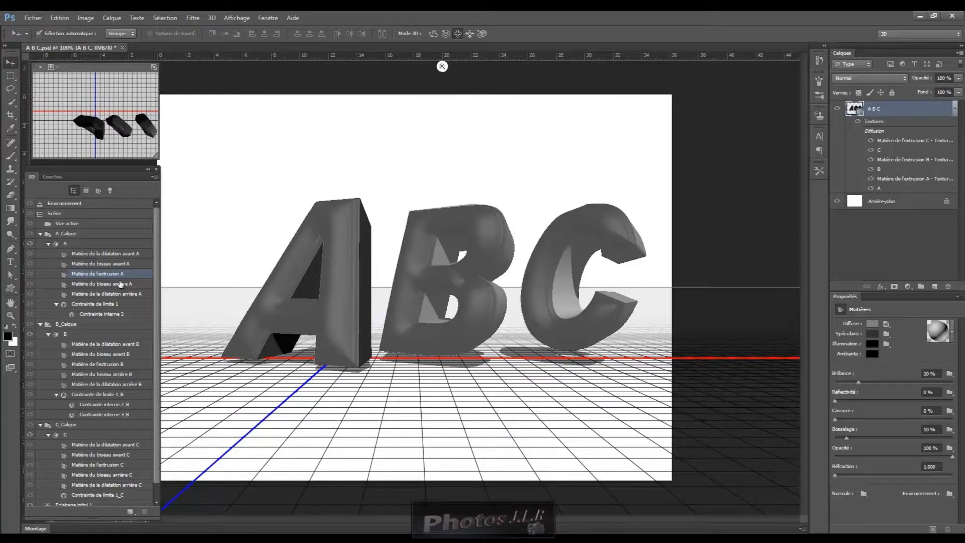
Step: With the environment selected, shift the whole scene slightly up and left and orbit it to expose the letters' right sides
click(89, 206)
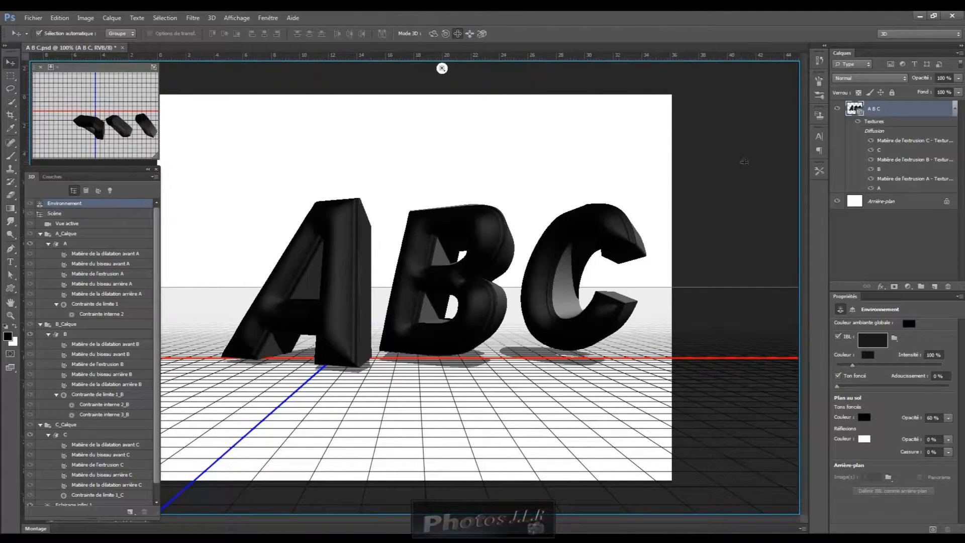
drag(733, 162, 722, 159)
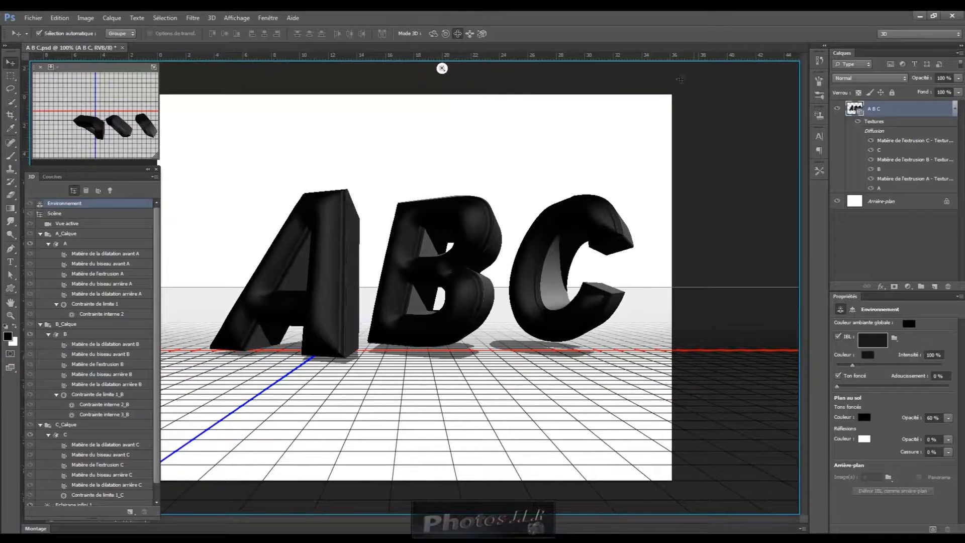
click(434, 34)
drag(475, 144, 442, 148)
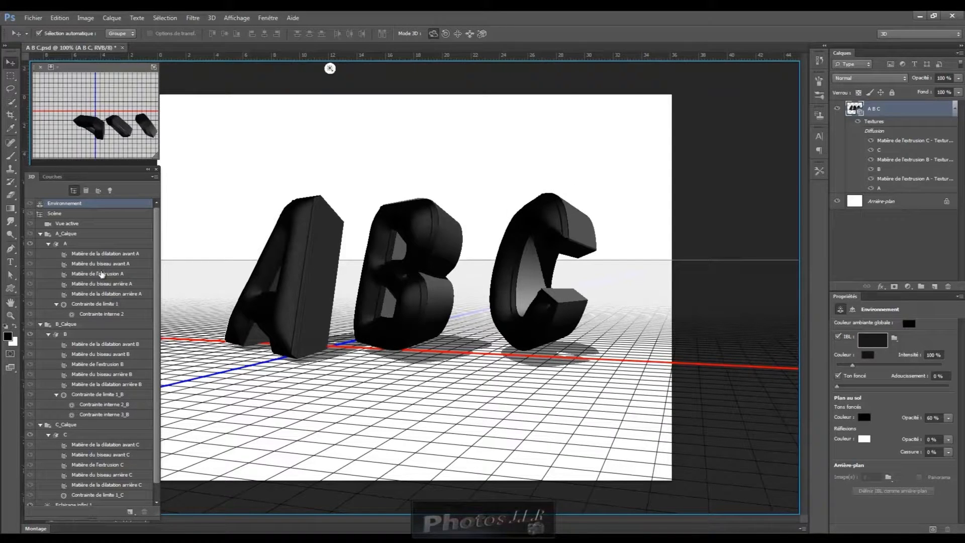
Step: Set the diffuse colour of the A's extrusion material to a medium green, hex 30b258
click(98, 274)
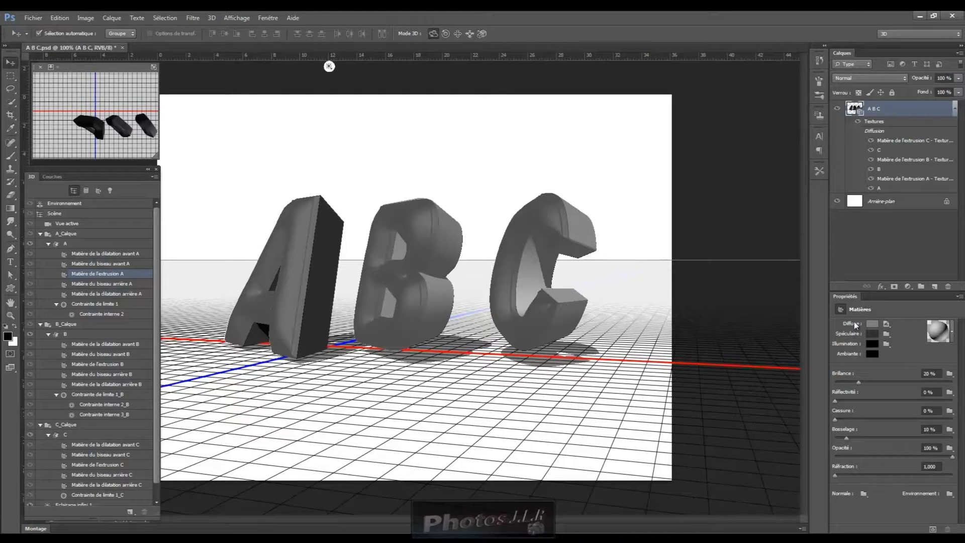
click(876, 326)
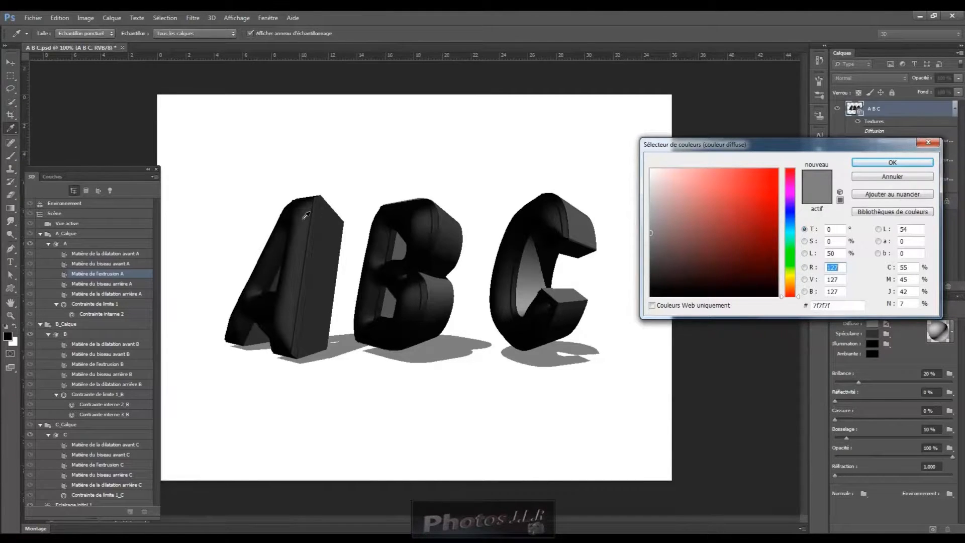
click(791, 248)
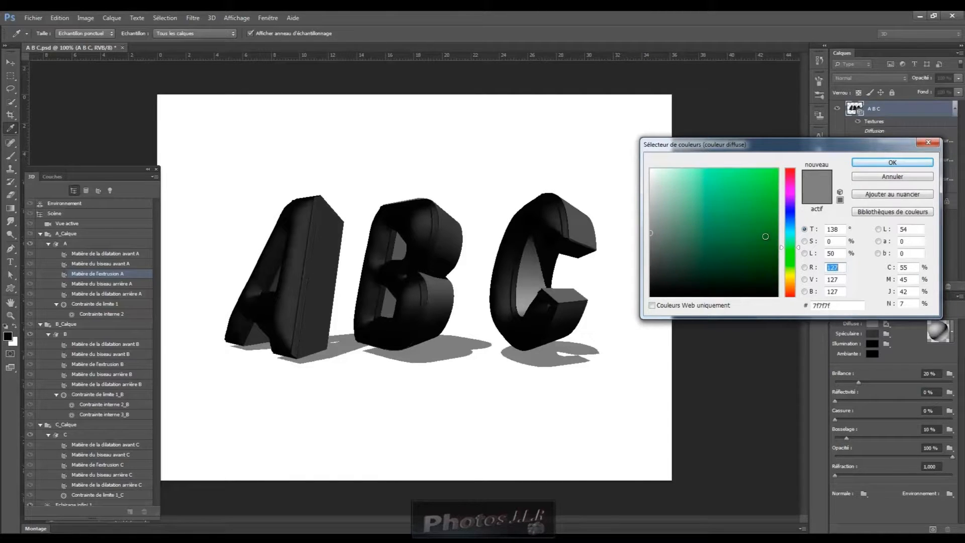
click(766, 236)
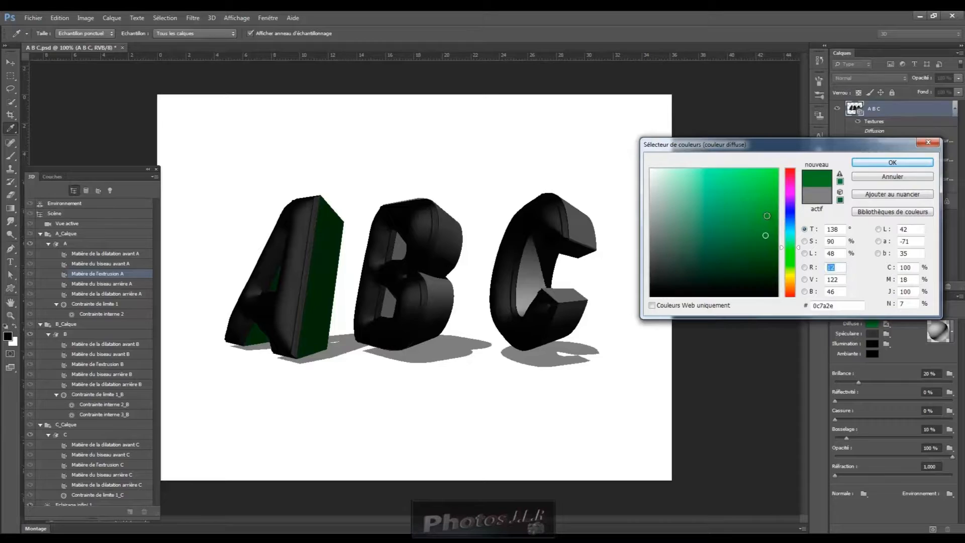
click(767, 216)
click(770, 200)
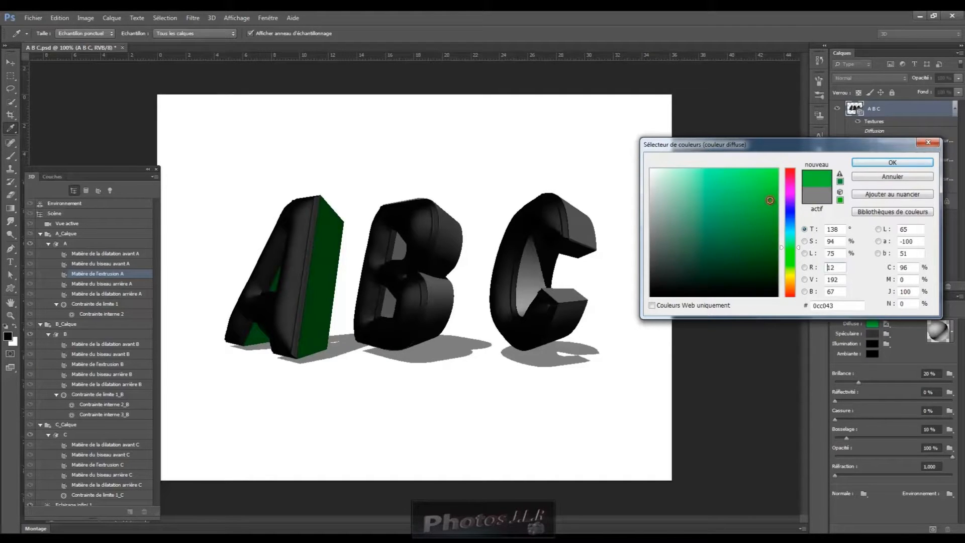
click(771, 189)
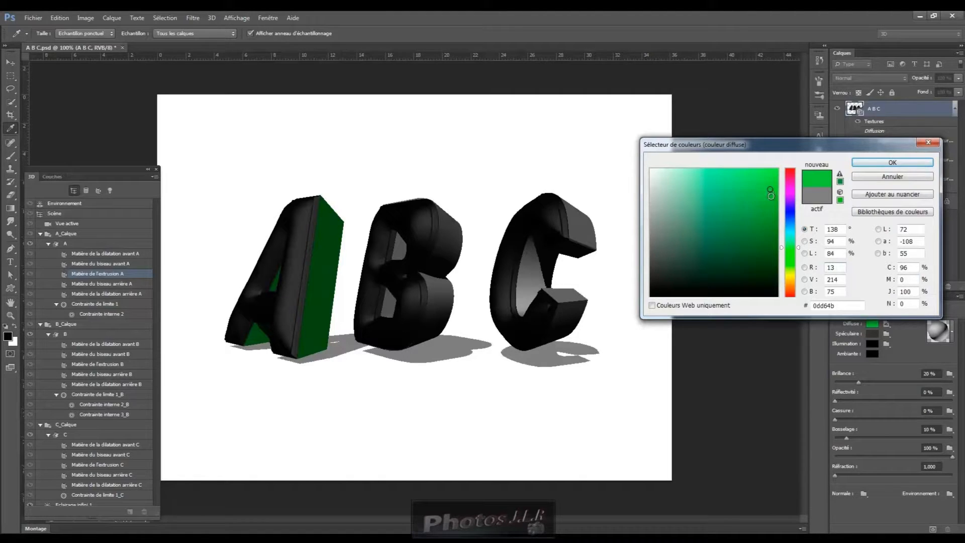
click(772, 210)
mouse_move(772, 210)
mouse_down()
mouse_move(773, 195)
mouse_move(690, 196)
mouse_move(743, 206)
mouse_up()
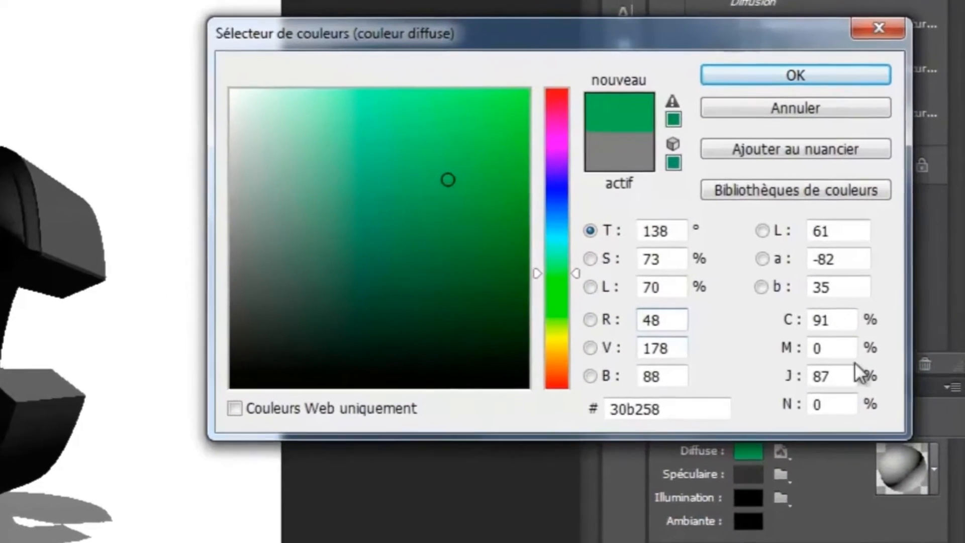
Step: Copy the hex code 30b258 and apply the green diffuse colour to the A's extrusion material
click(606, 410)
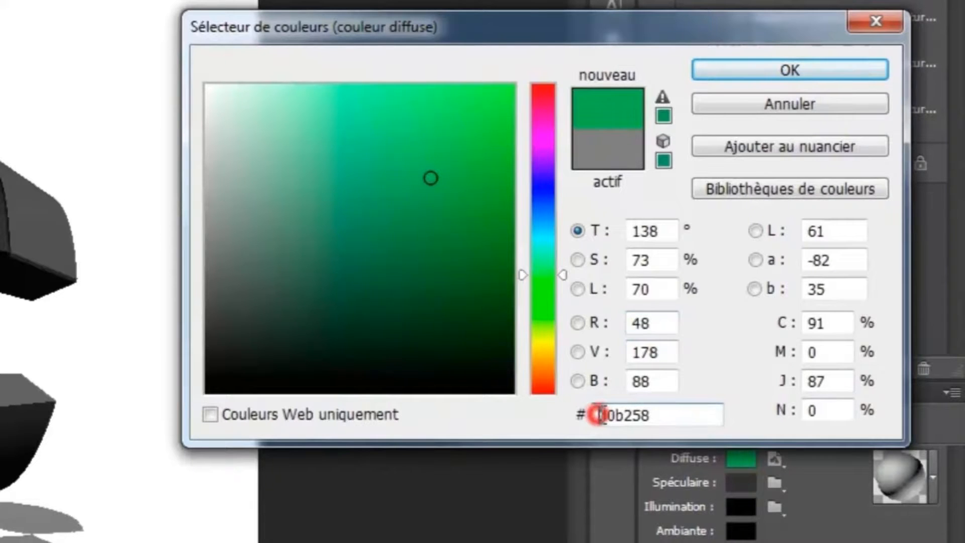
drag(599, 416, 671, 414)
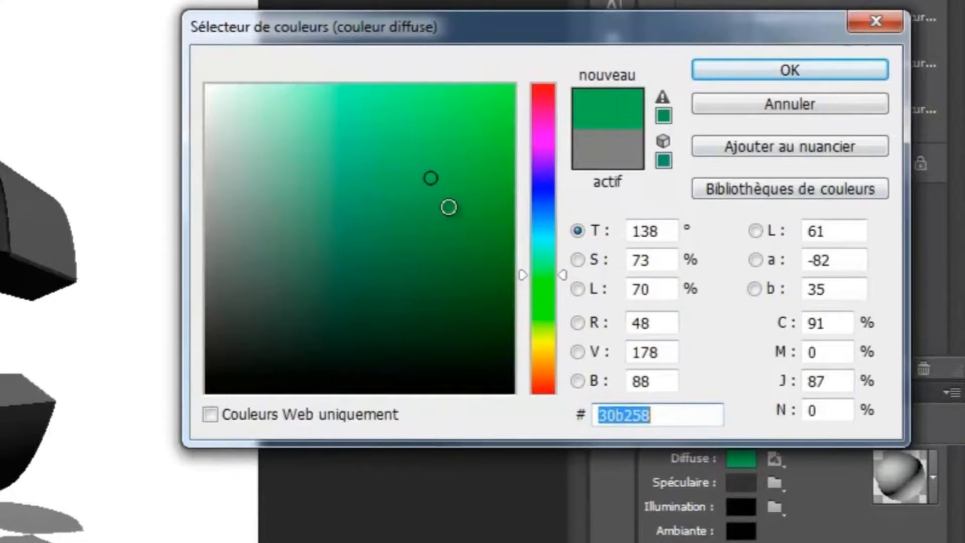
right_click(653, 415)
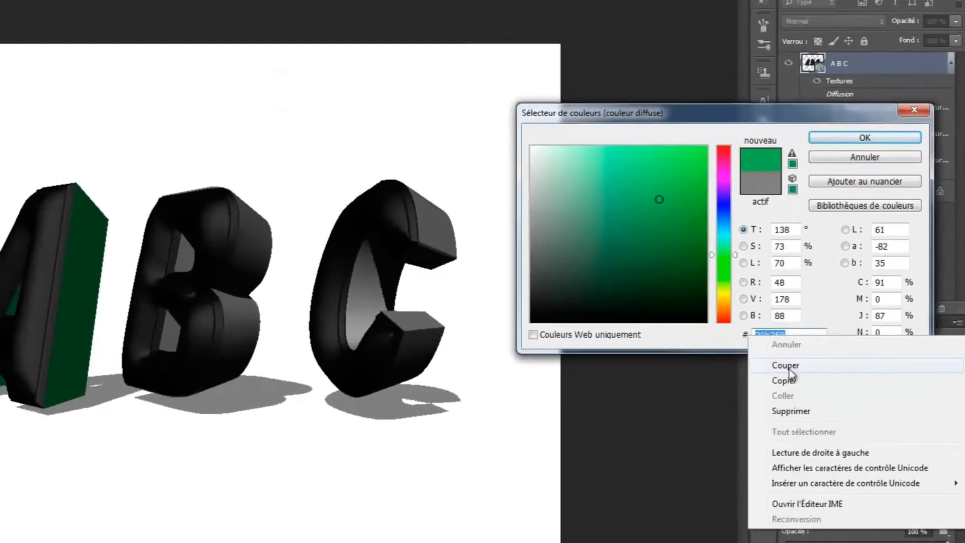
click(788, 381)
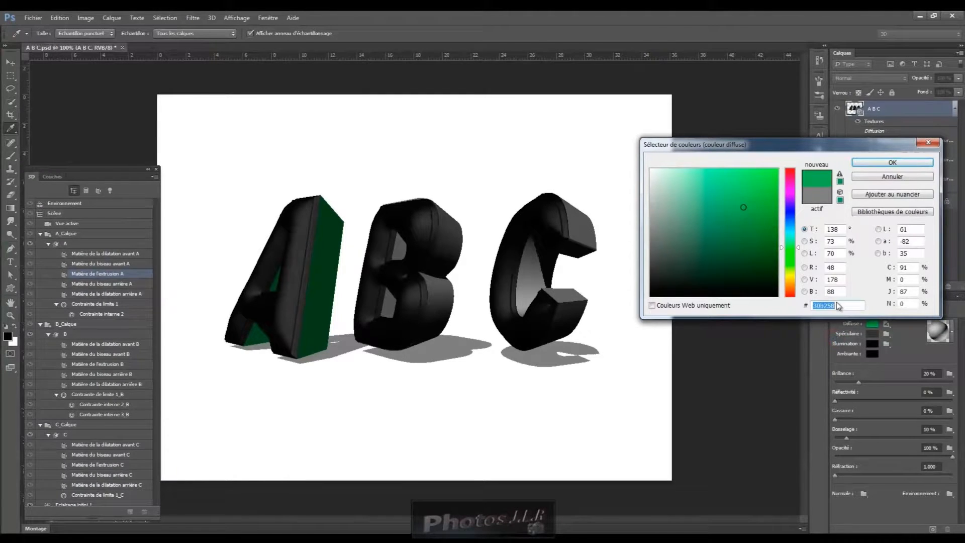
click(905, 164)
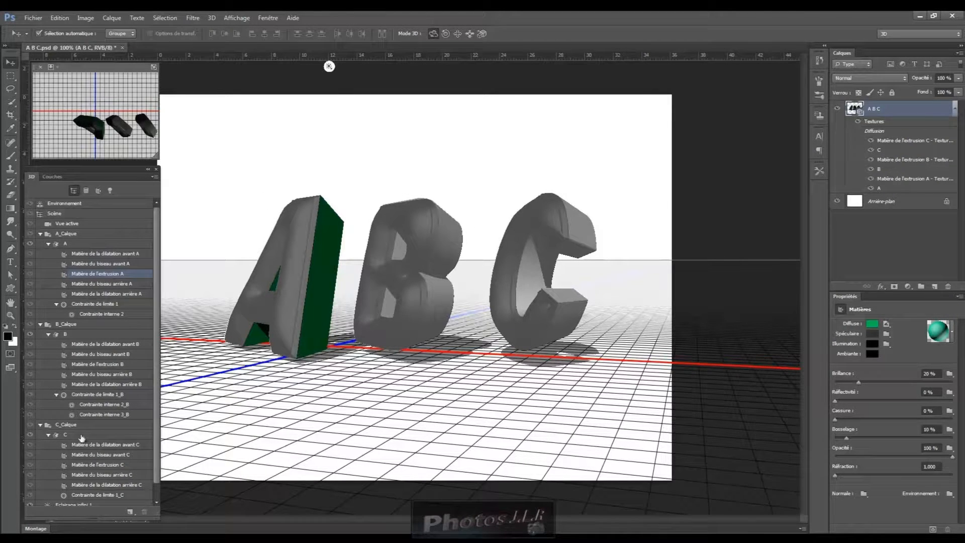
Step: Set the diffuse colour of the B's extrusion material to the copied 30b258 green, and copy the code again
click(101, 365)
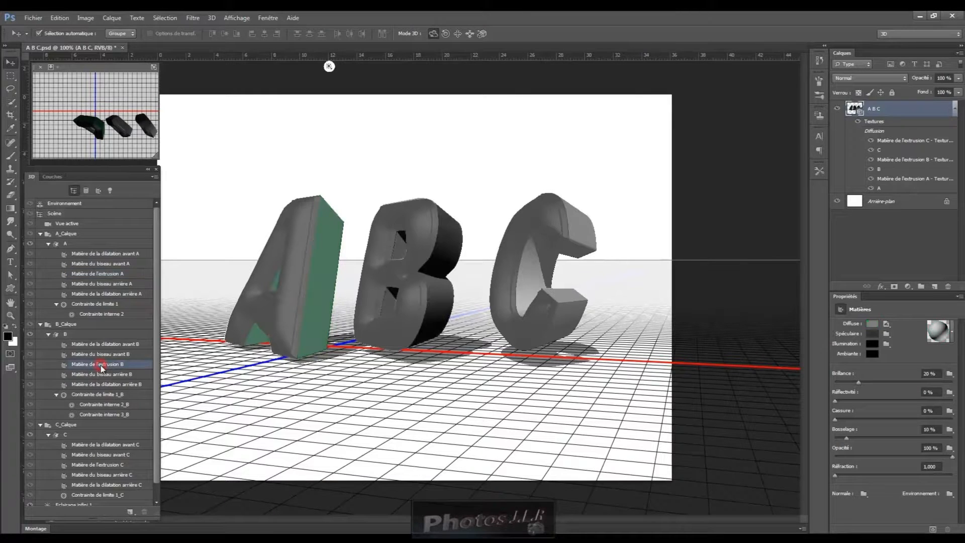
click(873, 324)
double_click(830, 307)
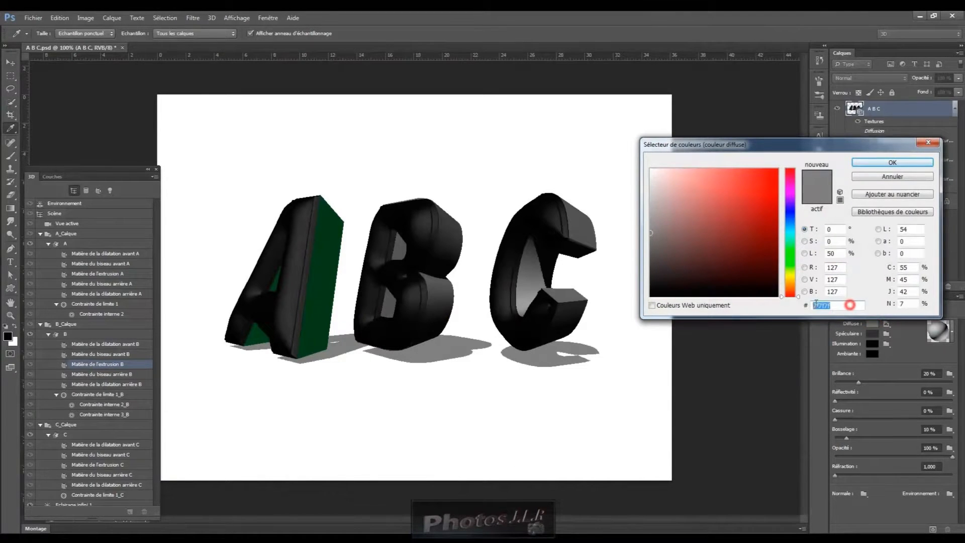
right_click(825, 304)
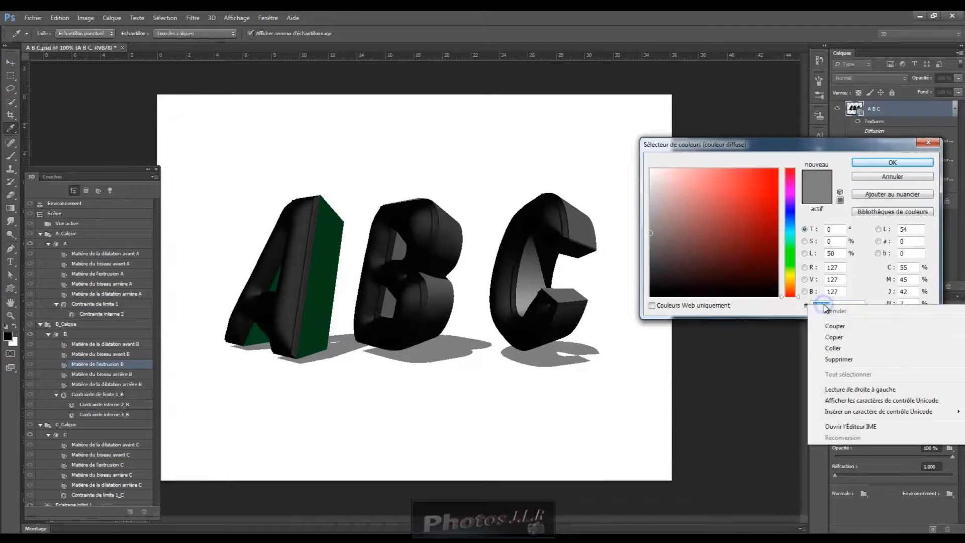
click(836, 348)
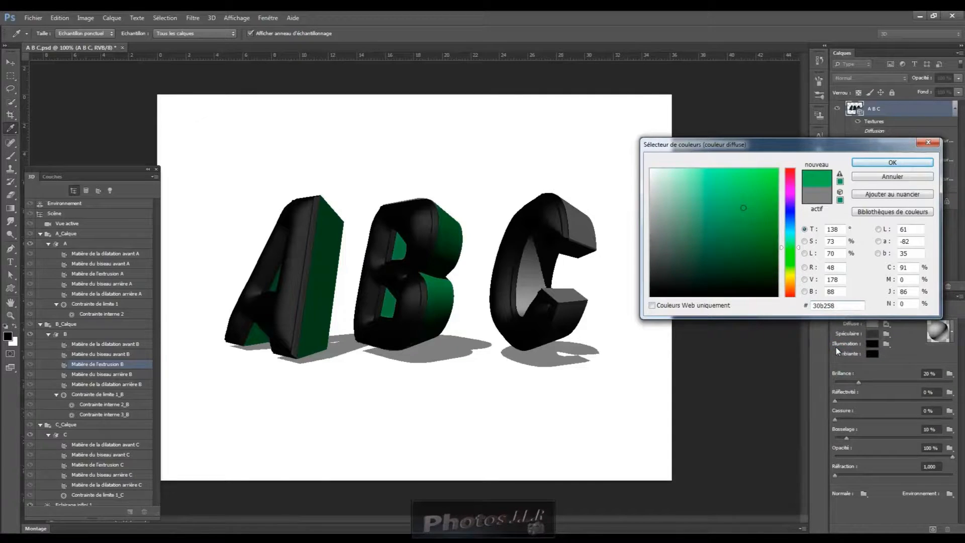
double_click(814, 305)
right_click(835, 305)
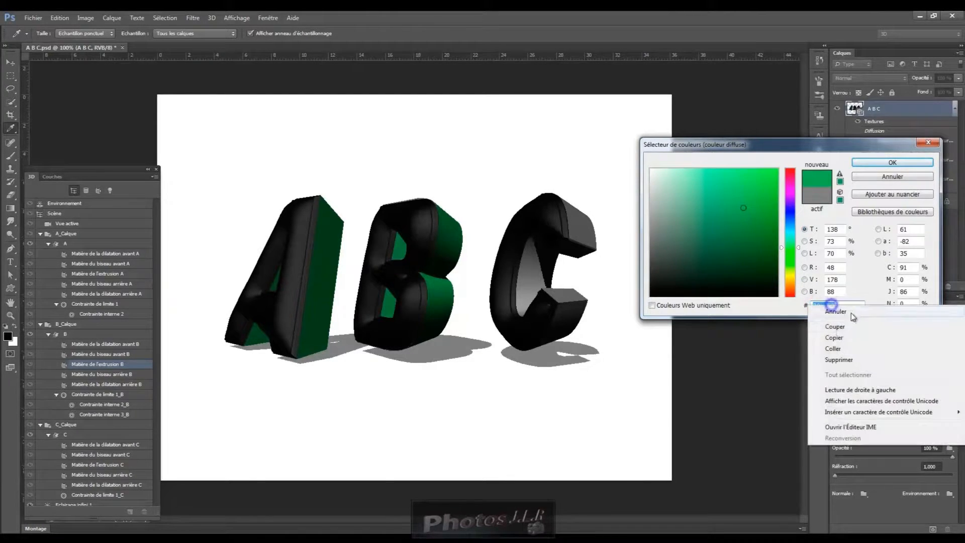
click(840, 337)
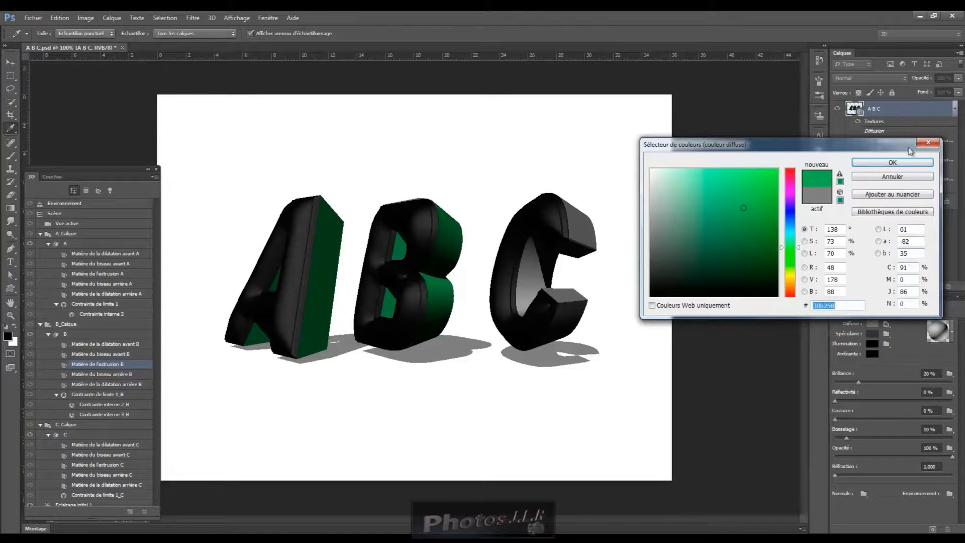
click(908, 163)
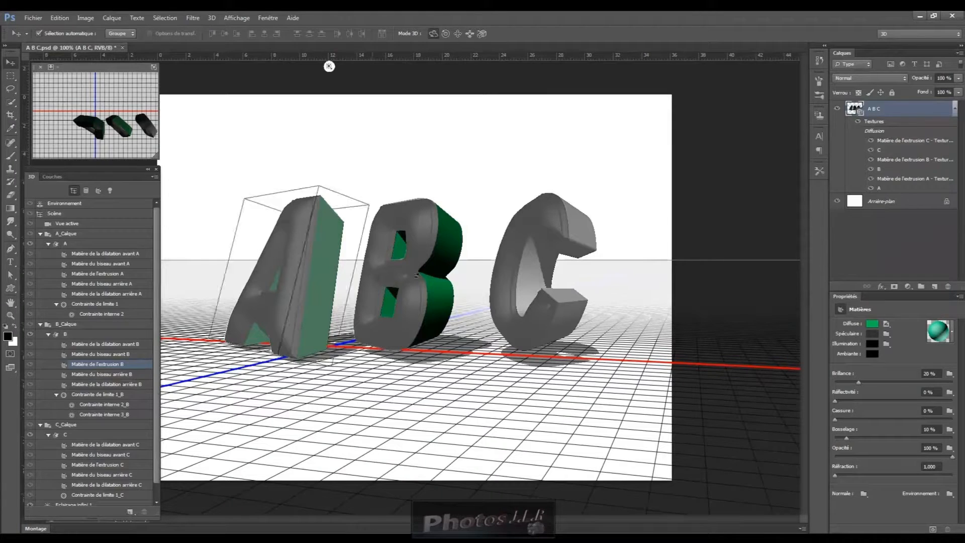
Step: Paste the copied hex code 30b258 as the diffuse colour of the C's extrusion material
click(107, 446)
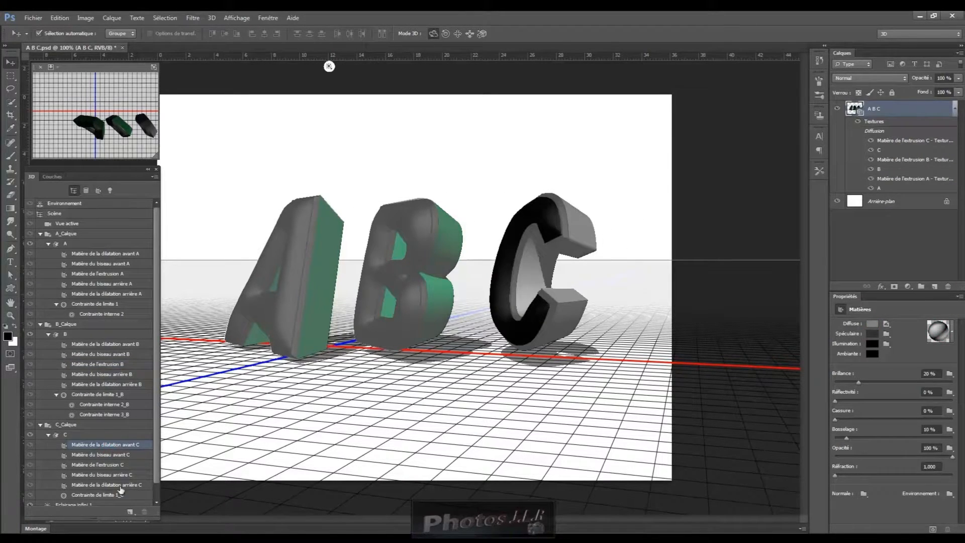
click(107, 465)
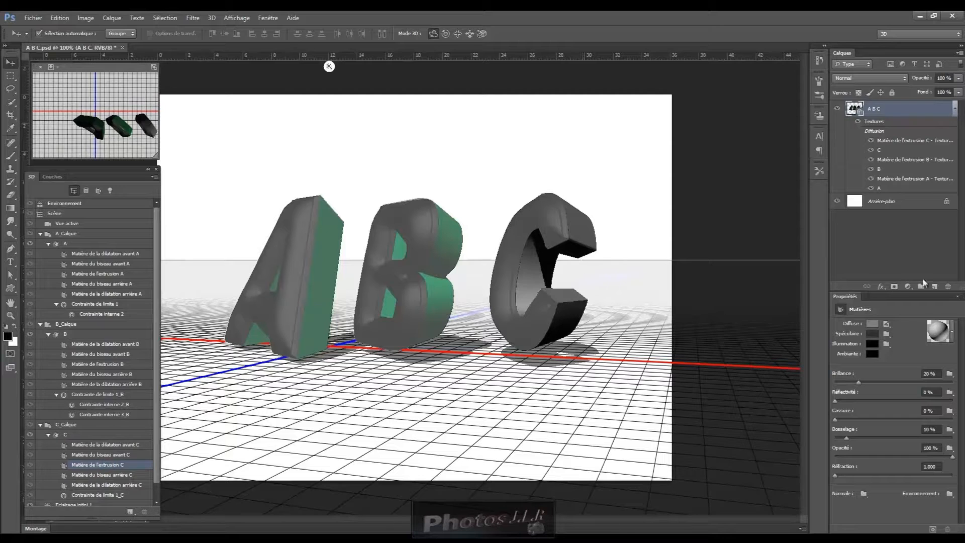
click(873, 324)
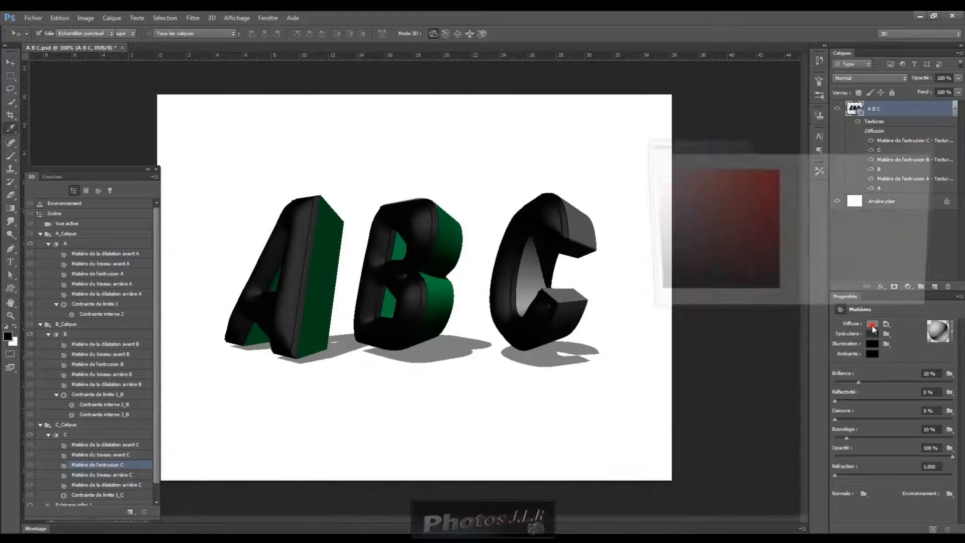
double_click(853, 308)
right_click(813, 306)
click(834, 348)
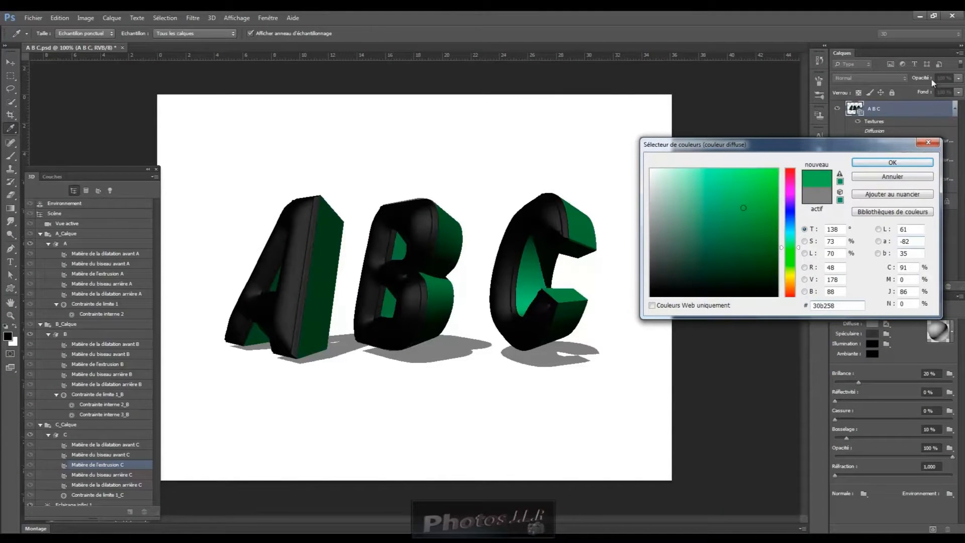
click(912, 162)
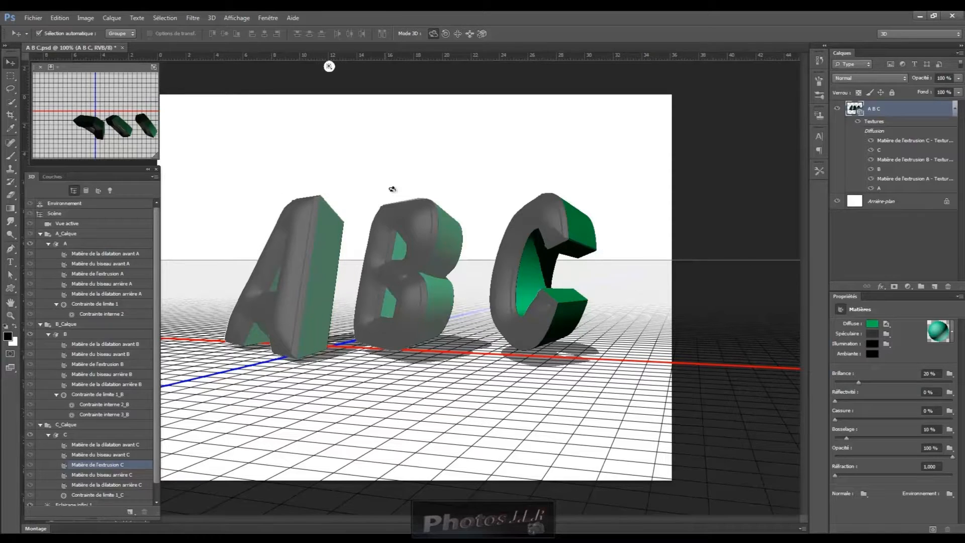
Step: Select the A's front inflation material and apply the dotted red preset from the material library
scroll(74, 497, down, 1)
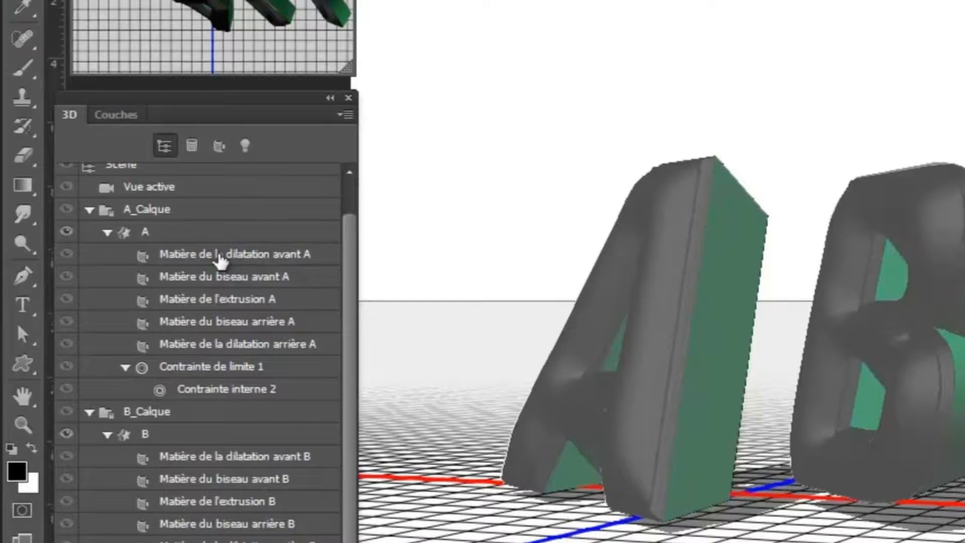
click(220, 257)
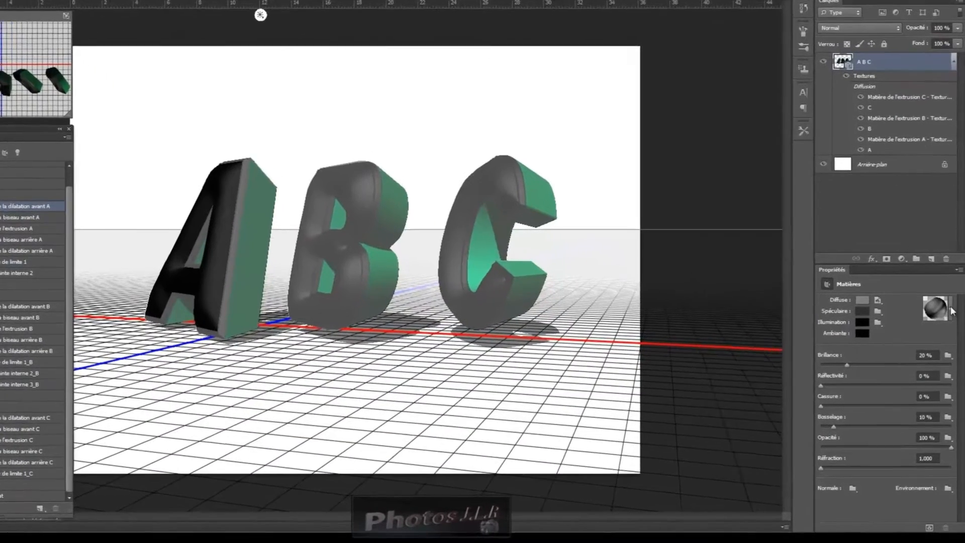
click(951, 312)
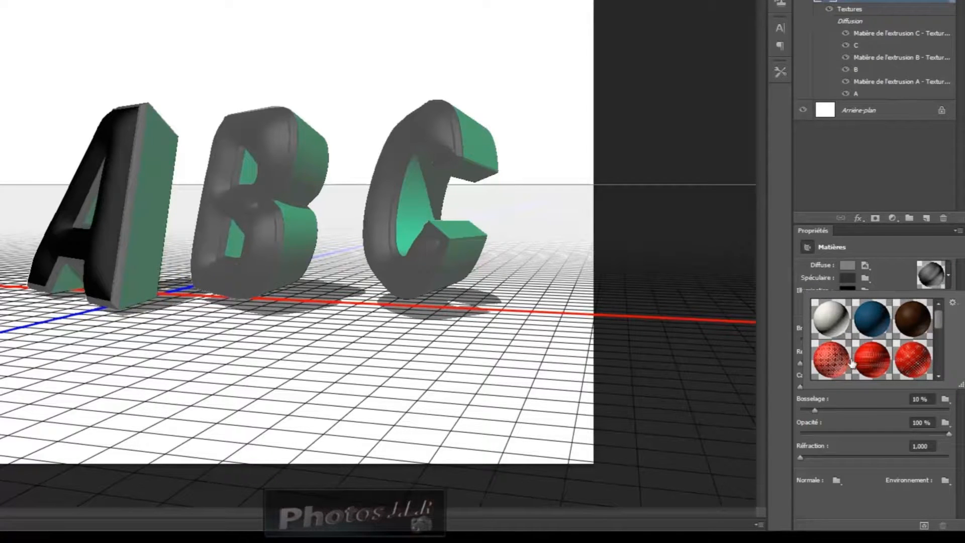
click(832, 367)
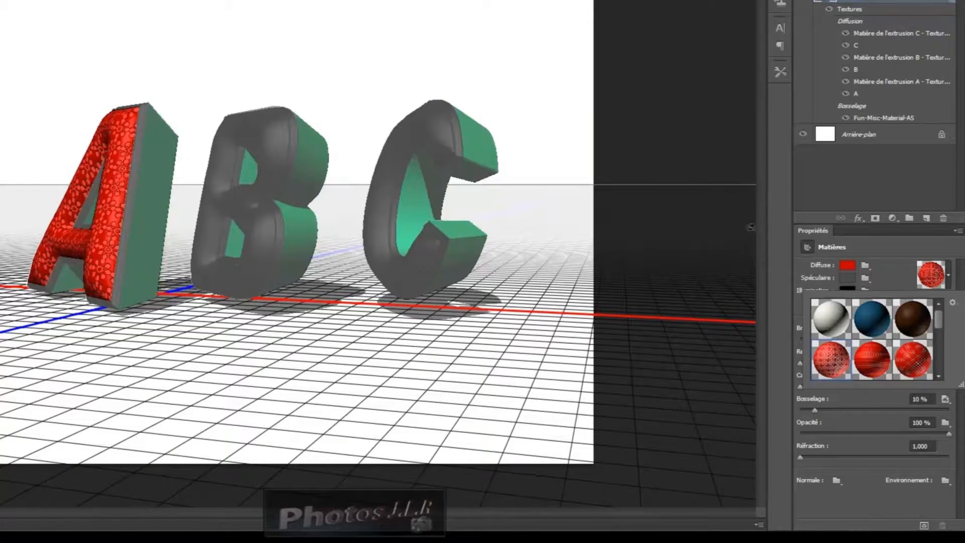
Step: Try the Pierre Brique, checkerboard and Bois Frêne presets on the A's front inflation material
drag(940, 320, 943, 343)
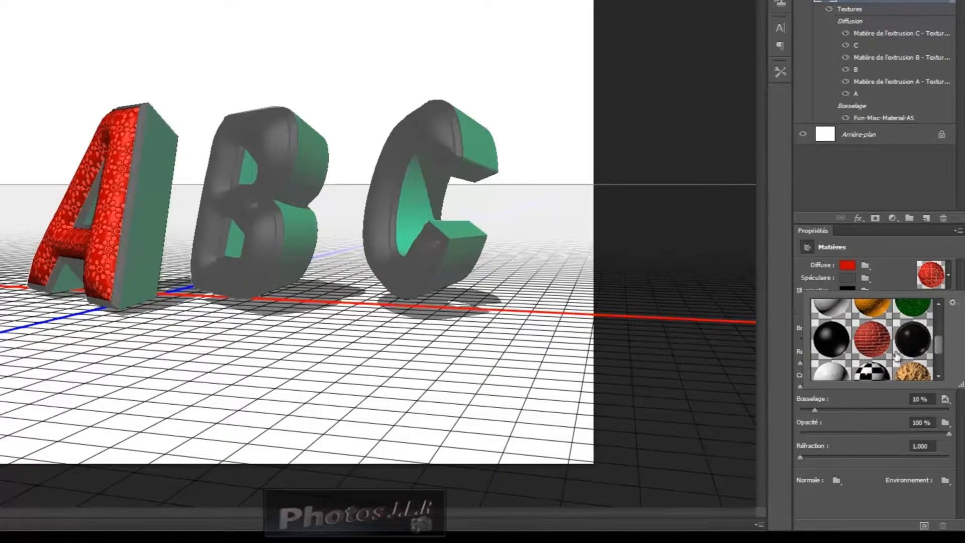
click(875, 344)
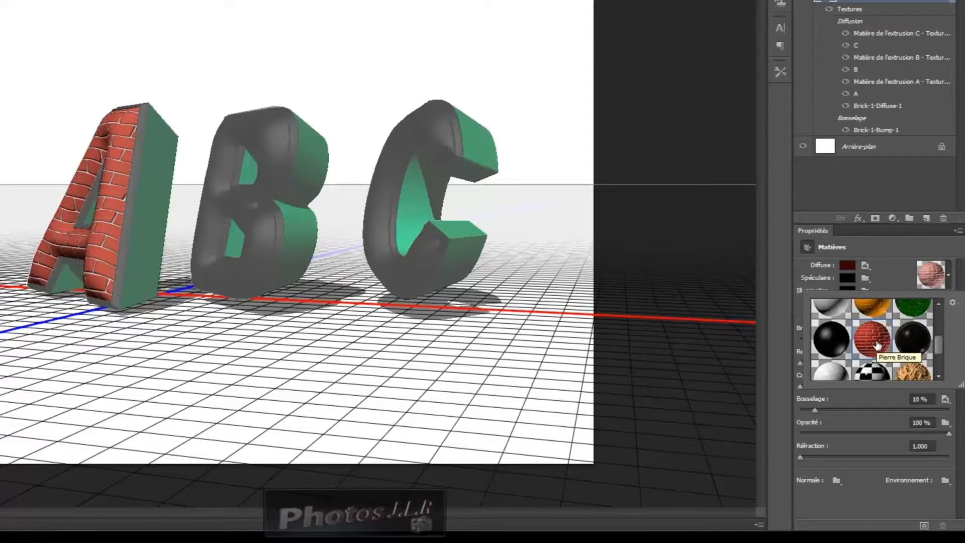
drag(937, 344, 937, 363)
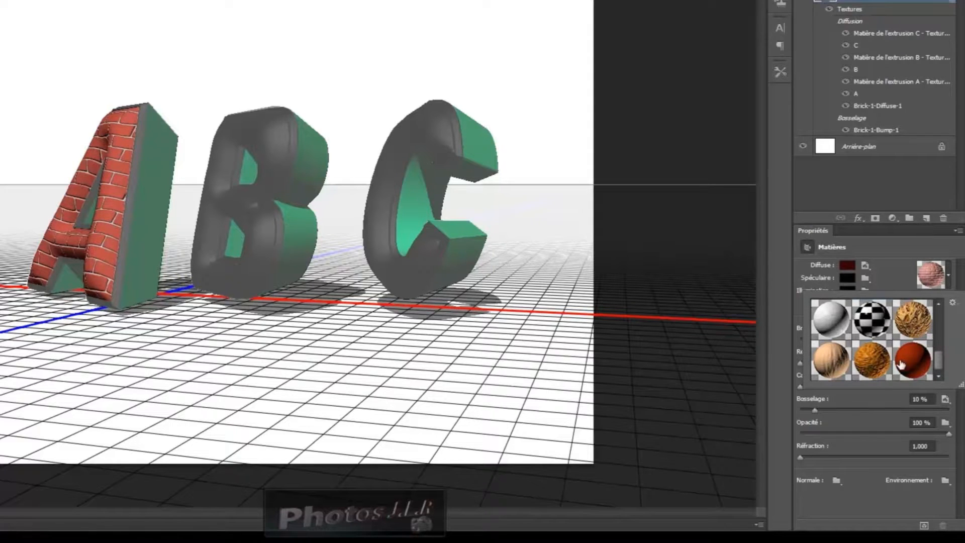
click(874, 327)
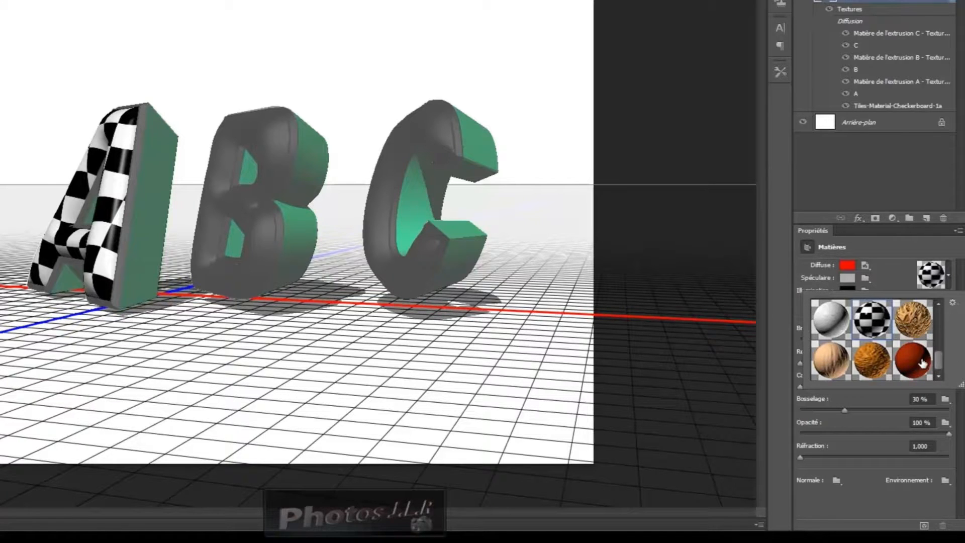
click(916, 323)
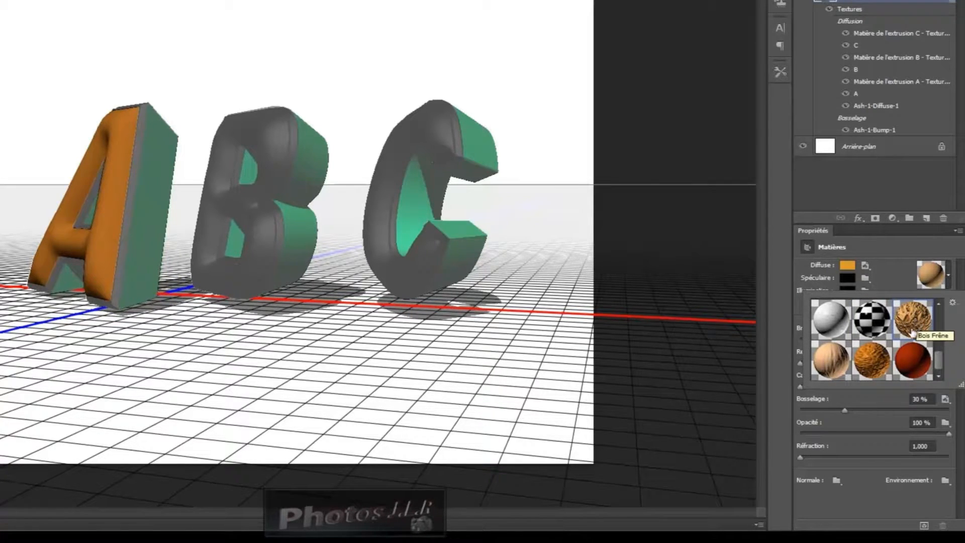
Step: Apply the middle one of the three red textured presets to the A's front inflation material
drag(943, 358, 945, 320)
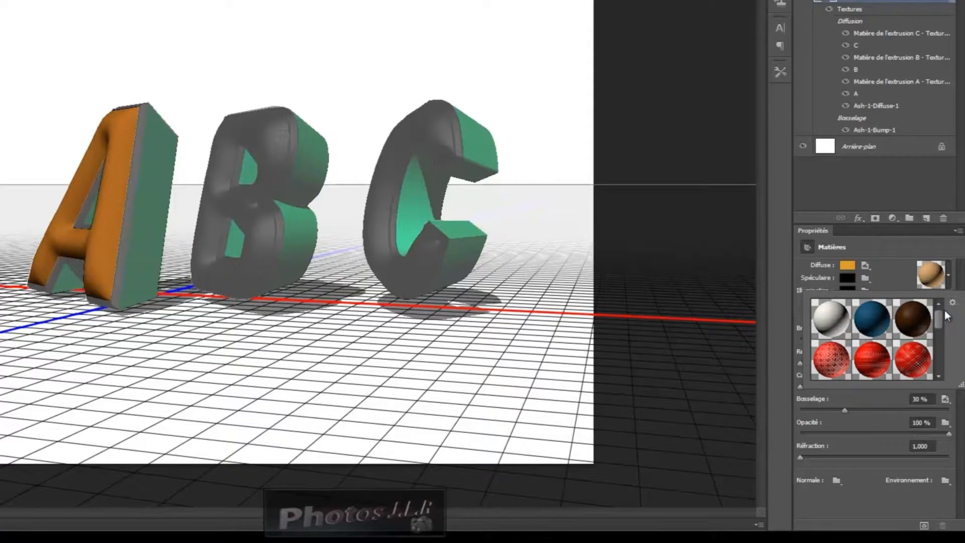
click(875, 363)
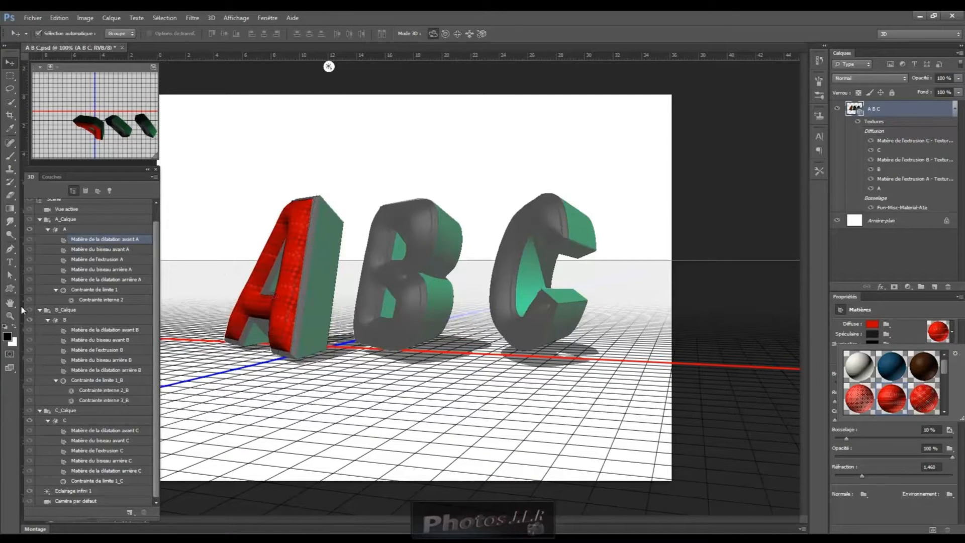
Step: Apply the middle one of the three red textured presets to the B's front inflation material
click(108, 331)
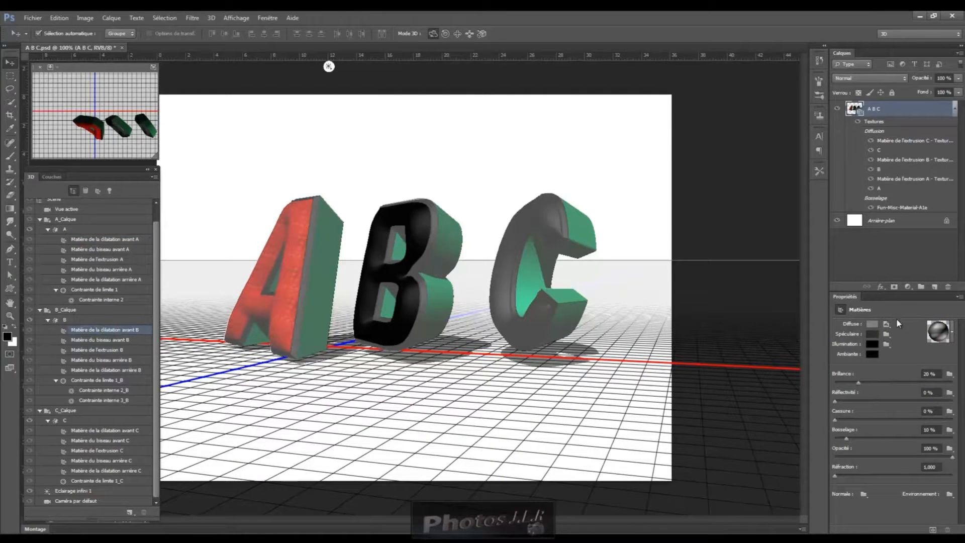
click(954, 334)
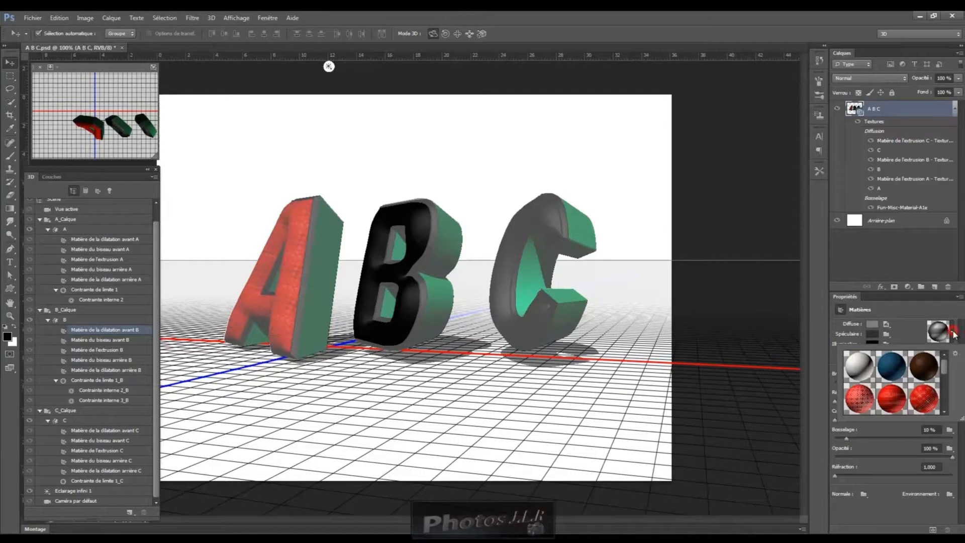
click(893, 399)
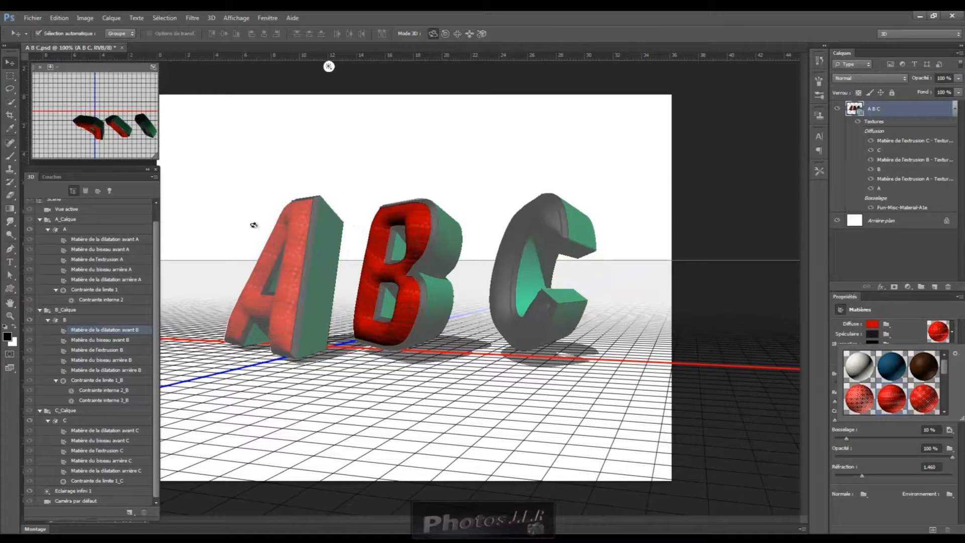
Step: Apply the same middle red textured preset to the C's front inflation material and deselect the material
click(108, 431)
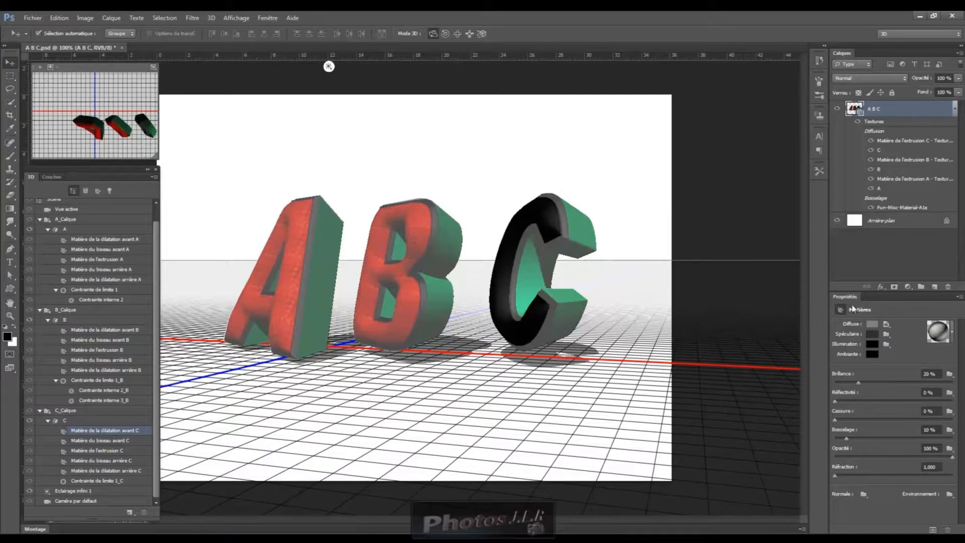
click(952, 332)
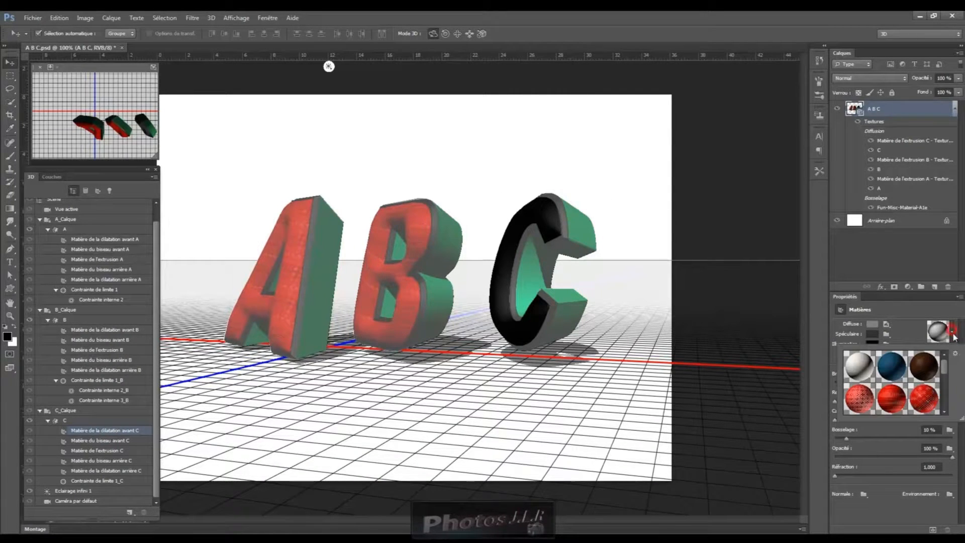
click(894, 399)
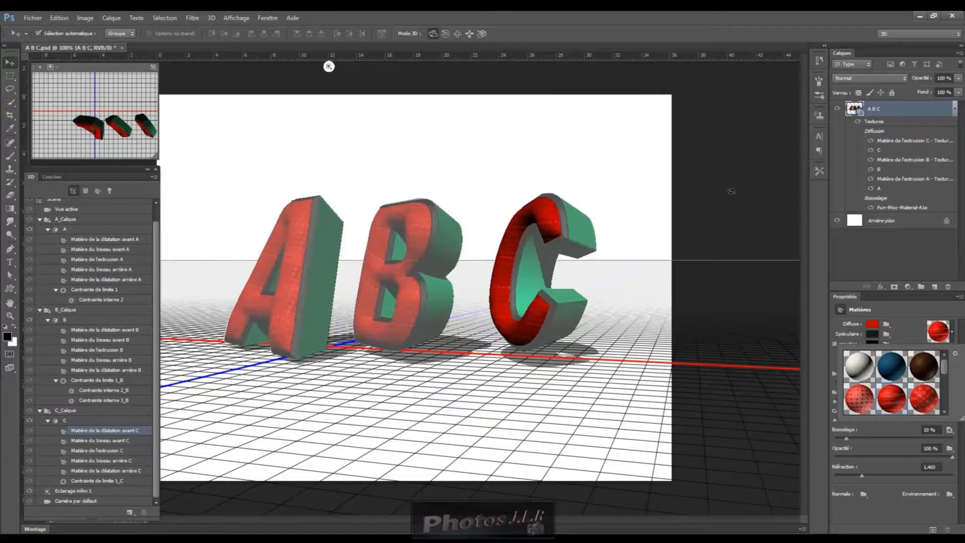
click(738, 185)
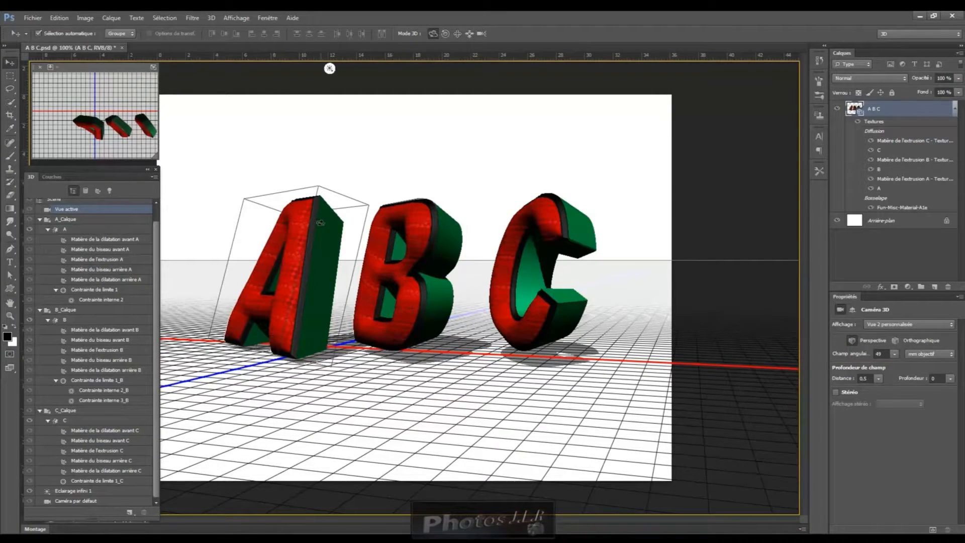
click(114, 250)
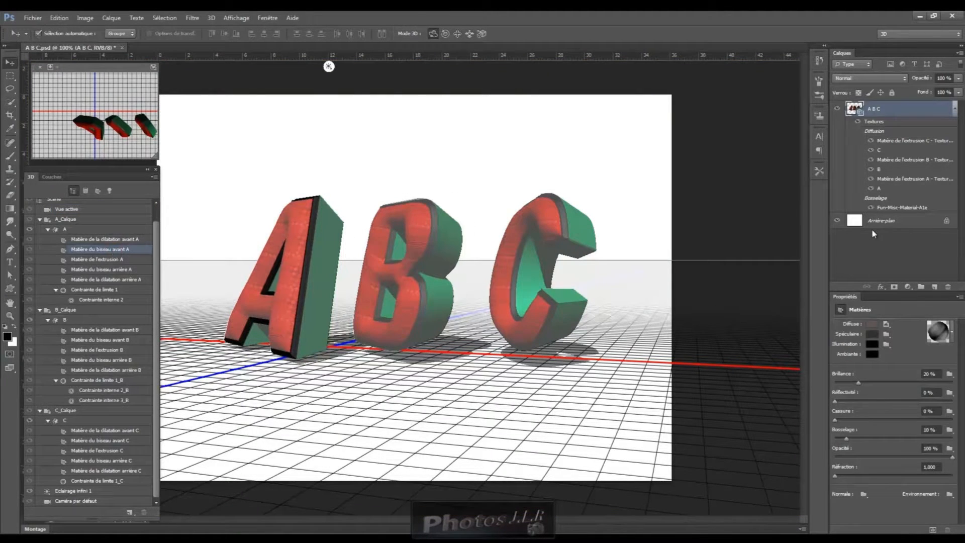
click(874, 327)
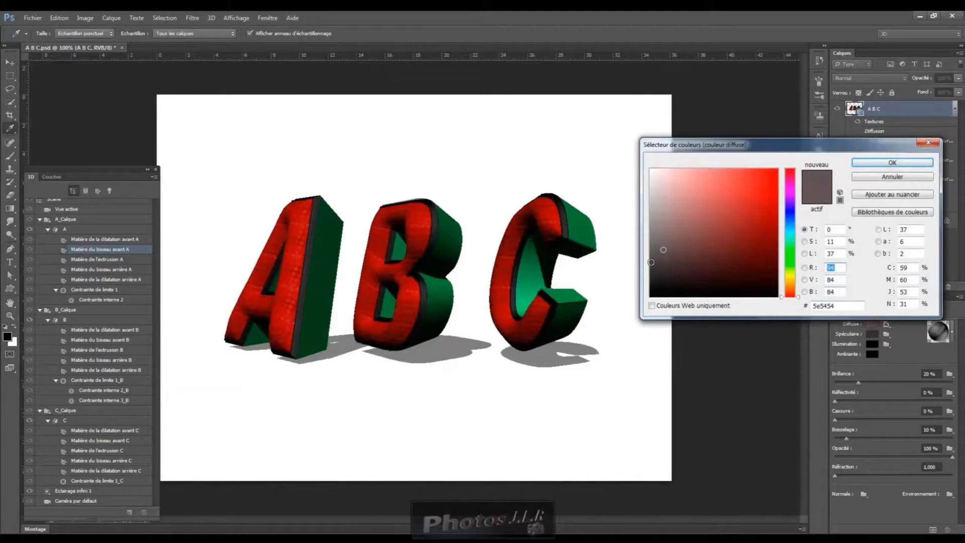
click(660, 210)
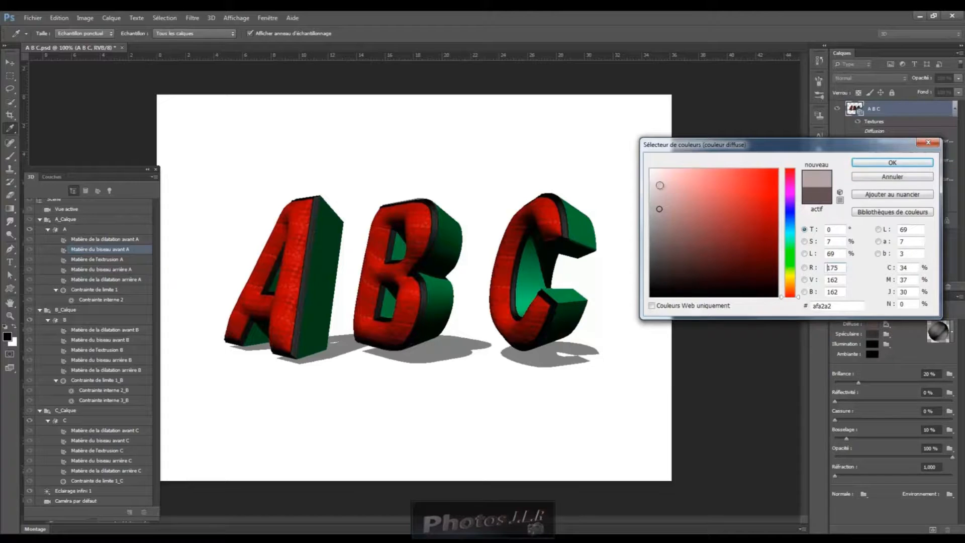
click(657, 183)
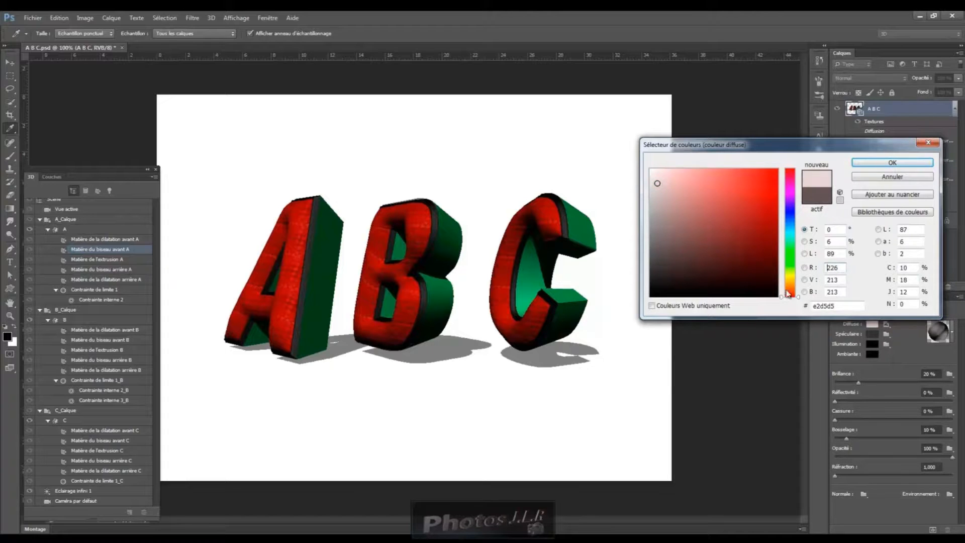
click(788, 275)
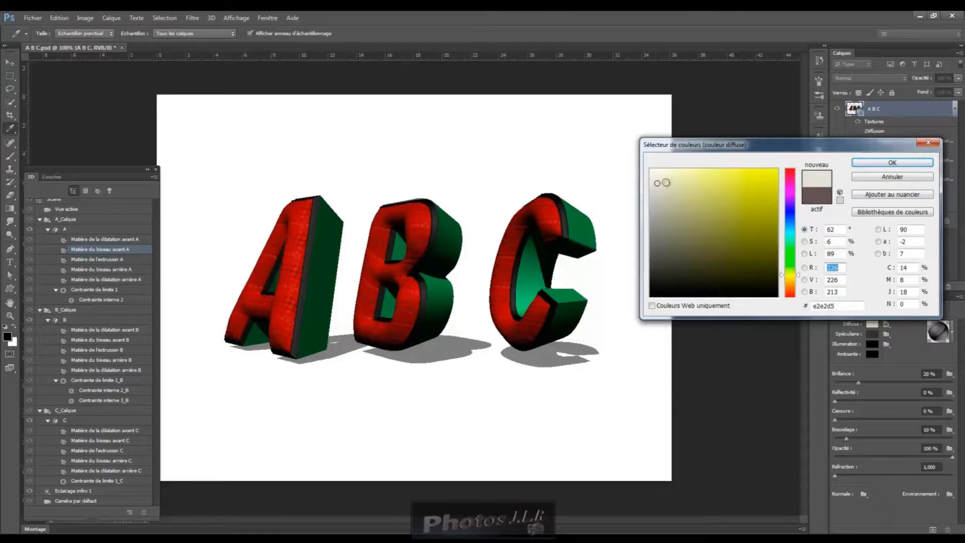
click(756, 178)
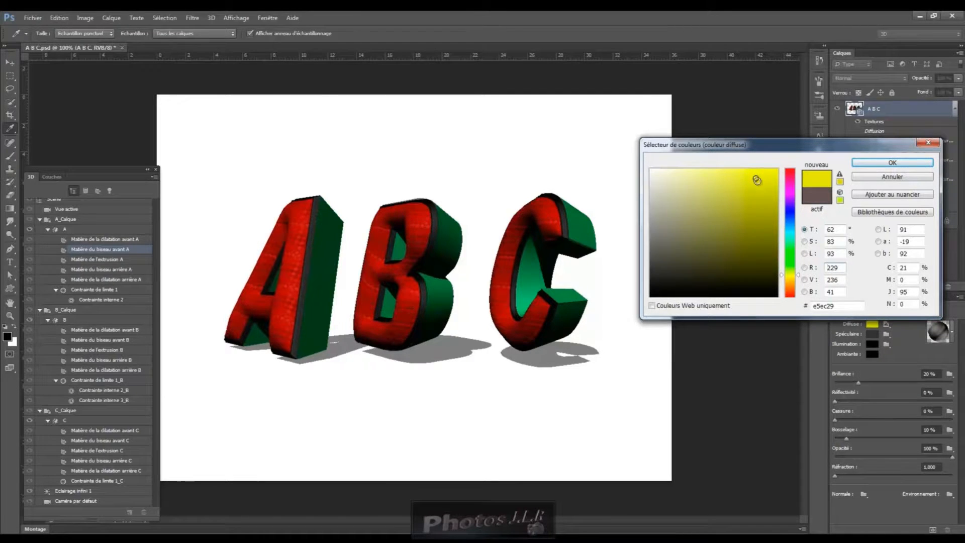
click(768, 179)
click(904, 178)
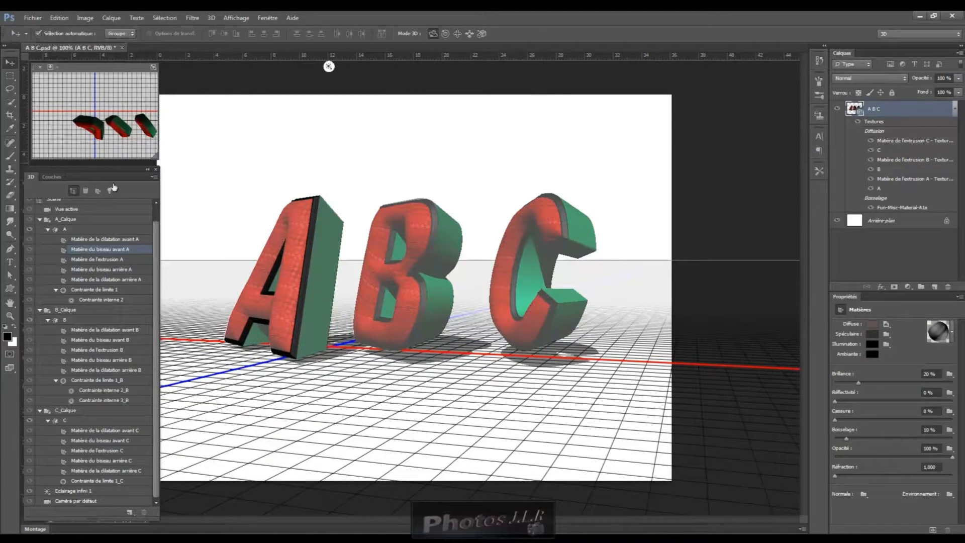
Step: Pick the bright yellow f7ee06 as the diffuse colour of the A's front bevel material
drag(159, 269, 160, 262)
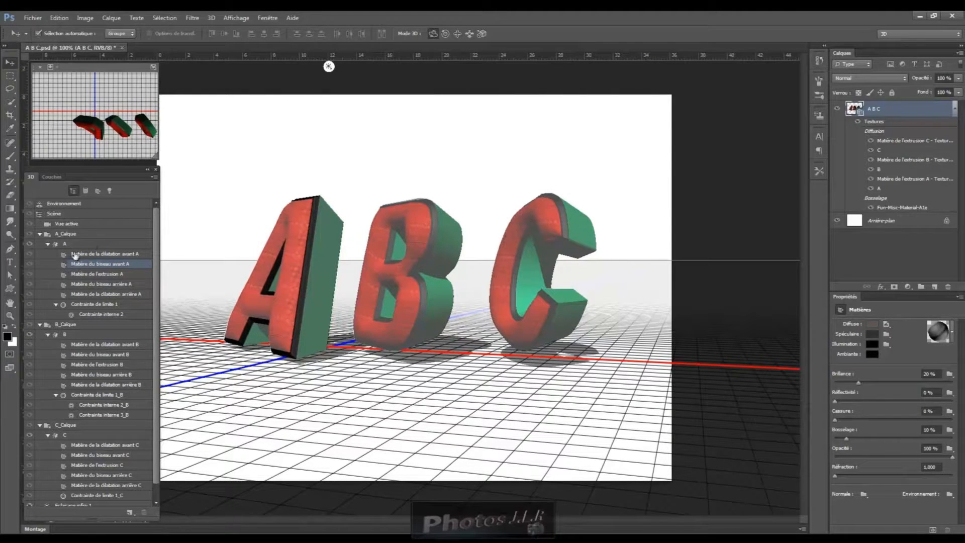
click(100, 206)
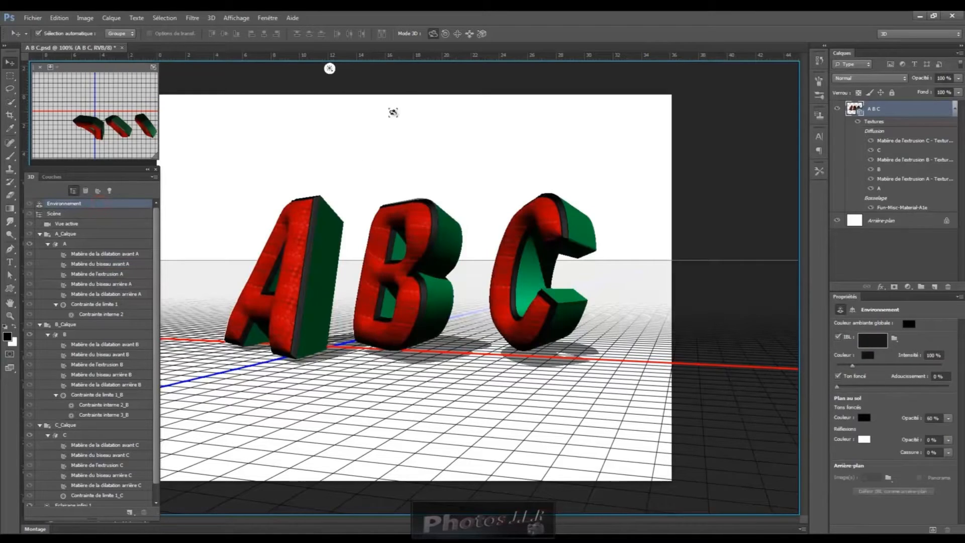
drag(334, 125, 383, 132)
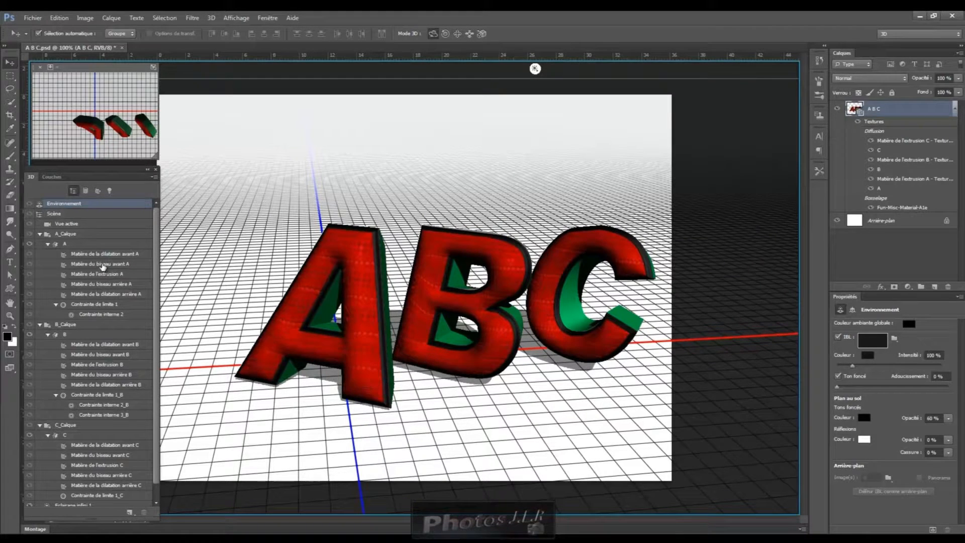
click(102, 264)
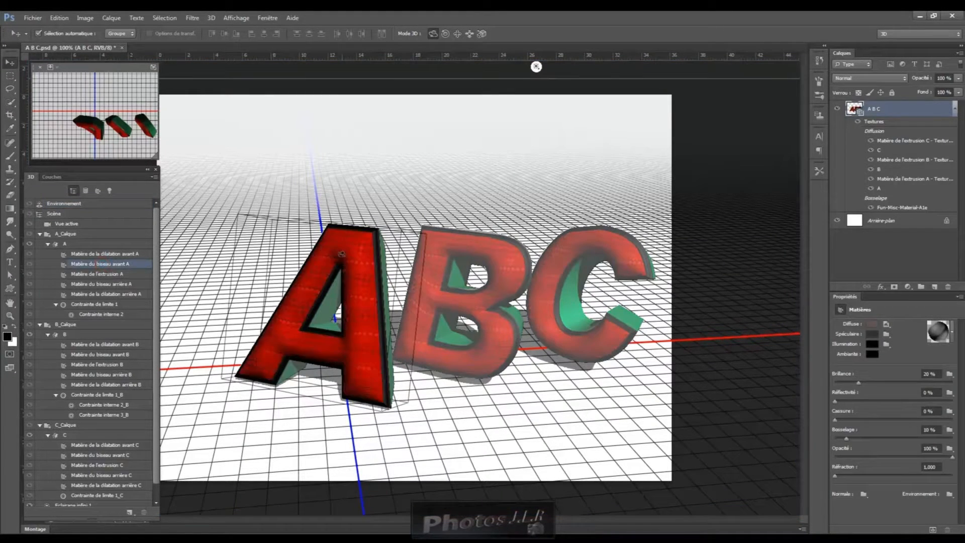
click(874, 325)
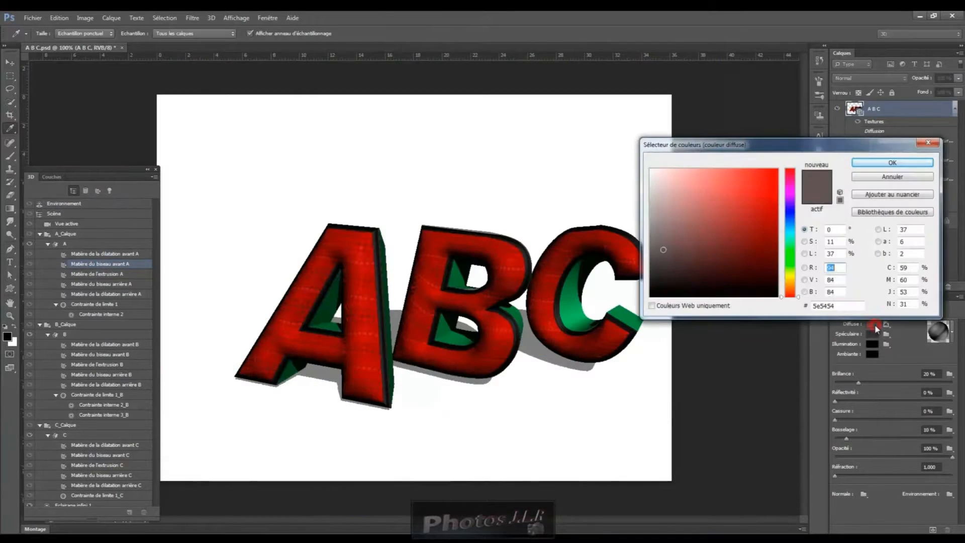
click(792, 276)
click(768, 177)
click(695, 195)
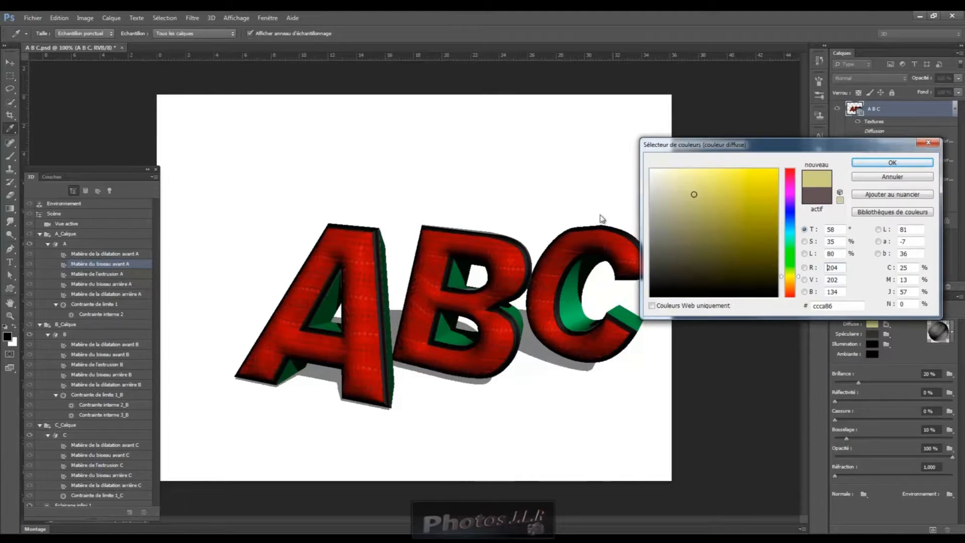
click(704, 184)
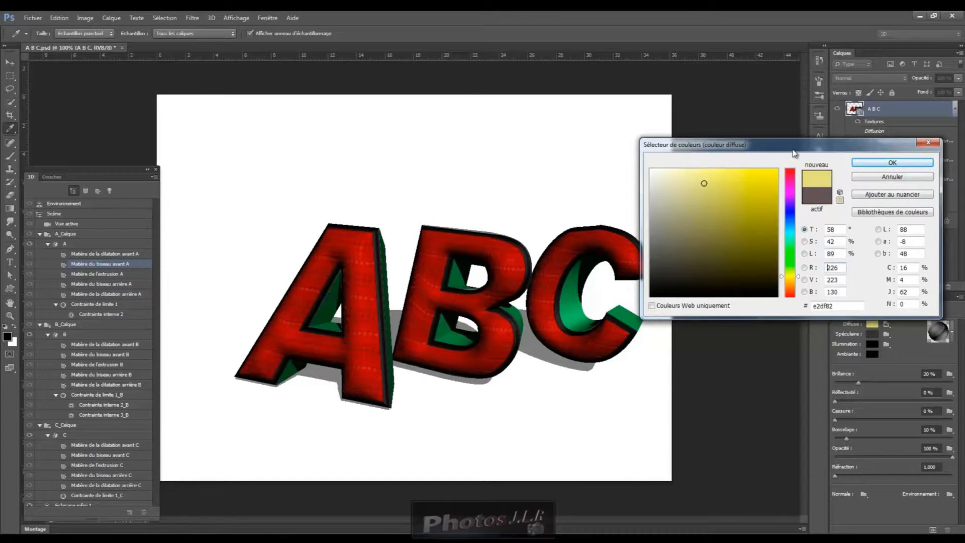
click(775, 173)
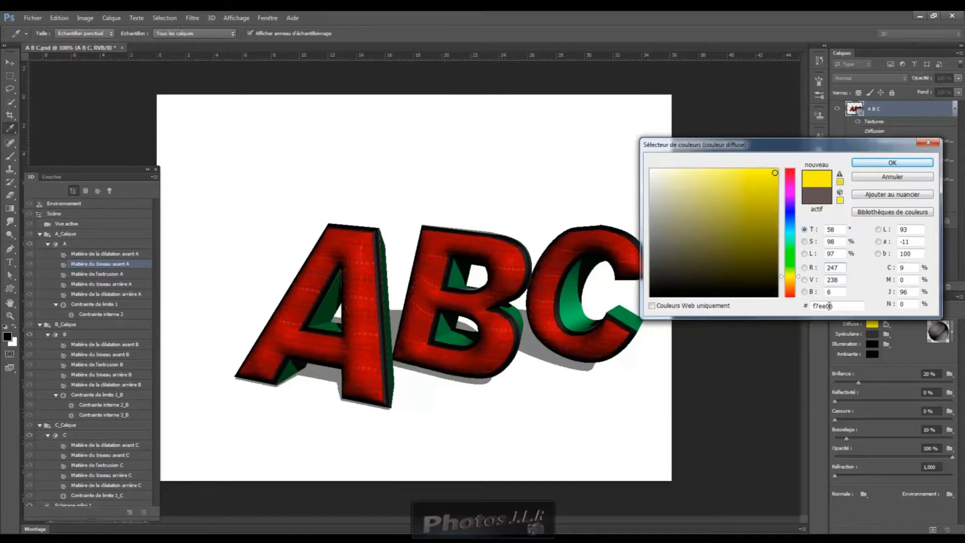
Step: Copy the yellow's hex code f7ee06 and accept the diffuse colour for the A's front bevel
double_click(813, 305)
right_click(809, 305)
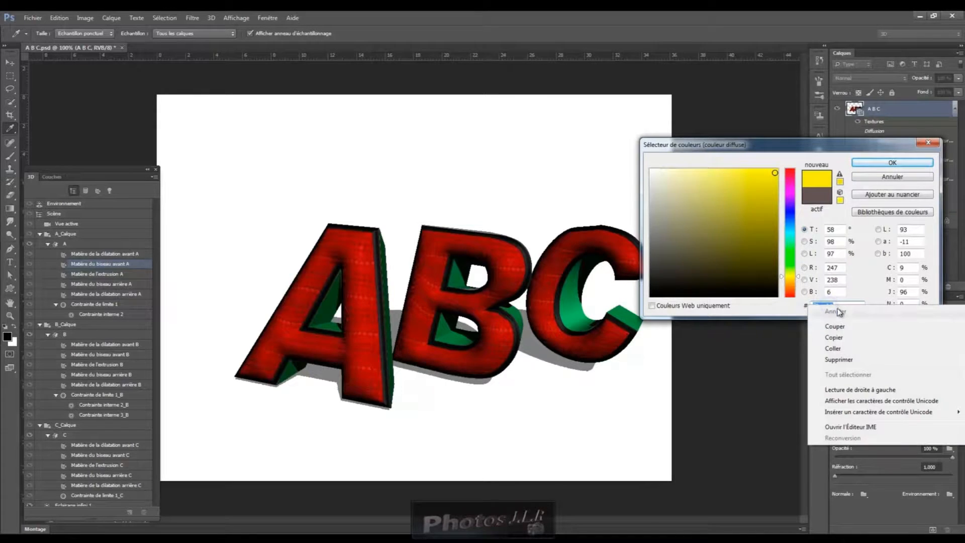
click(835, 338)
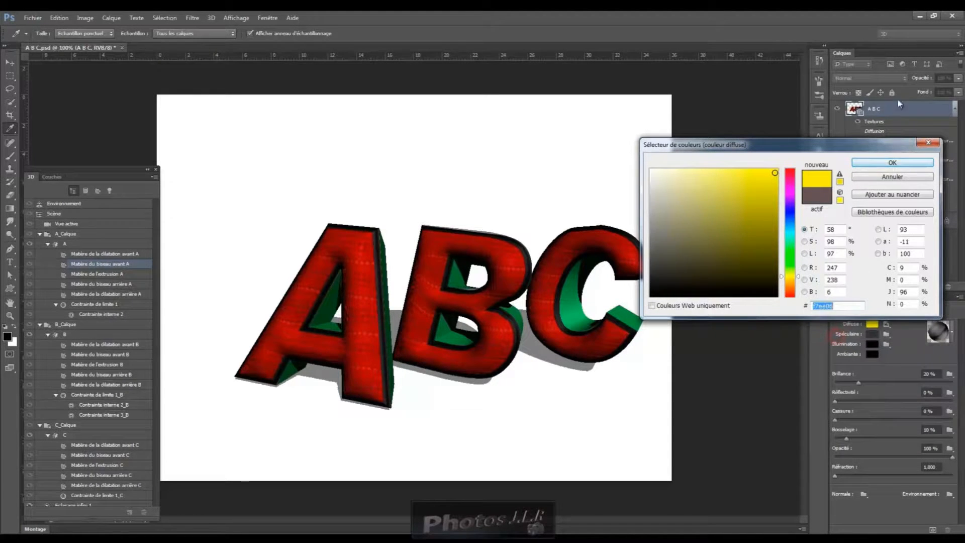
click(908, 163)
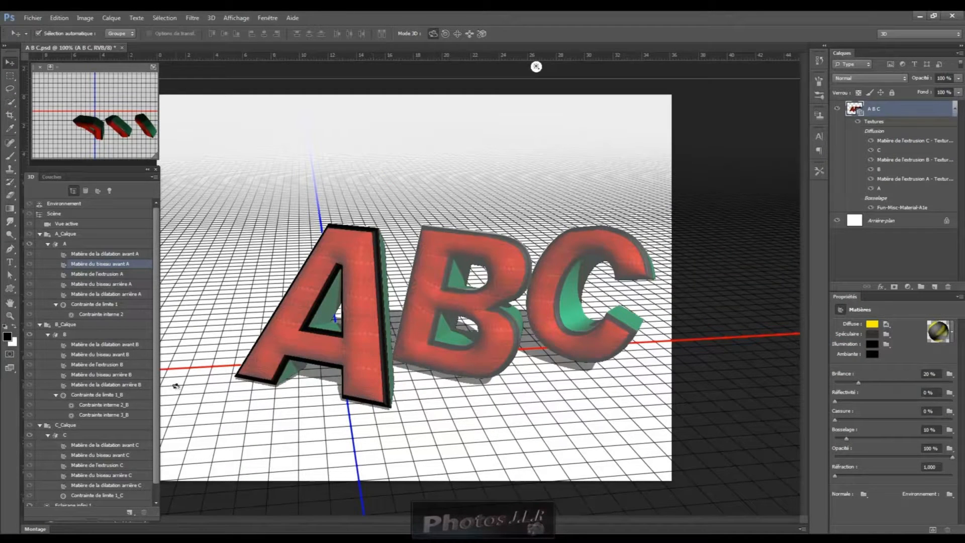
Step: Paste the copied hex code f7ee06 as the diffuse colour of the B's front bevel material
click(97, 355)
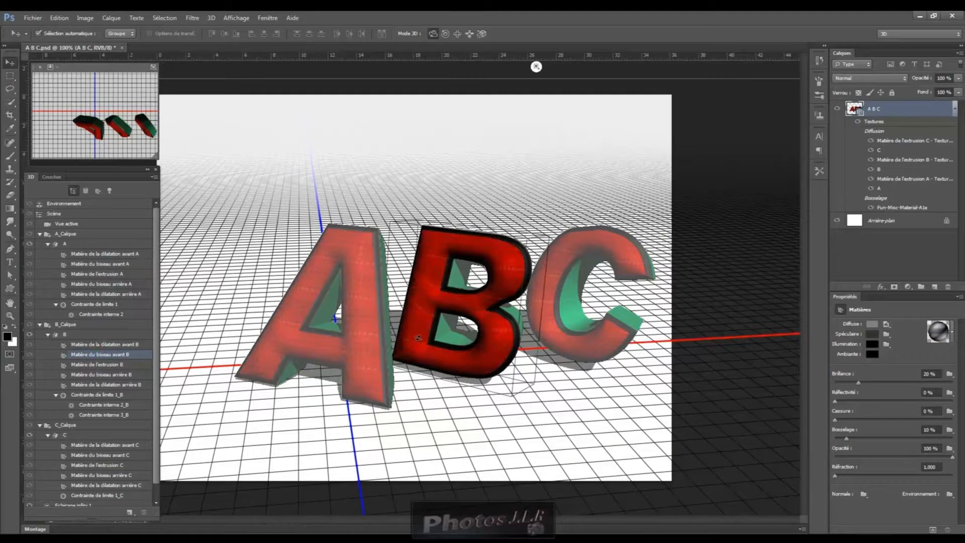
click(870, 323)
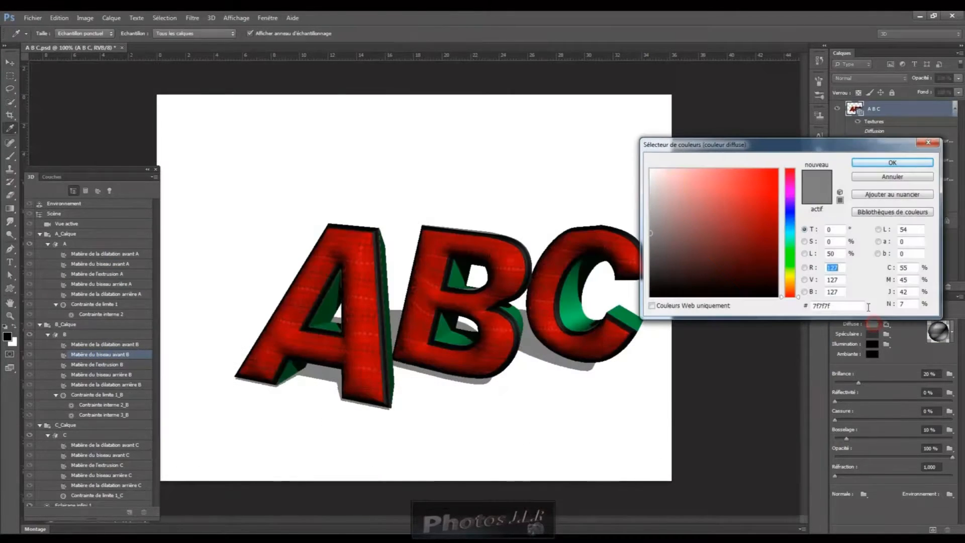
click(852, 305)
right_click(852, 305)
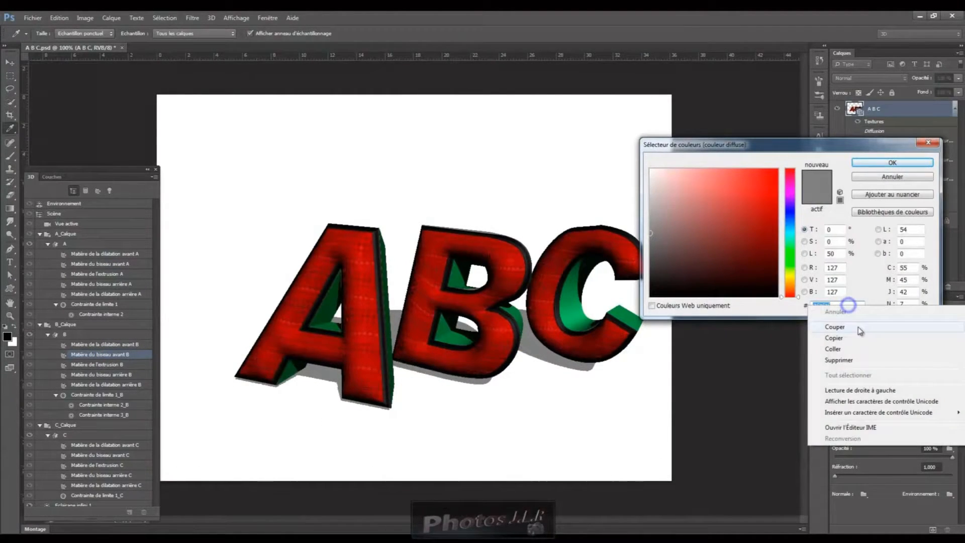
click(835, 349)
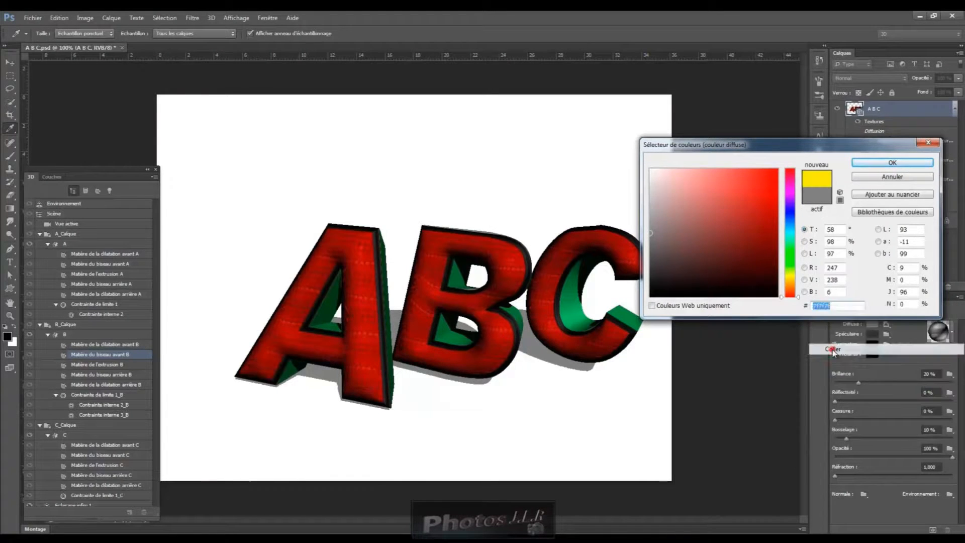
click(908, 162)
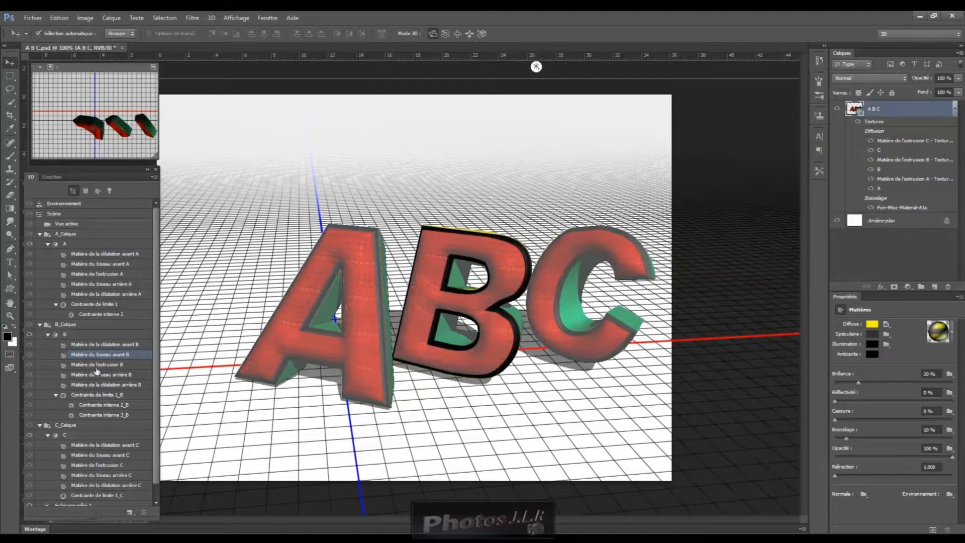
Step: Paste the copied hex code f7ee06 as the diffuse colour of the C's front bevel material
click(89, 458)
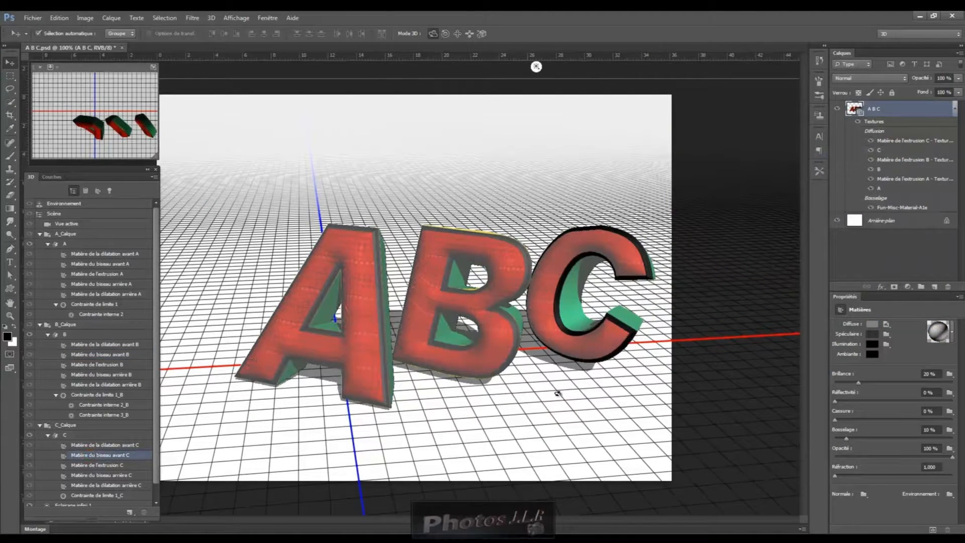
click(874, 324)
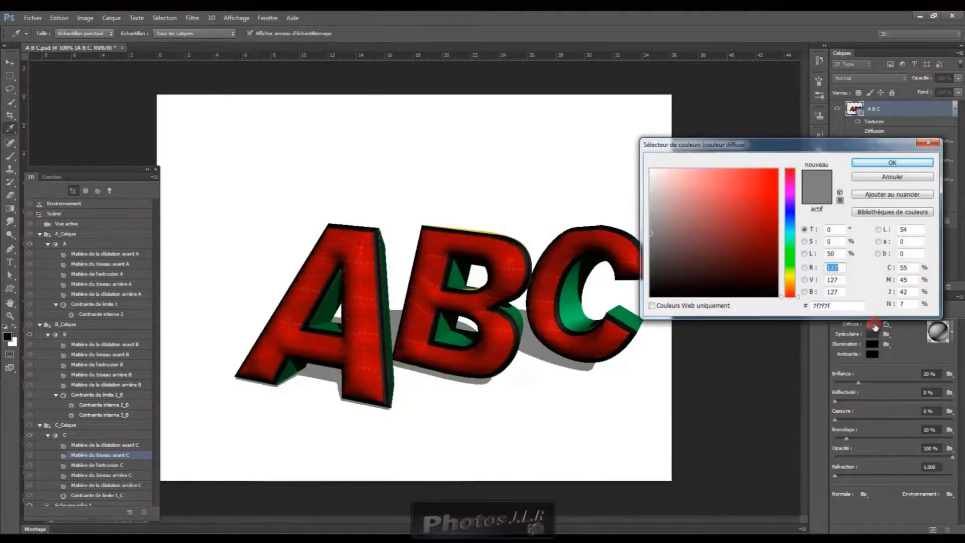
right_click(855, 305)
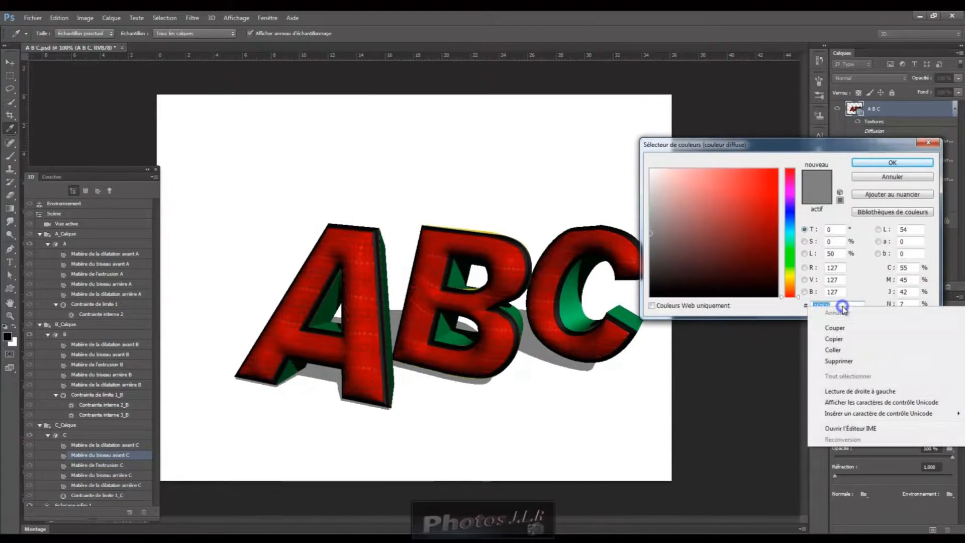
click(833, 350)
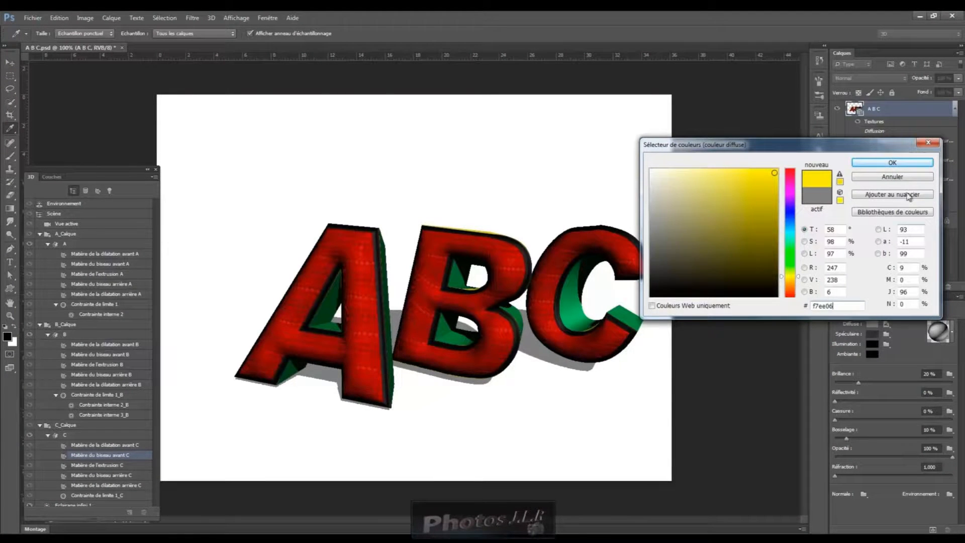
click(908, 161)
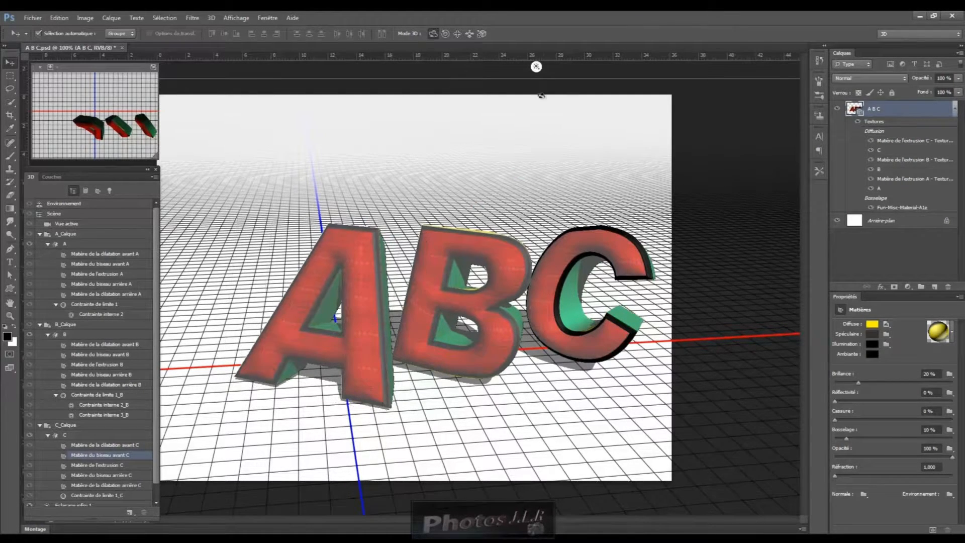
Step: Try the yellow dcda10 as the specular colour of the A's front bevel material
click(69, 215)
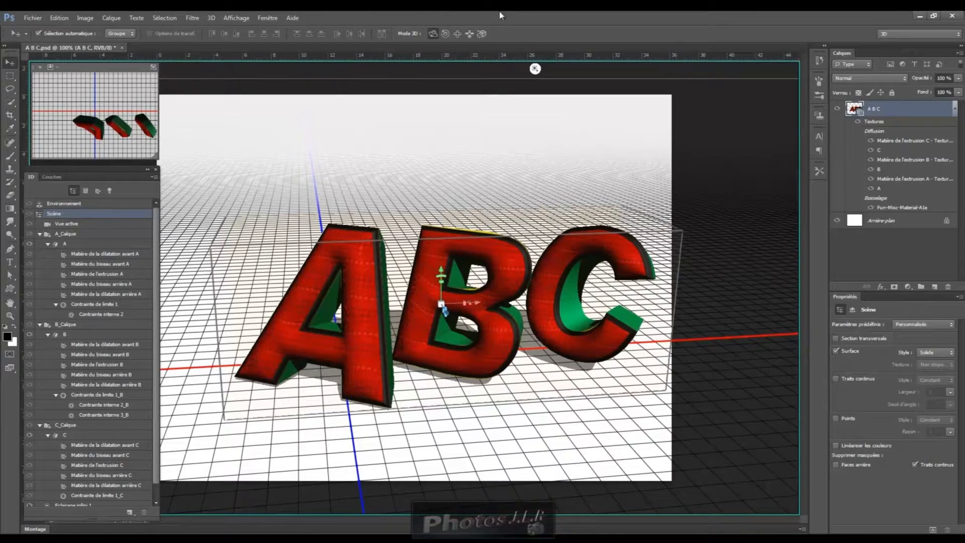
drag(530, 133, 508, 120)
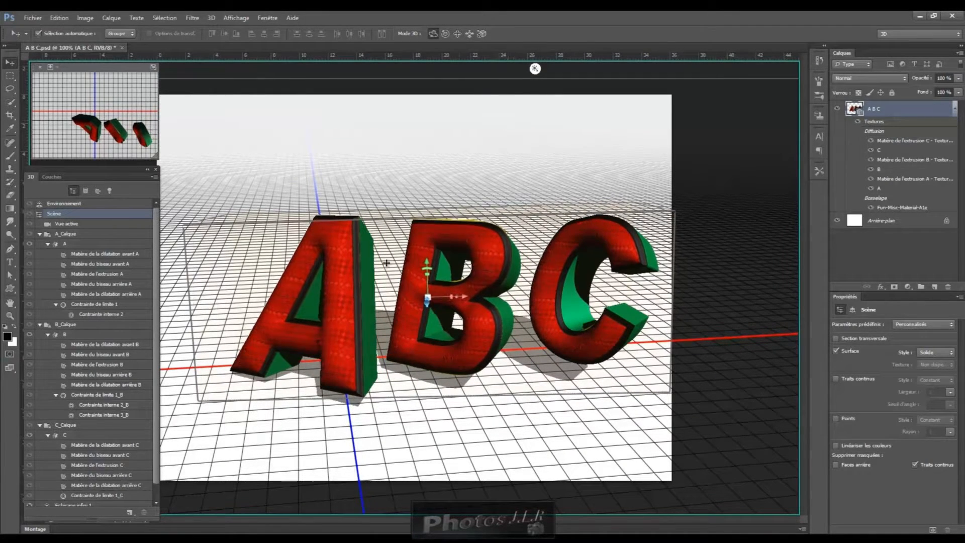
click(100, 265)
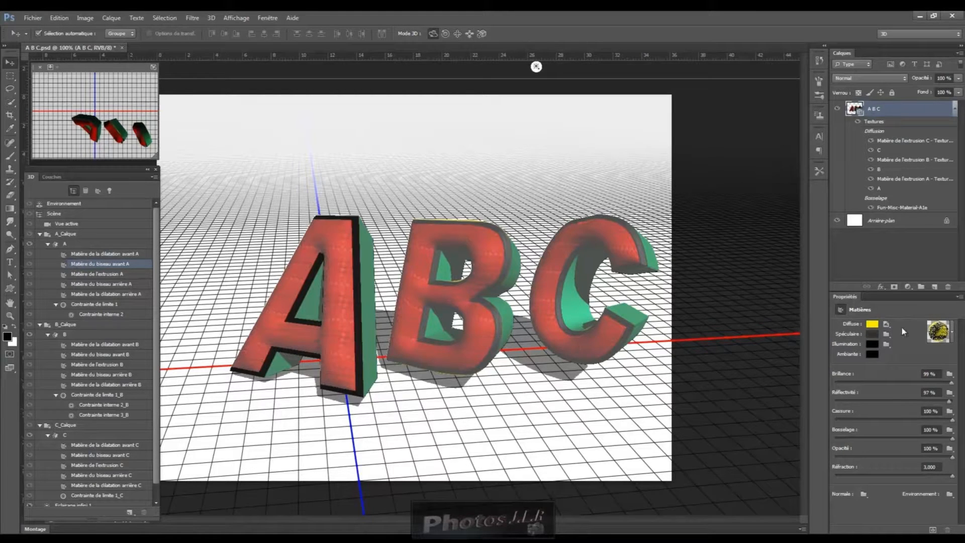
click(872, 335)
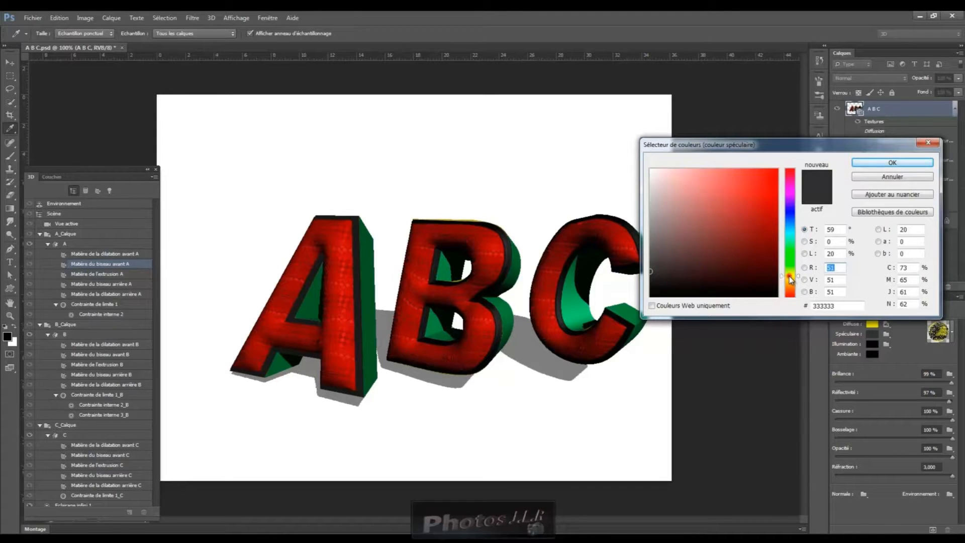
click(768, 172)
drag(768, 174, 770, 186)
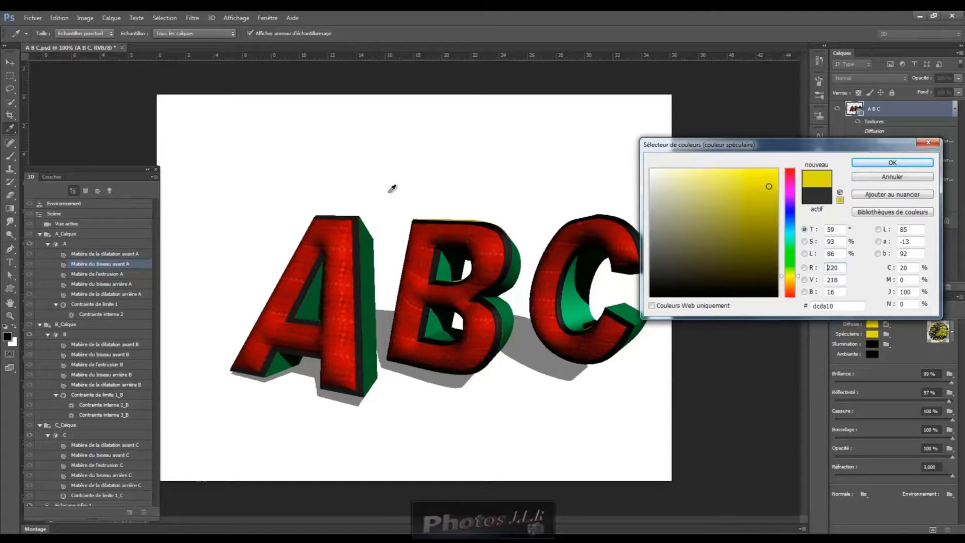
click(913, 180)
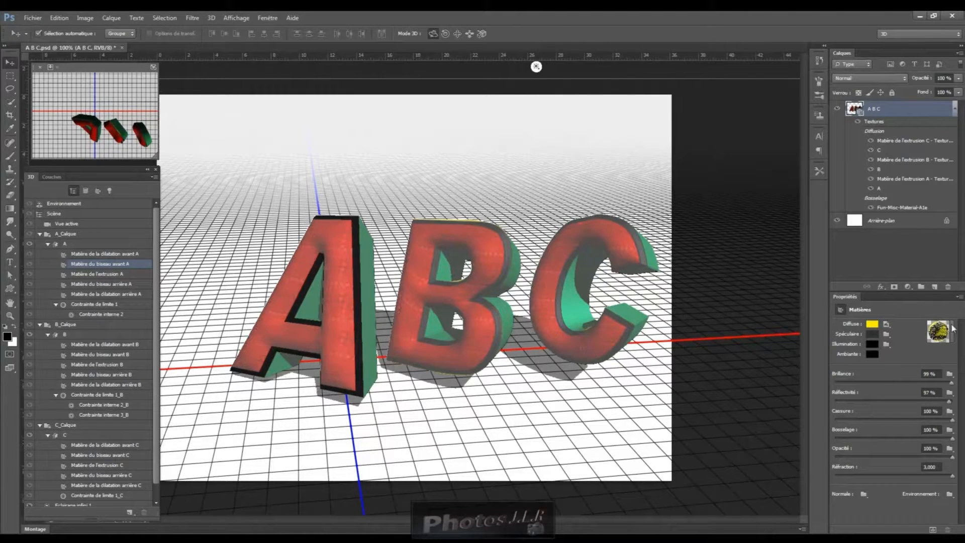
Step: Try illumination colours from bright yellow ebde13 down to near-black 0e0e0d on the A's front bevel material
click(872, 346)
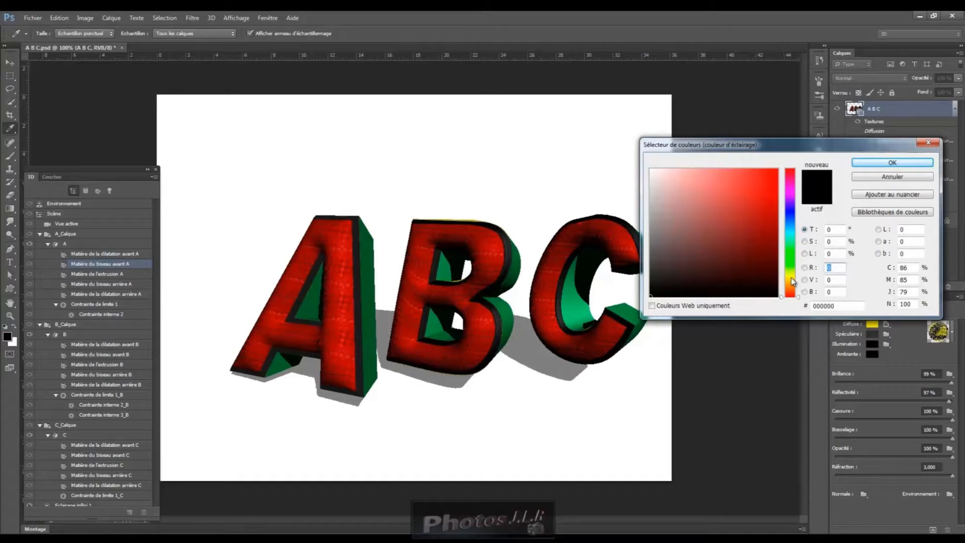
click(793, 277)
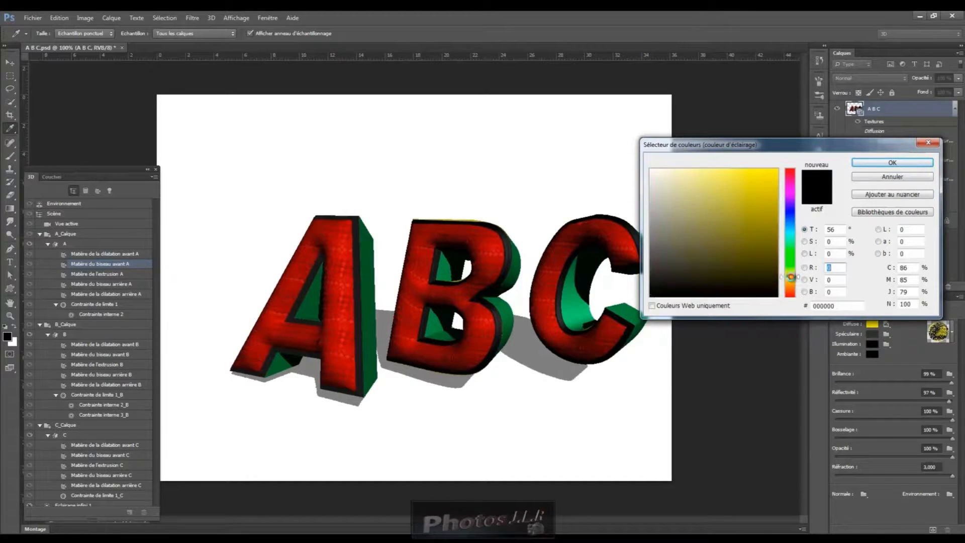
click(767, 179)
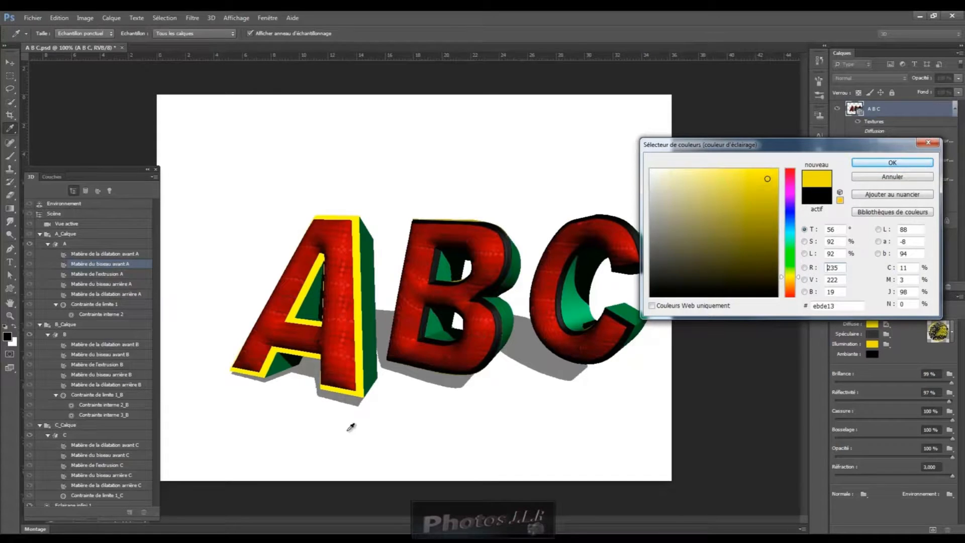
click(768, 240)
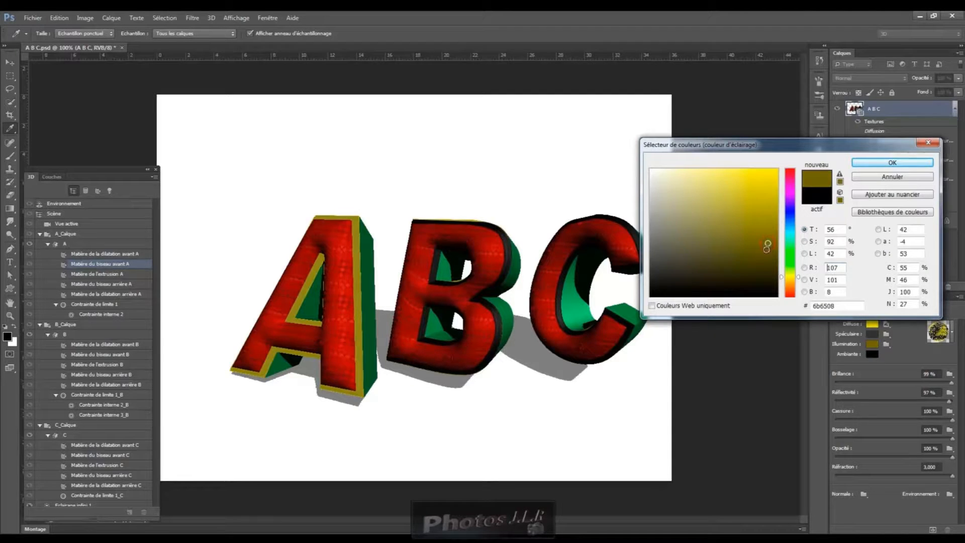
click(766, 257)
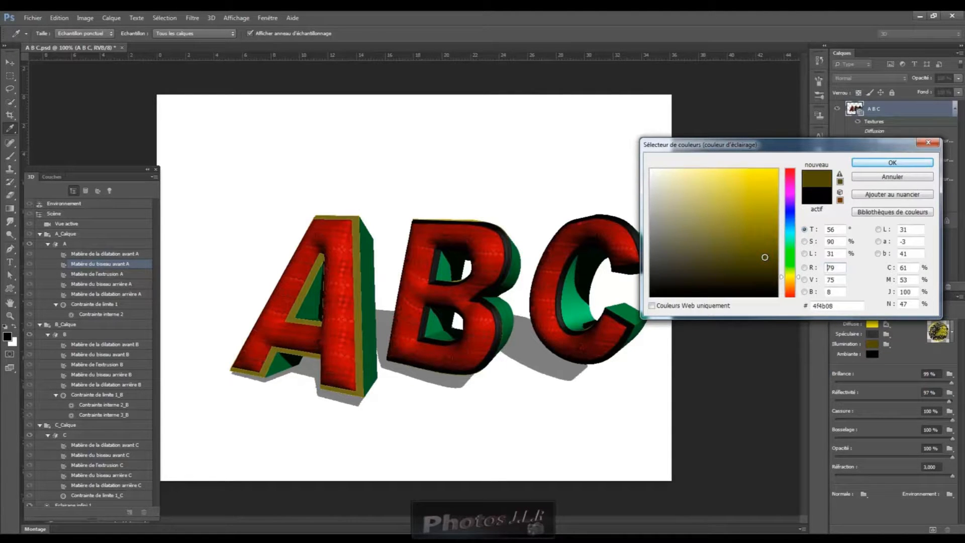
click(755, 267)
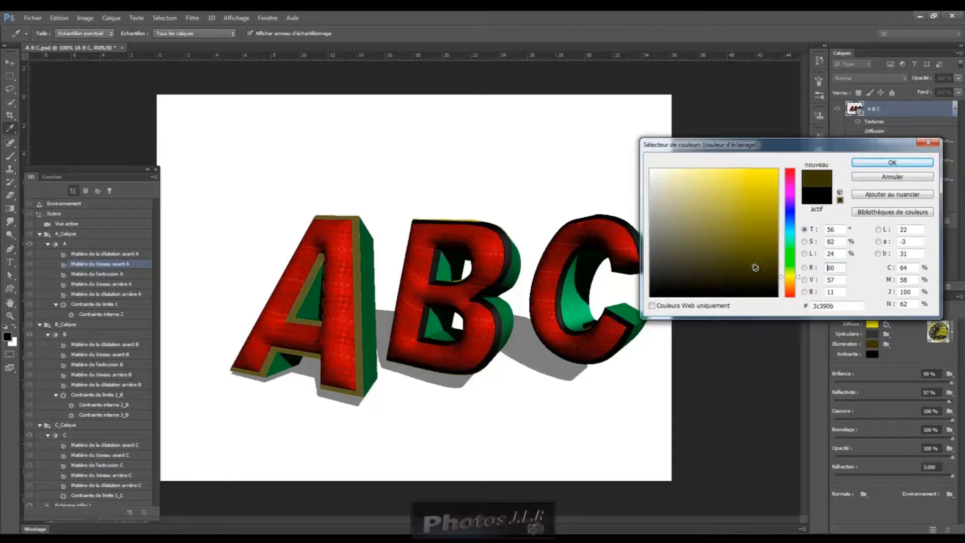
mouse_move(755, 266)
mouse_down()
mouse_move(756, 248)
mouse_move(754, 287)
mouse_move(765, 290)
mouse_move(657, 290)
mouse_up()
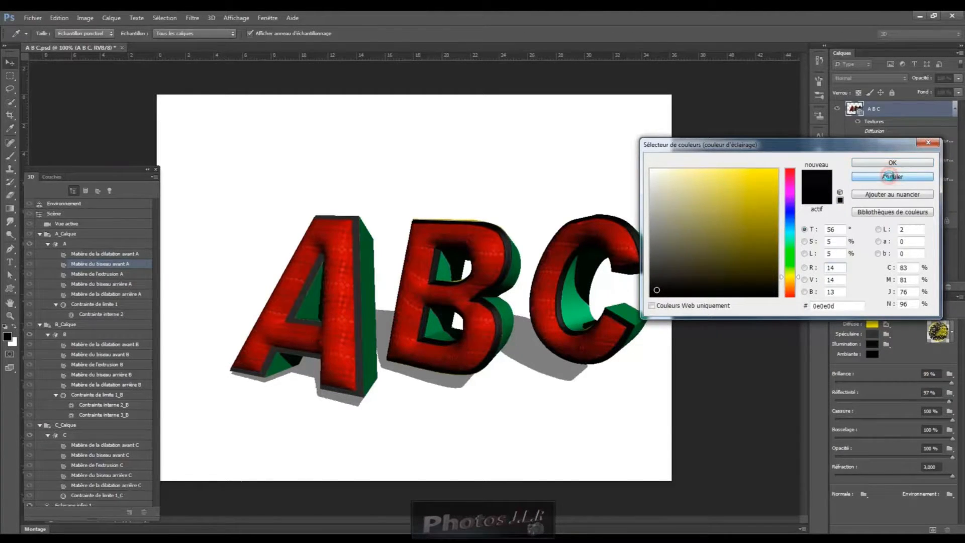
click(891, 178)
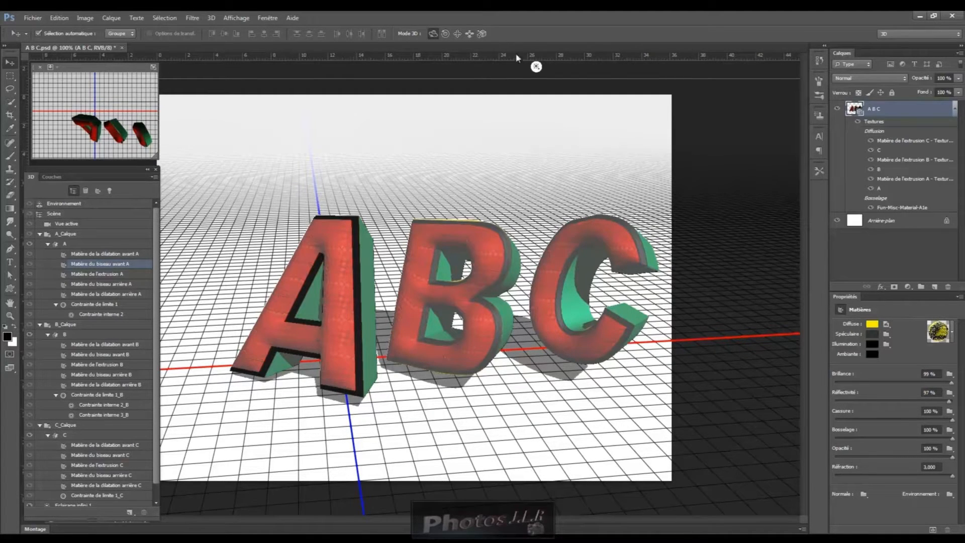
Step: Set the diffuse colour of the A's front bevel material to white ffffff and copy its hex code
click(84, 203)
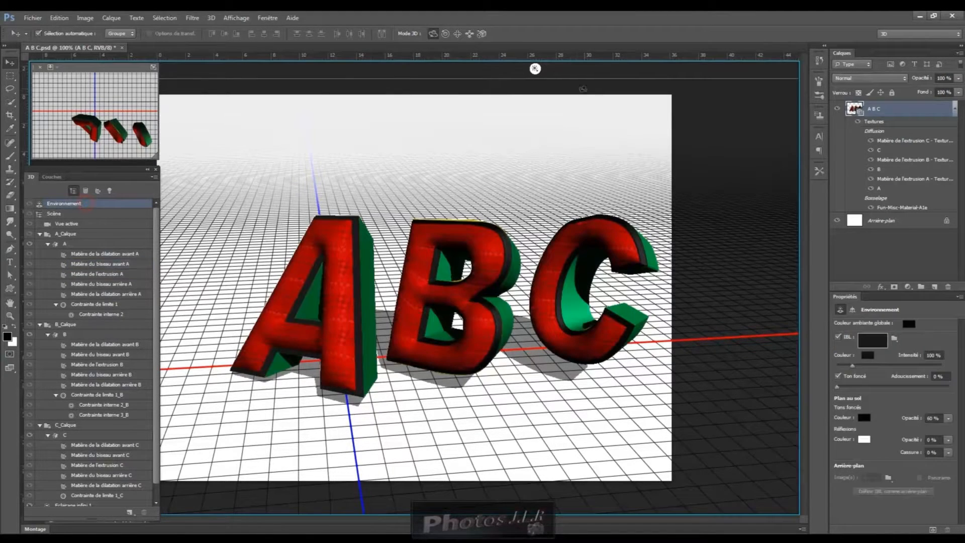
mouse_move(459, 161)
mouse_down()
mouse_move(454, 224)
mouse_move(470, 214)
mouse_move(448, 189)
mouse_move(461, 175)
mouse_move(452, 159)
mouse_move(465, 162)
mouse_up()
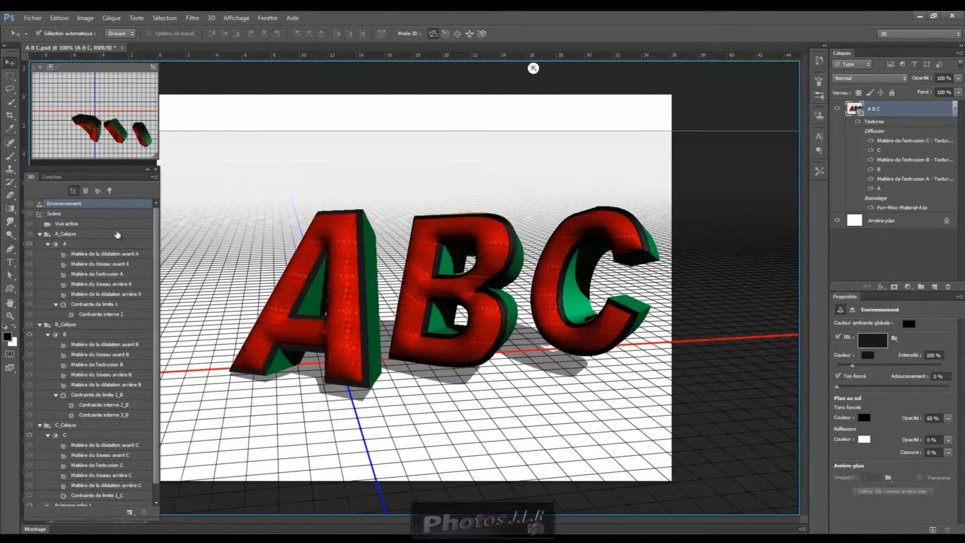
click(110, 267)
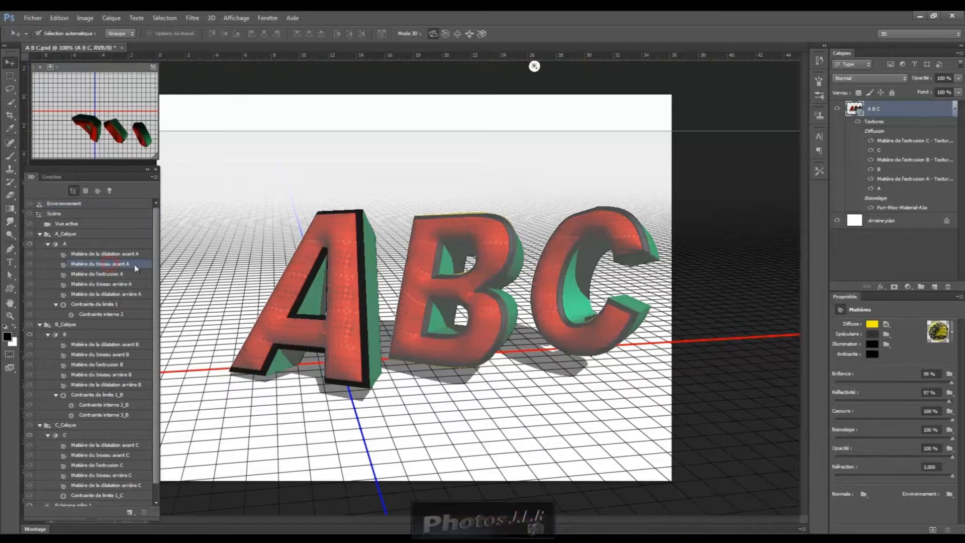
click(877, 325)
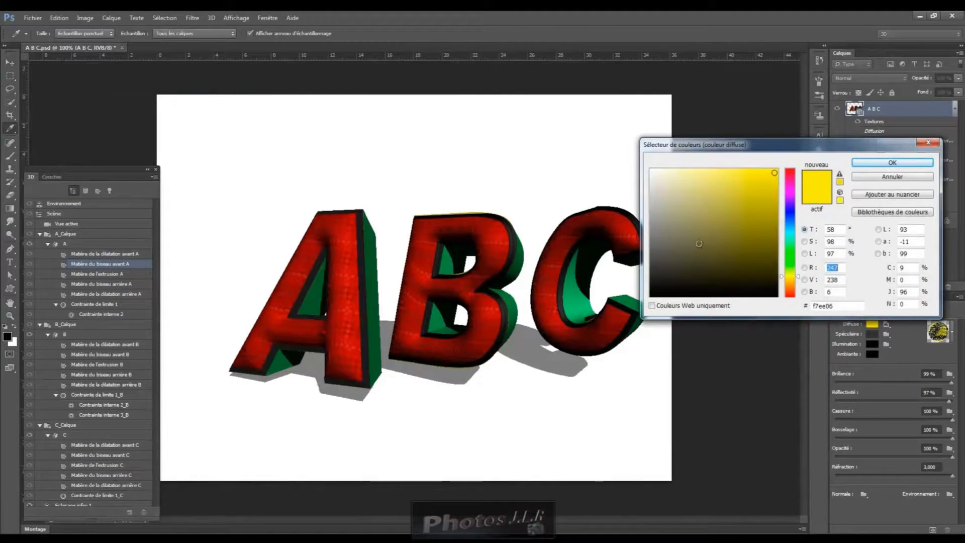
click(653, 171)
right_click(820, 305)
key(ctrl+c)
click(835, 338)
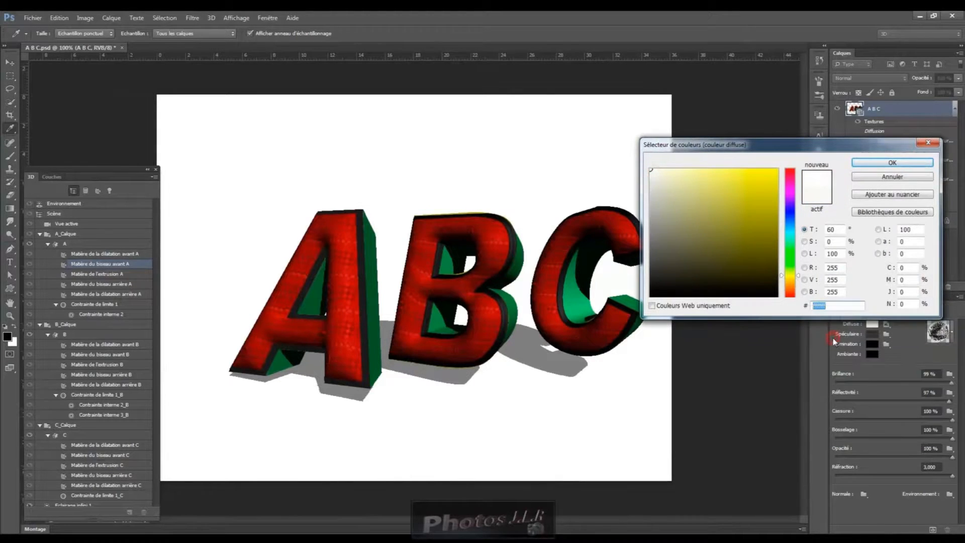
click(911, 165)
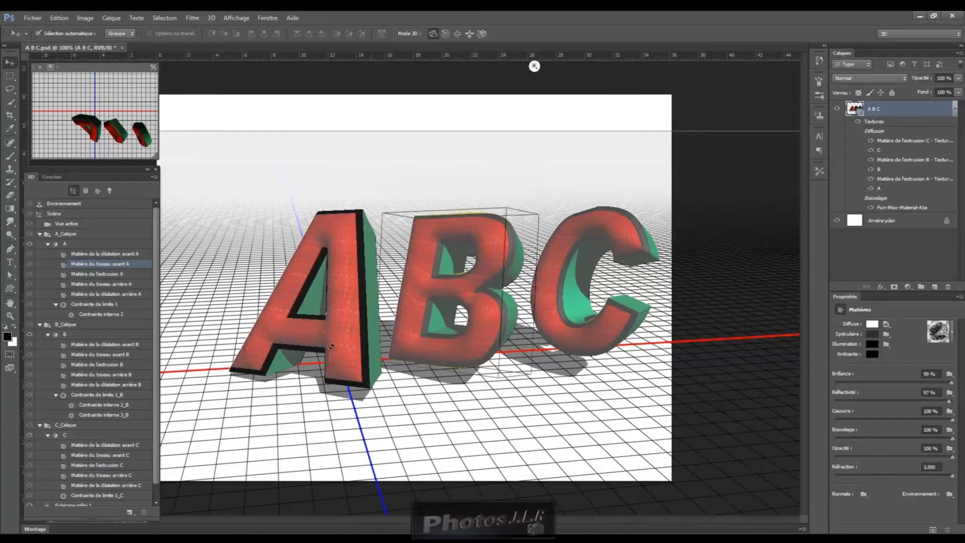
Step: Paste the copied hex code ffffff as the diffuse colour of the B's front bevel material
click(108, 356)
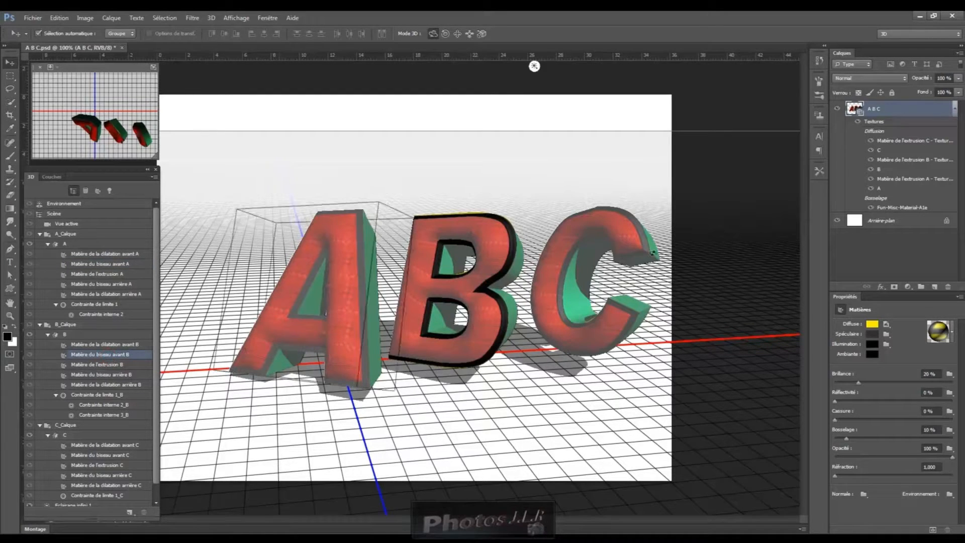
click(875, 326)
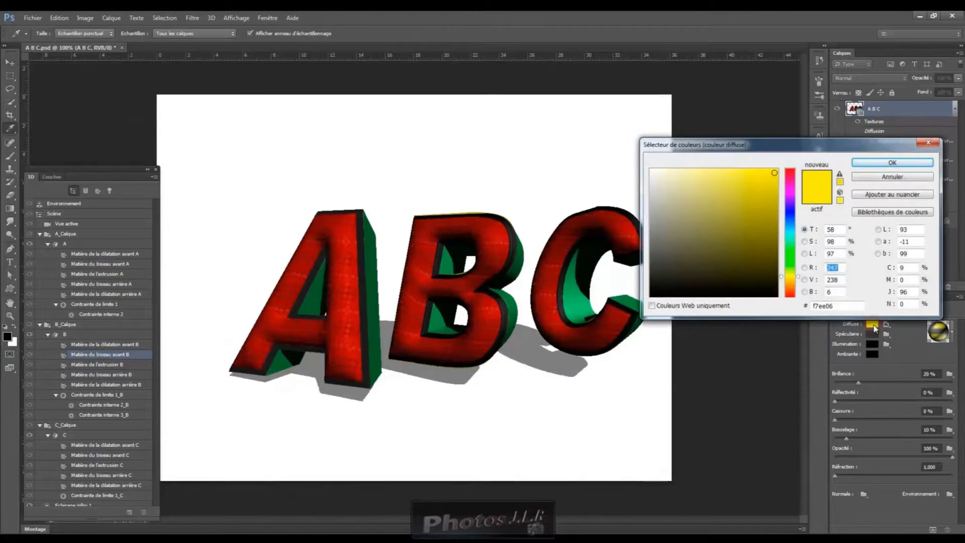
click(840, 306)
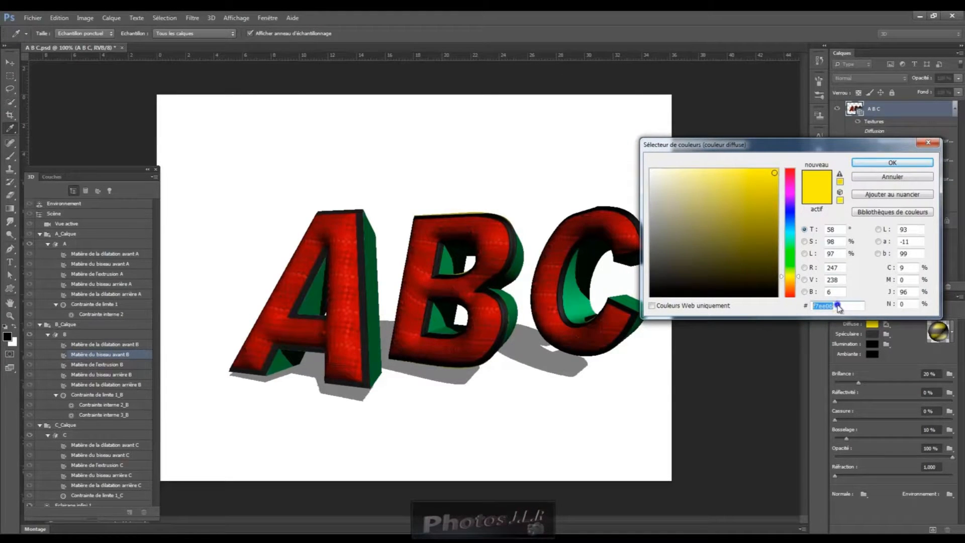
right_click(841, 306)
click(832, 349)
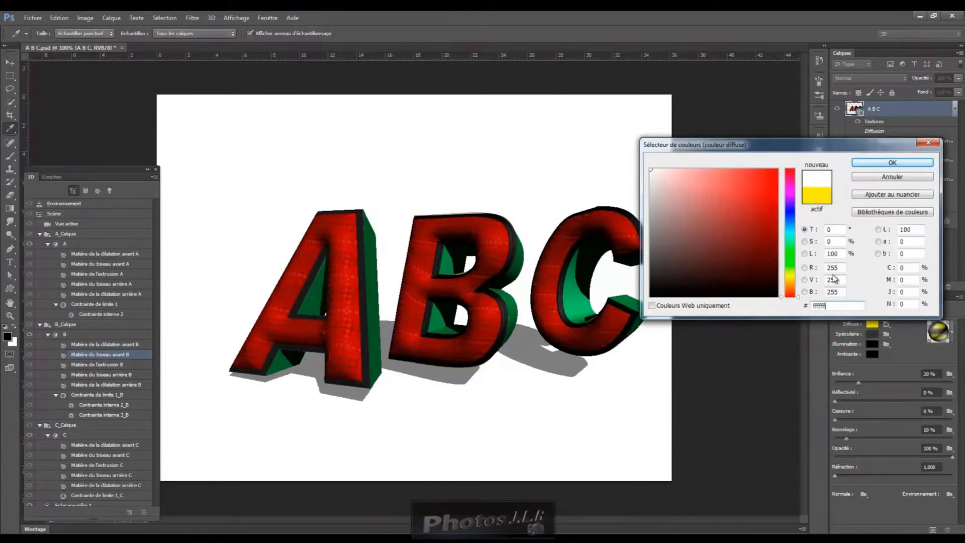
click(917, 168)
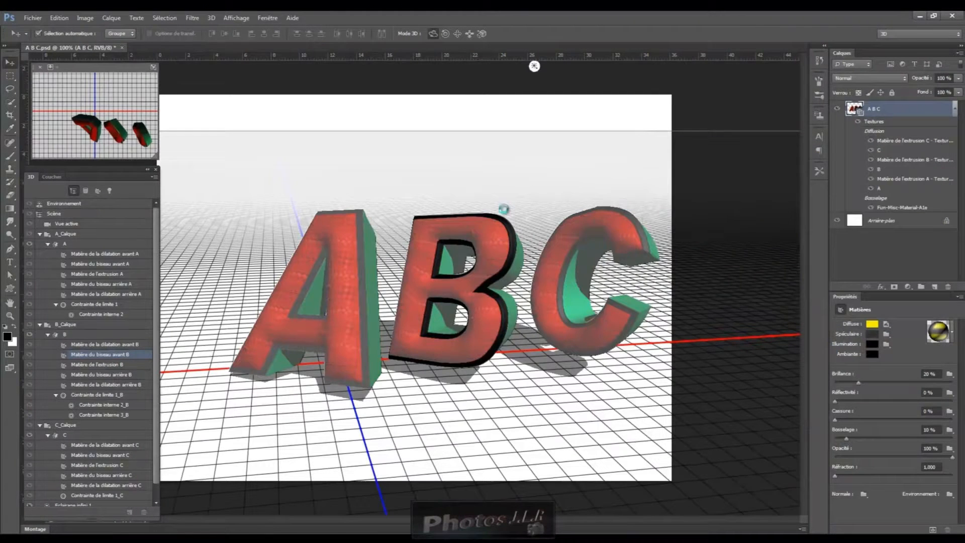
Step: Paste the copied hex code ffffff as the diffuse colour of the C's front bevel material
click(97, 456)
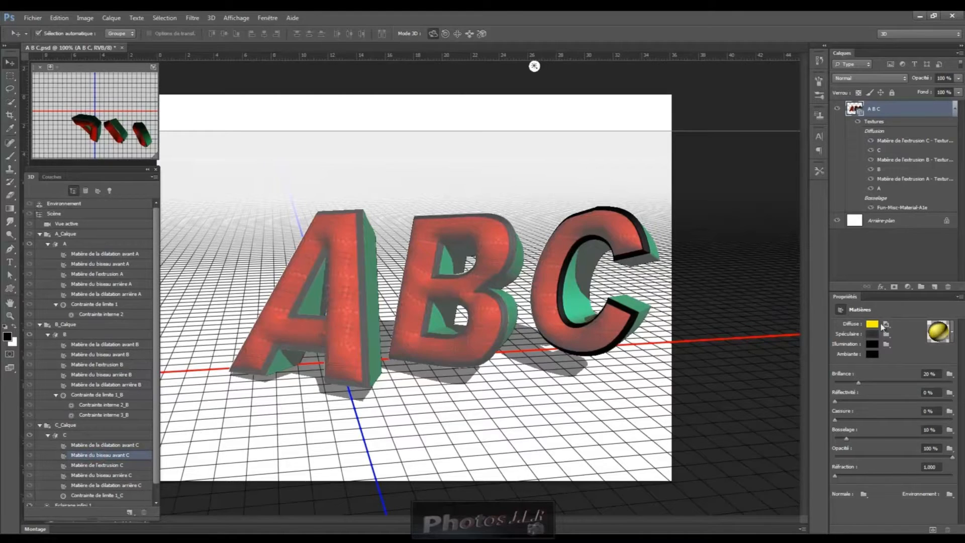
click(875, 326)
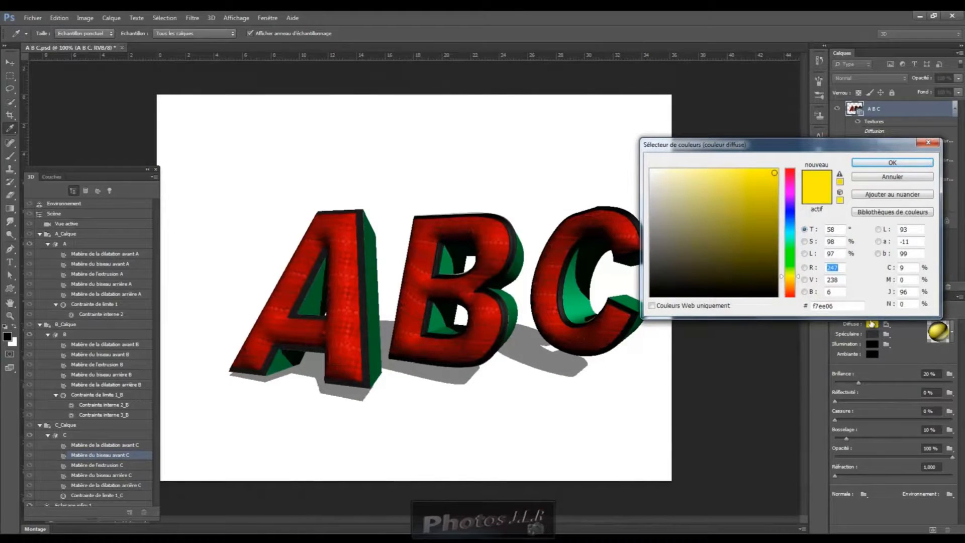
double_click(859, 308)
right_click(808, 307)
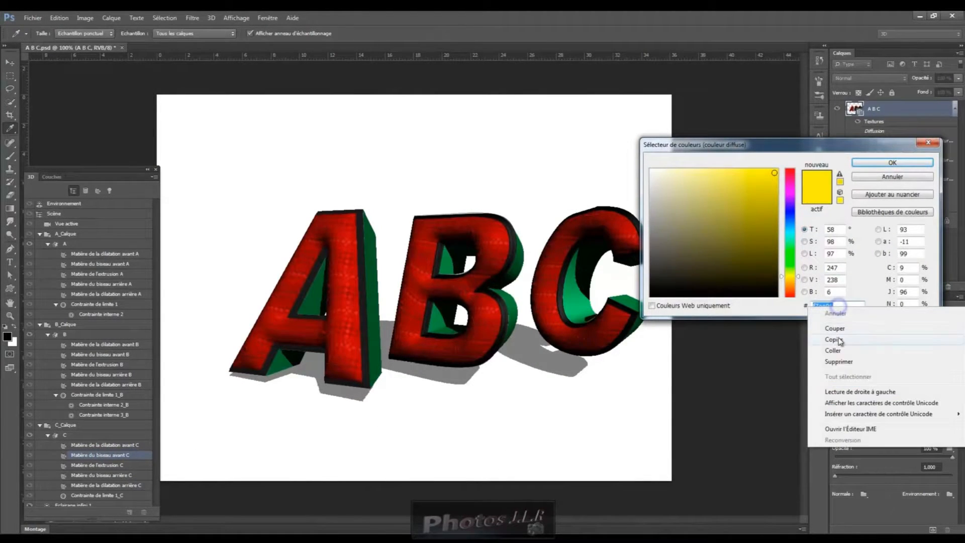
click(835, 351)
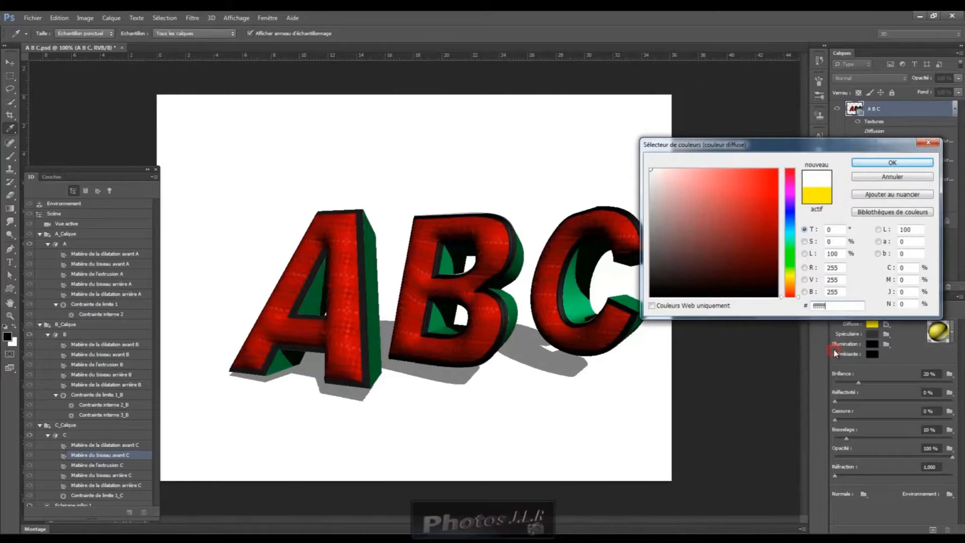
click(910, 163)
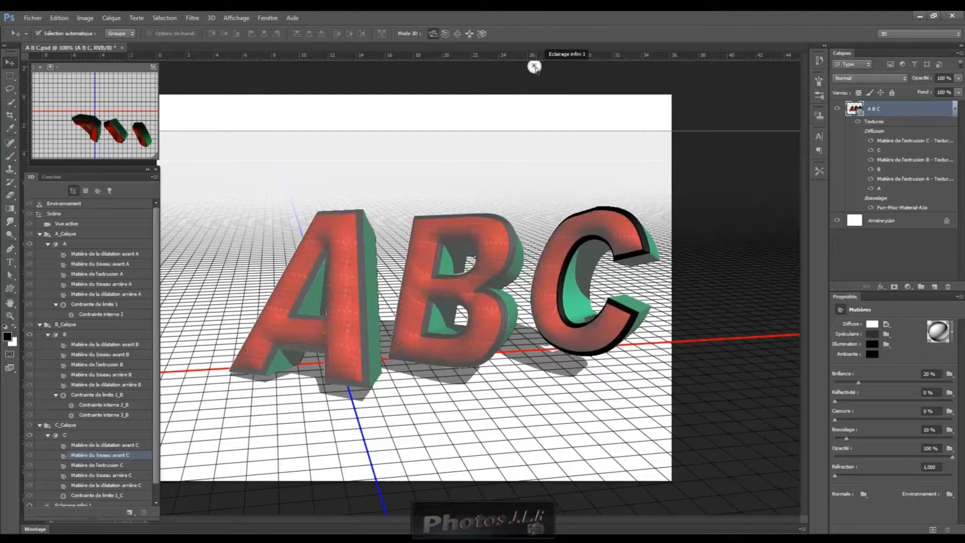
Step: Examine the front bevels of the three letters from several angles and recentre the letters on the canvas
click(101, 205)
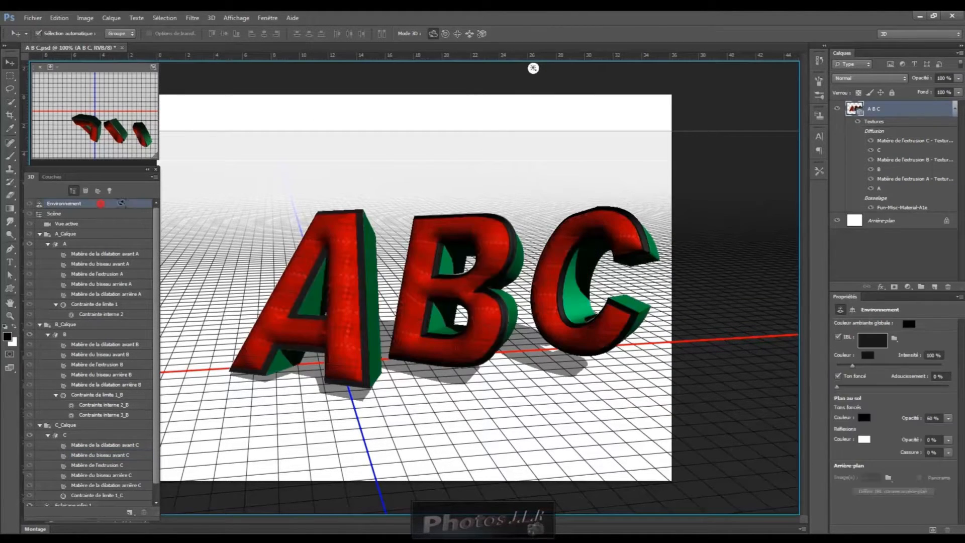
drag(419, 175, 381, 170)
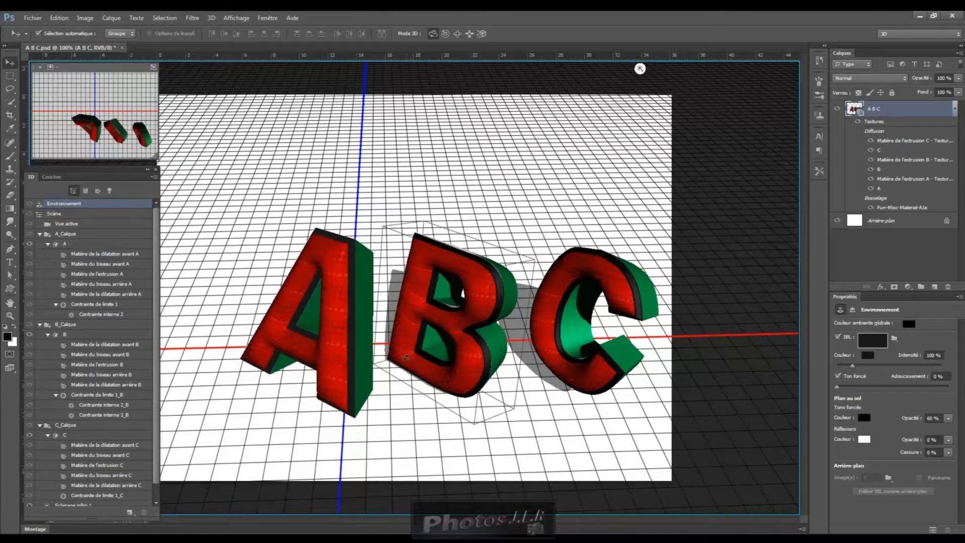
click(458, 34)
drag(704, 215, 698, 151)
click(432, 34)
mouse_move(436, 133)
mouse_down()
mouse_move(423, 112)
mouse_move(458, 117)
mouse_move(460, 146)
mouse_move(452, 118)
mouse_move(439, 123)
mouse_up()
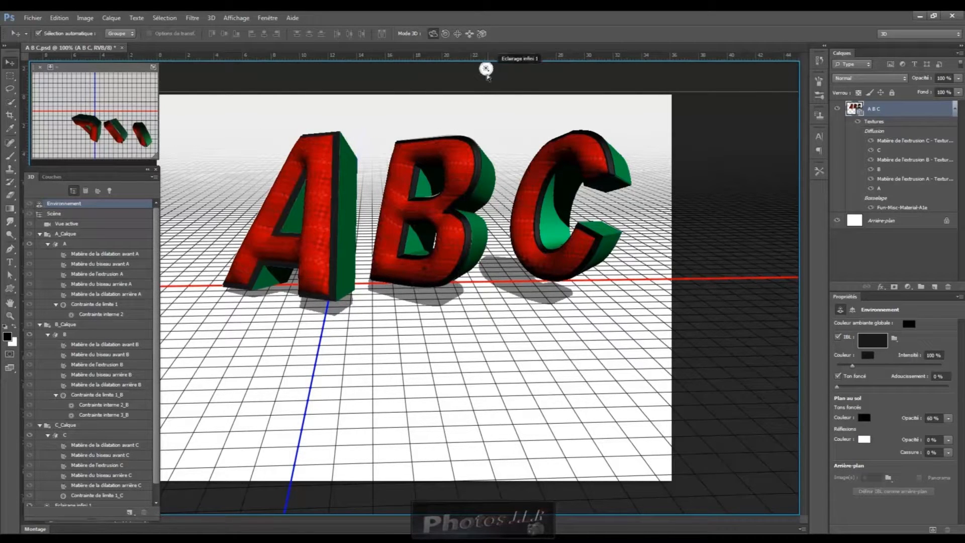
click(457, 34)
drag(694, 176, 641, 227)
scroll(501, 442, up, 2)
scroll(501, 442, down, 3)
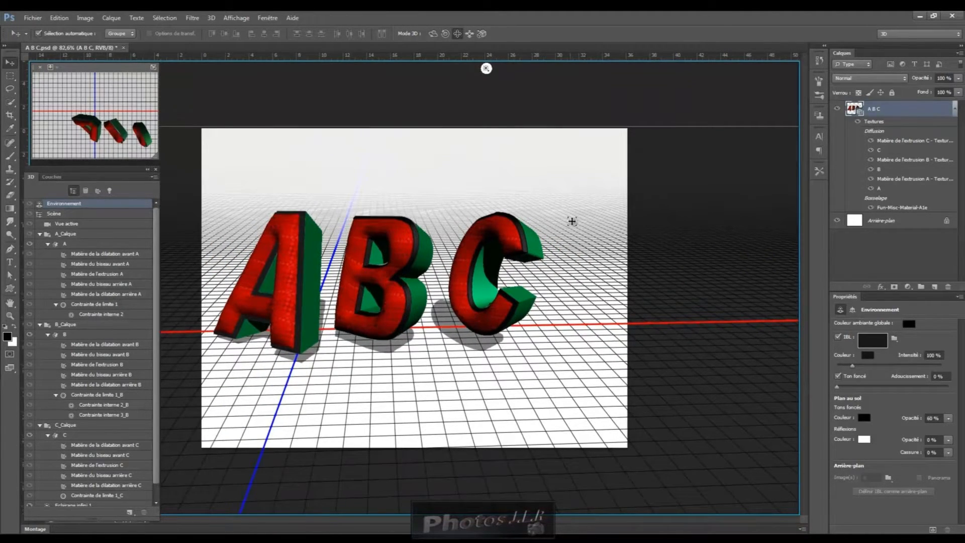
drag(692, 208, 726, 203)
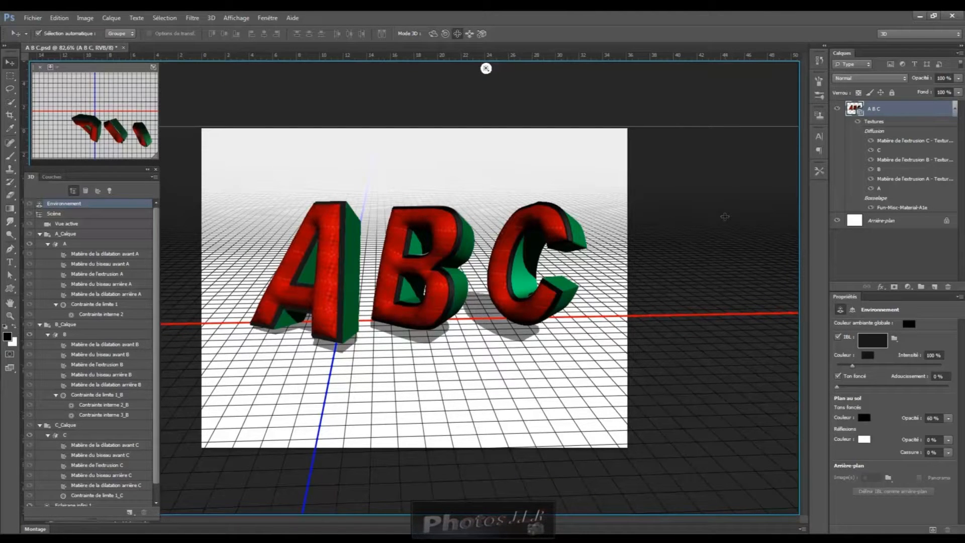
Step: Create a new 1024 x 768 pixel background texture named Bureau for the 3D environment
drag(691, 251, 639, 208)
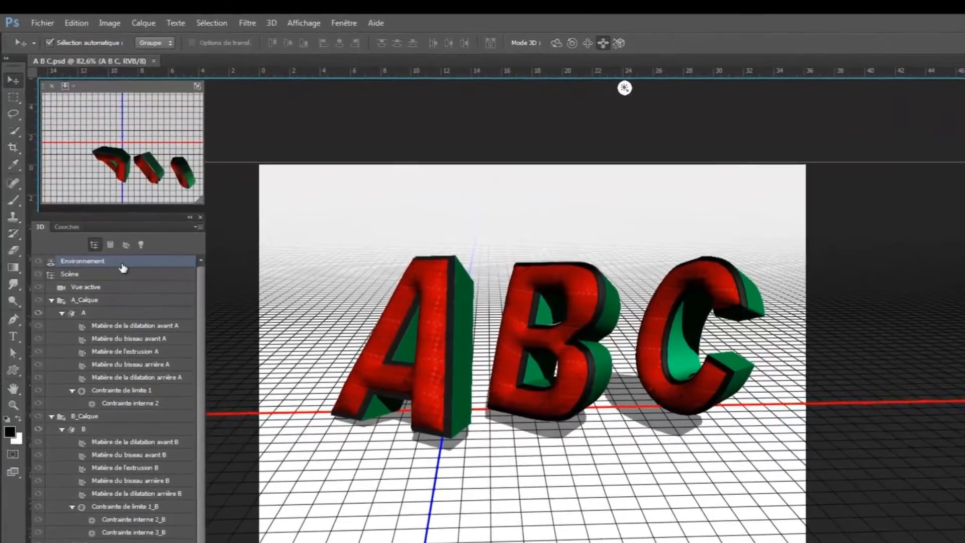
click(121, 265)
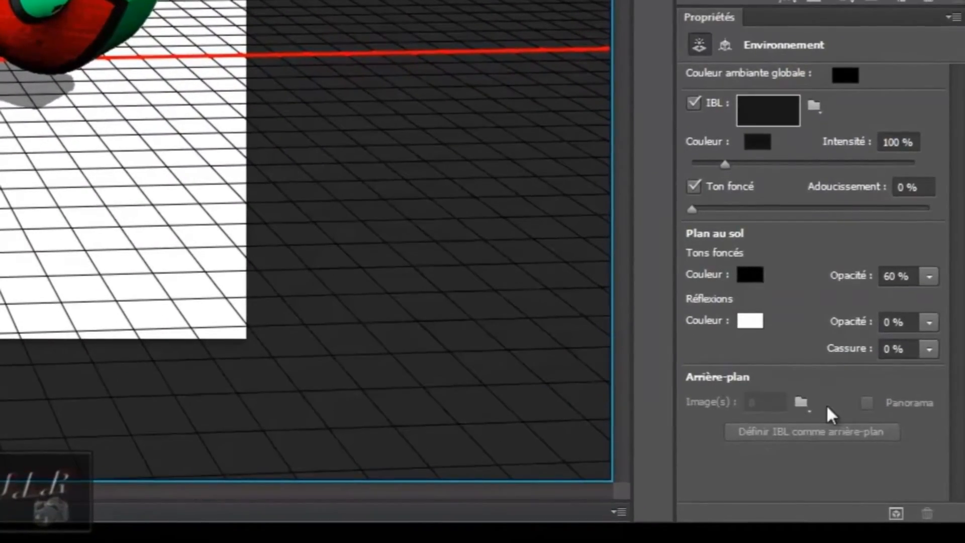
click(802, 401)
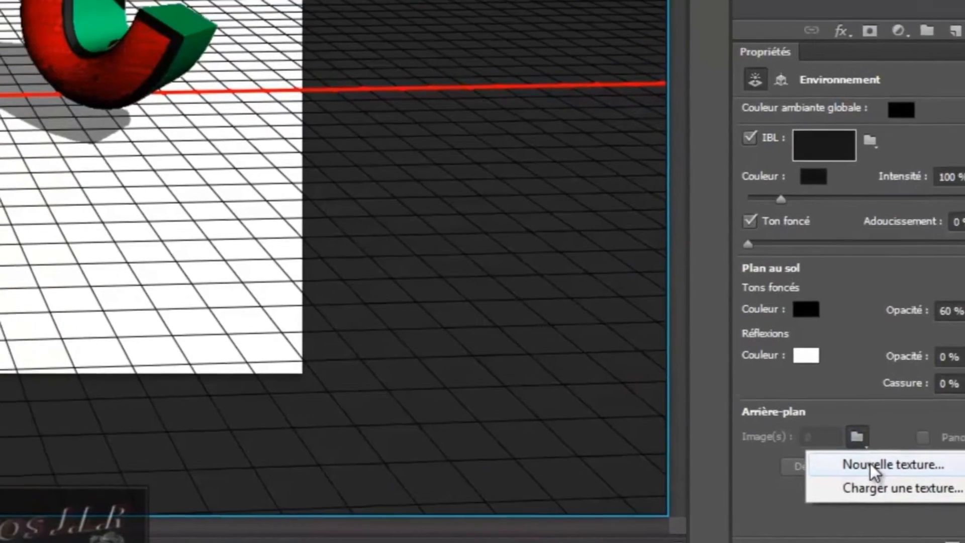
click(870, 464)
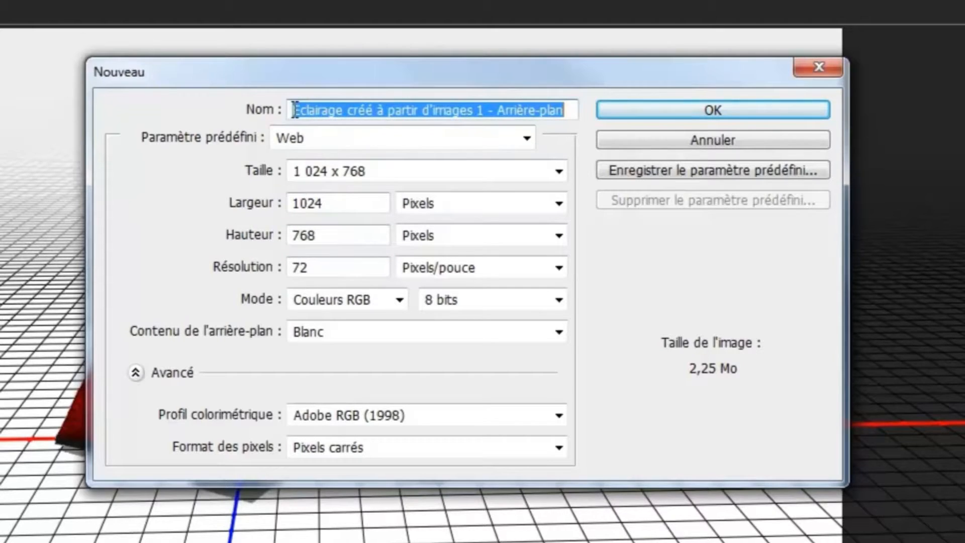
drag(295, 110, 662, 110)
key(BackSpace)
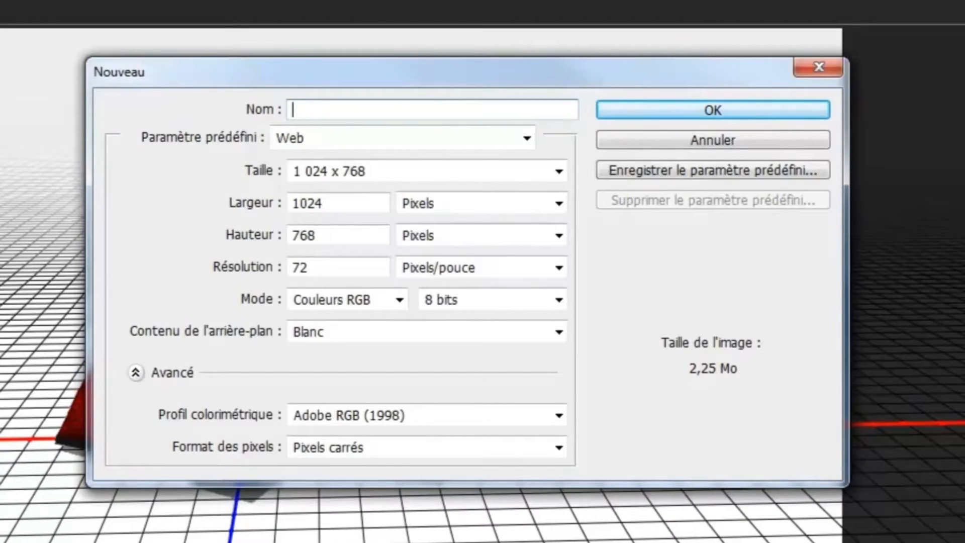
text(Bureau)
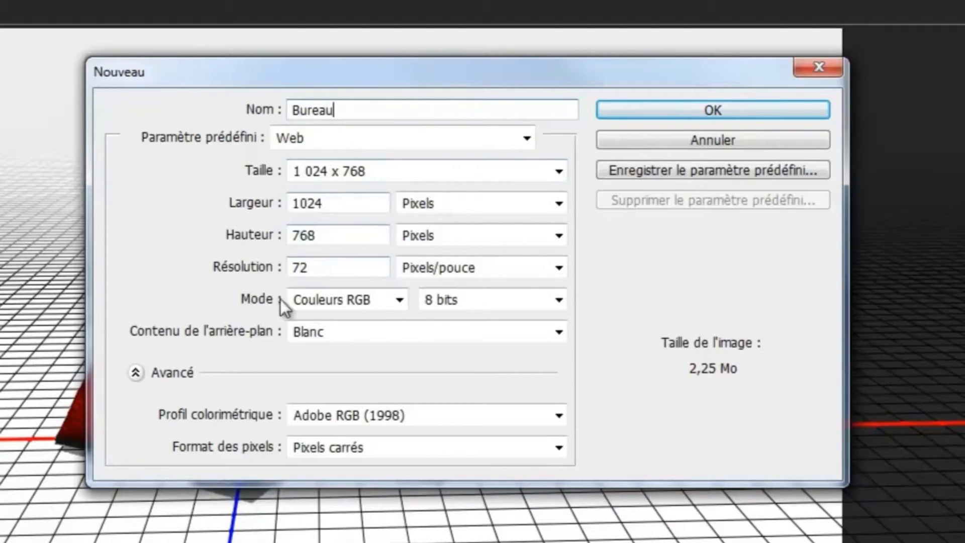
click(777, 112)
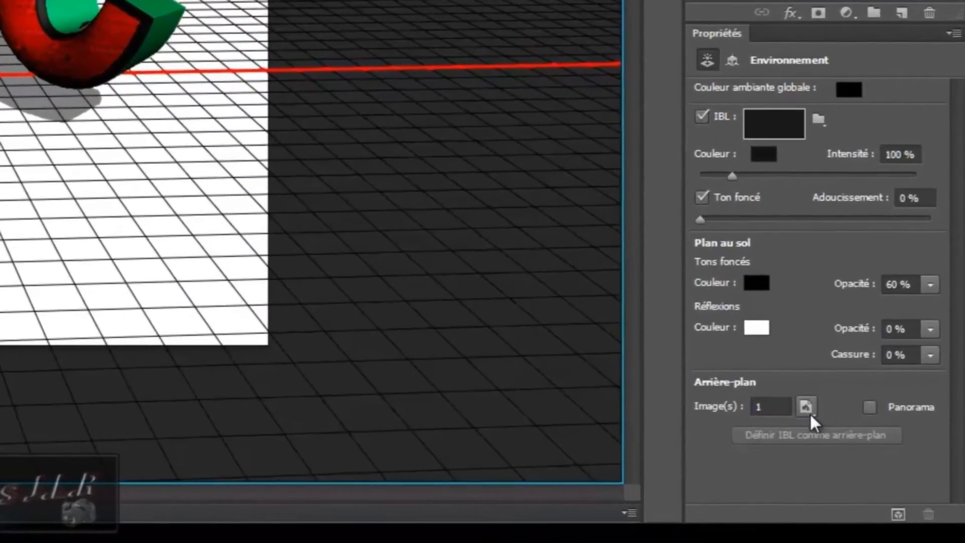
Step: Replace the environment's background texture with the Bureau image, converting its colours to the working space
click(840, 436)
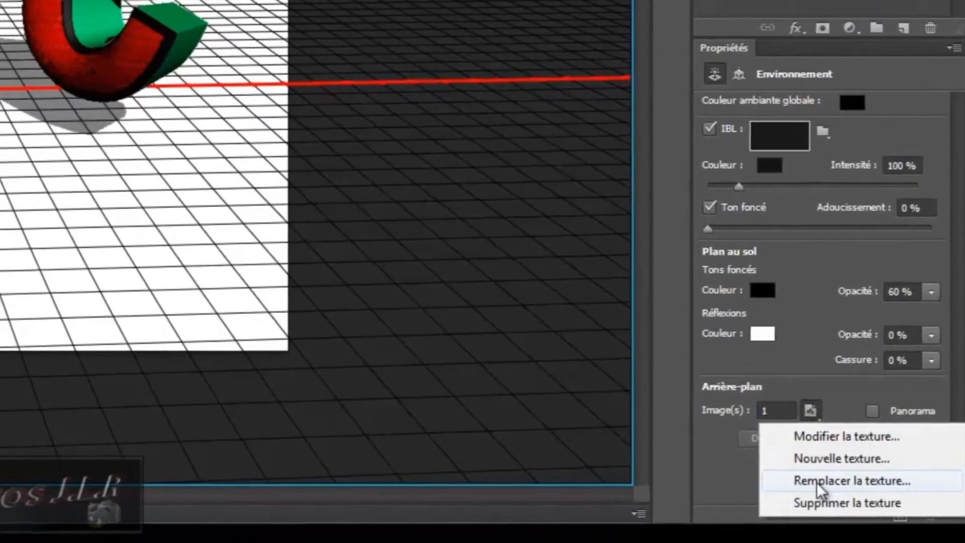
click(814, 479)
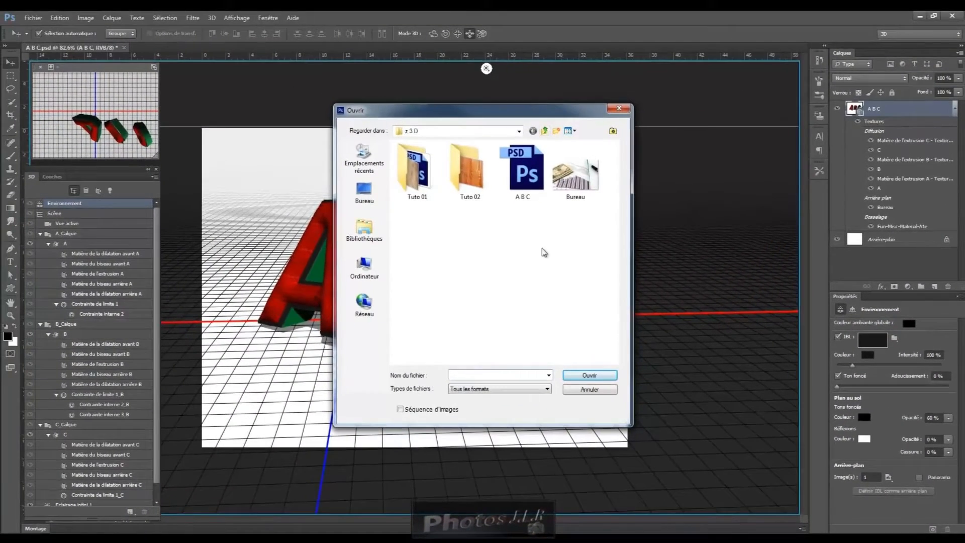
click(577, 174)
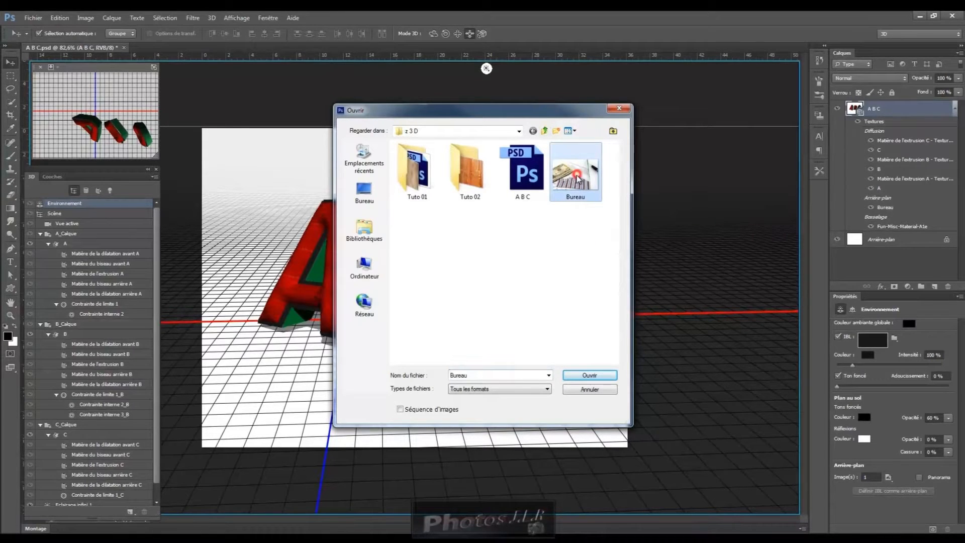
click(590, 377)
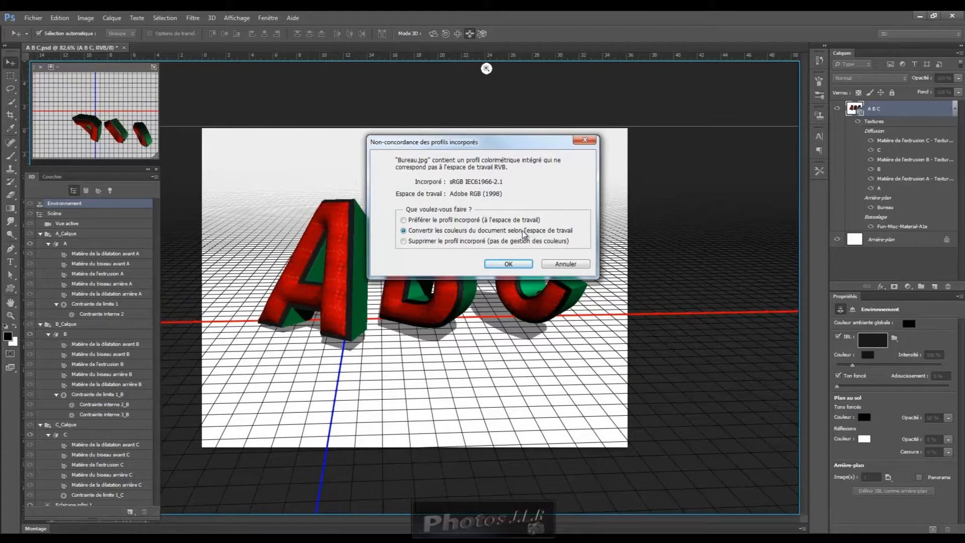
click(509, 265)
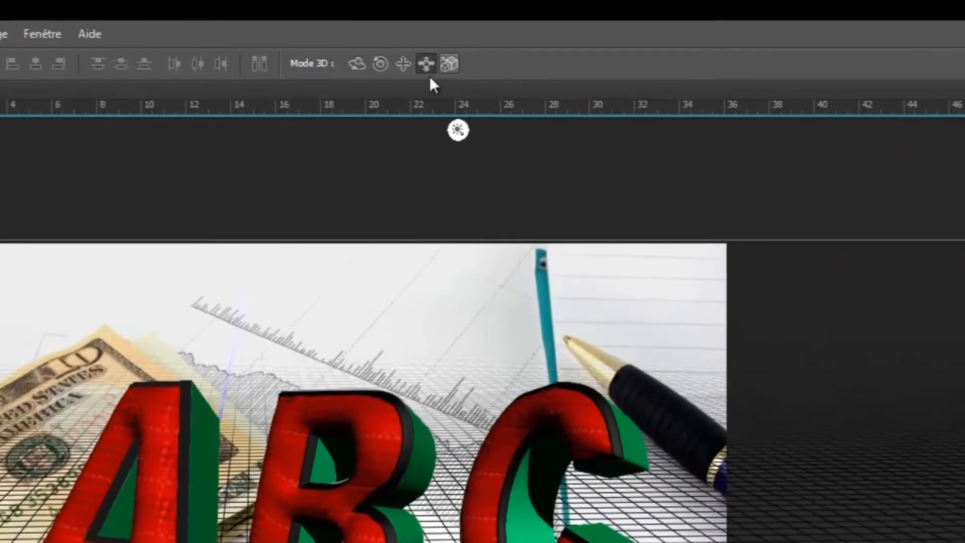
Step: Slide the 3D view so the letters stand closer in front of the background image
click(397, 64)
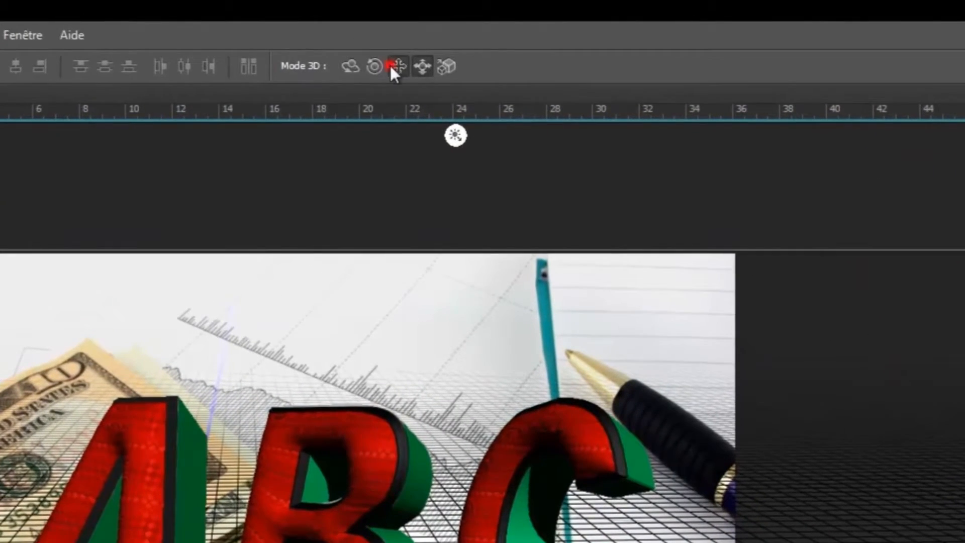
click(422, 66)
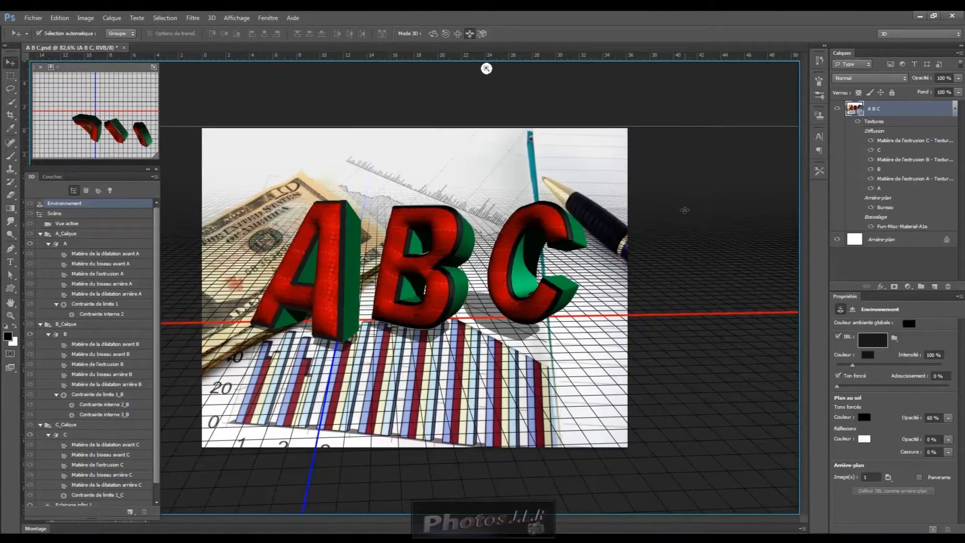
mouse_move(684, 210)
mouse_down()
mouse_move(689, 262)
mouse_move(677, 282)
mouse_move(673, 257)
mouse_up()
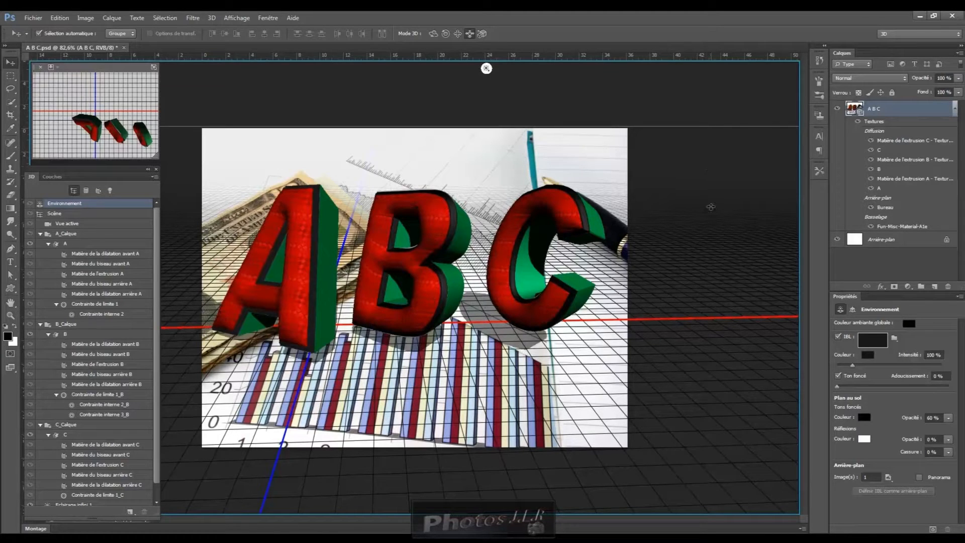
Step: Apply the Eclairage bleu preset to the scene's infinite light
scroll(711, 206, down, 2)
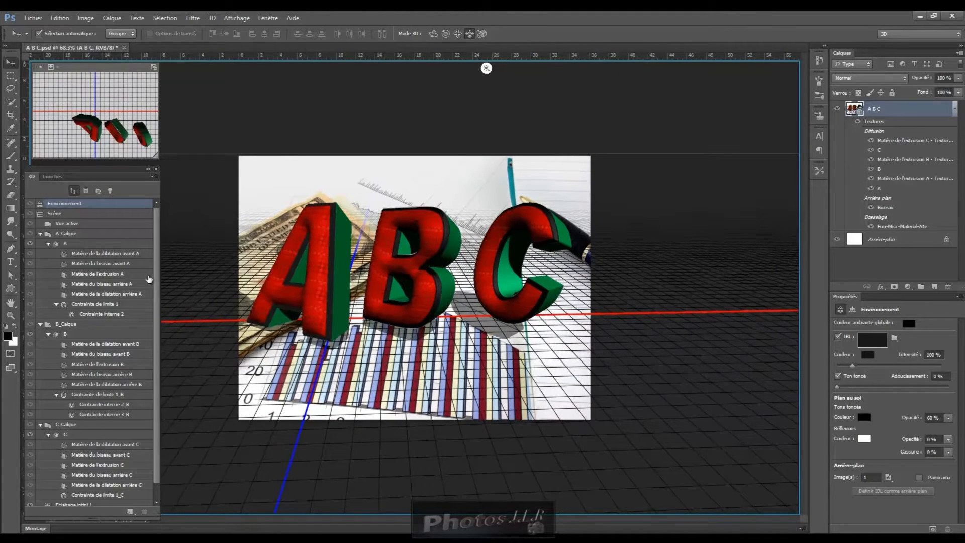
scroll(156, 299, down, 1)
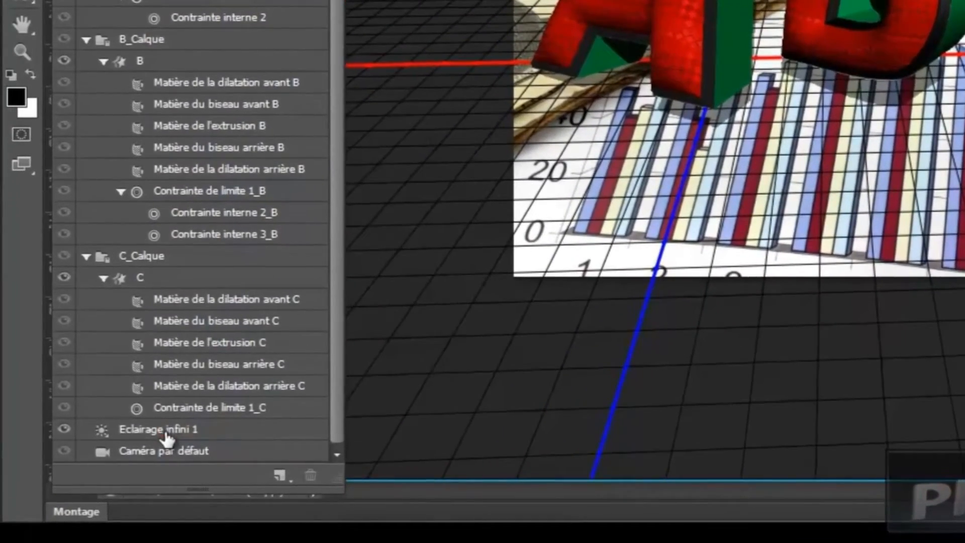
click(166, 436)
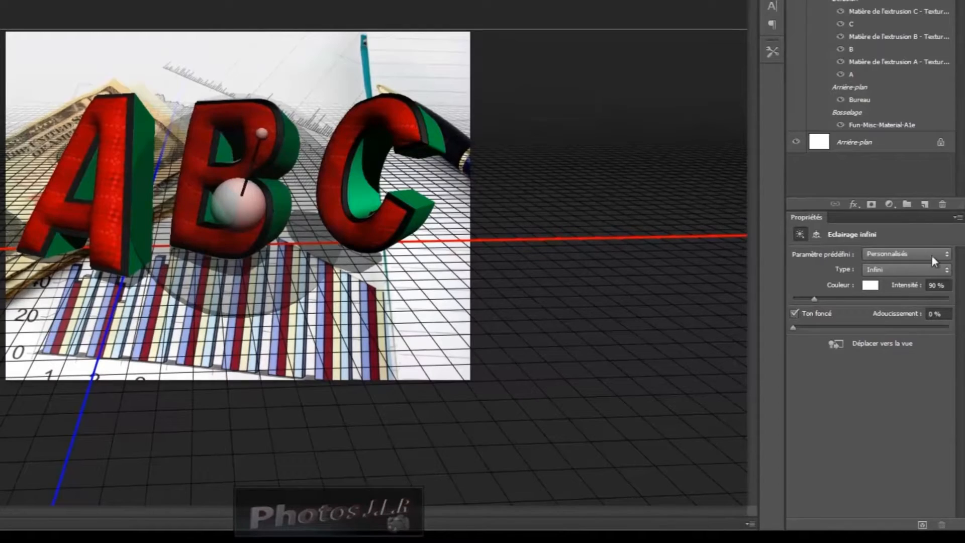
click(946, 254)
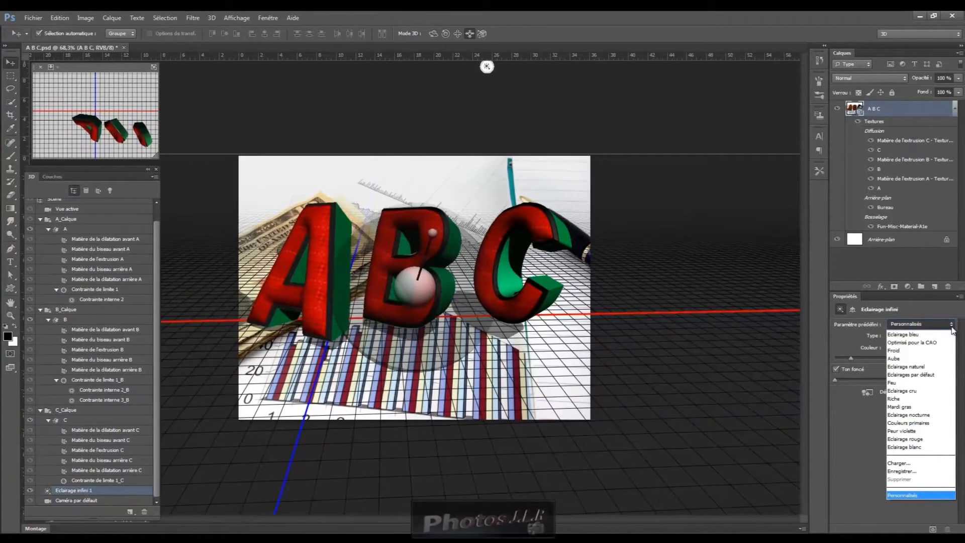
click(899, 335)
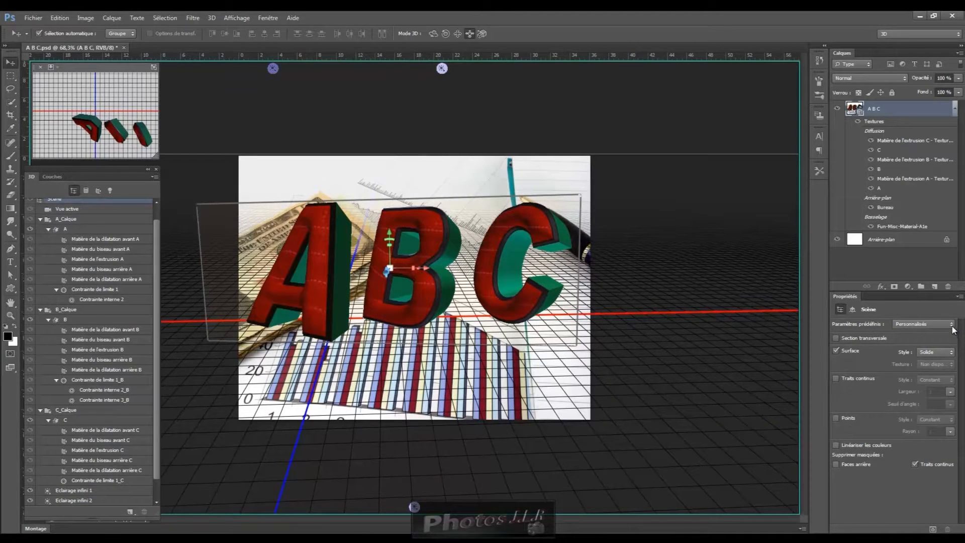
Step: Set the scene's render preset to Illustration ombrée
click(952, 324)
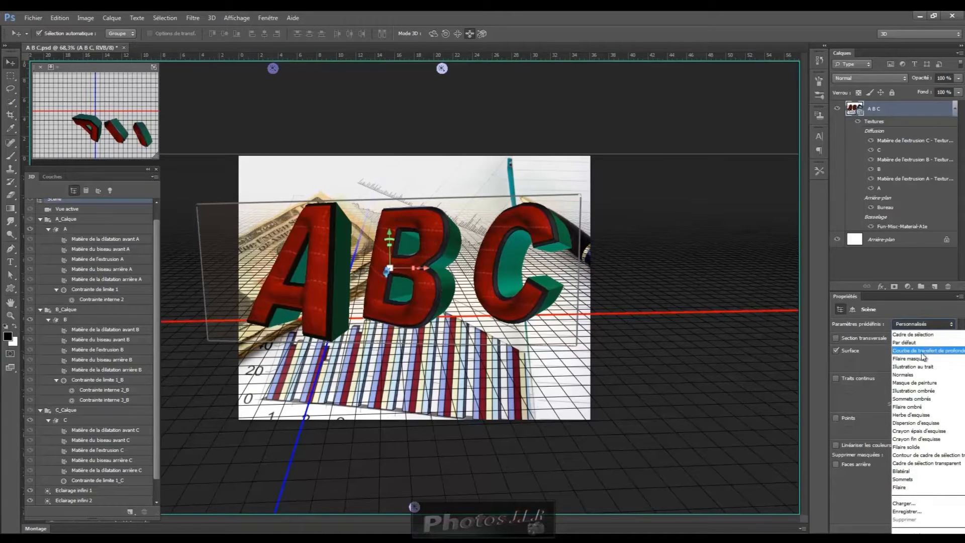
click(908, 391)
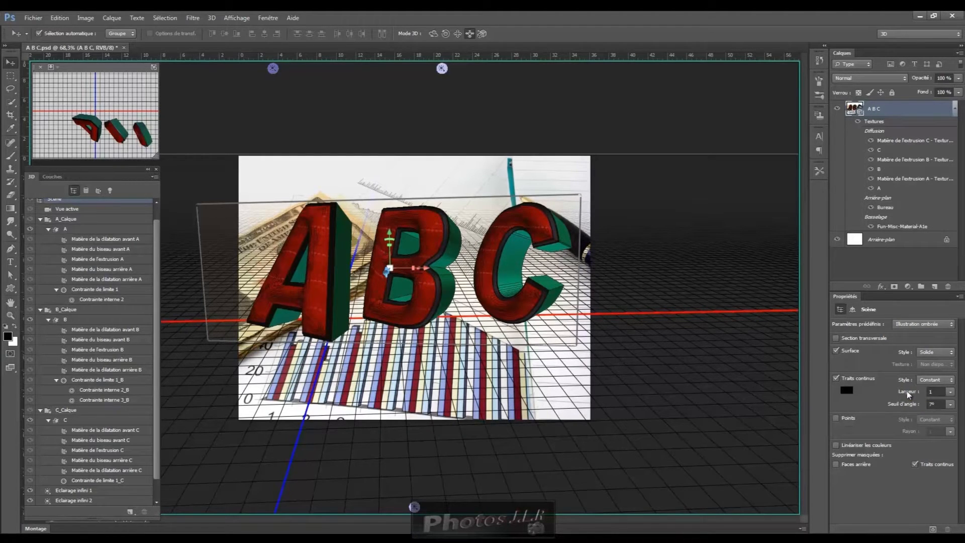
Step: Check the three infinite lights one by one and change their lighting preset to Eclairage naturel
click(273, 70)
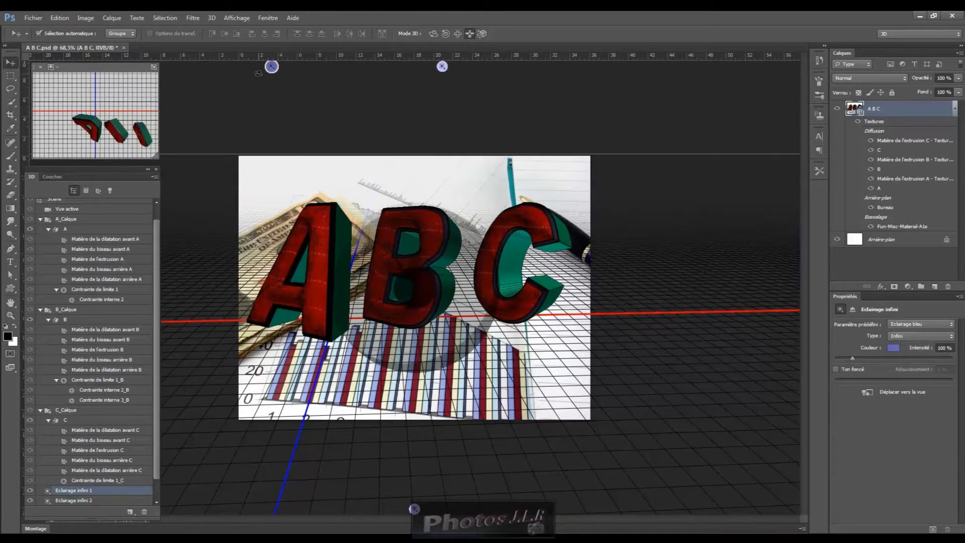
click(442, 67)
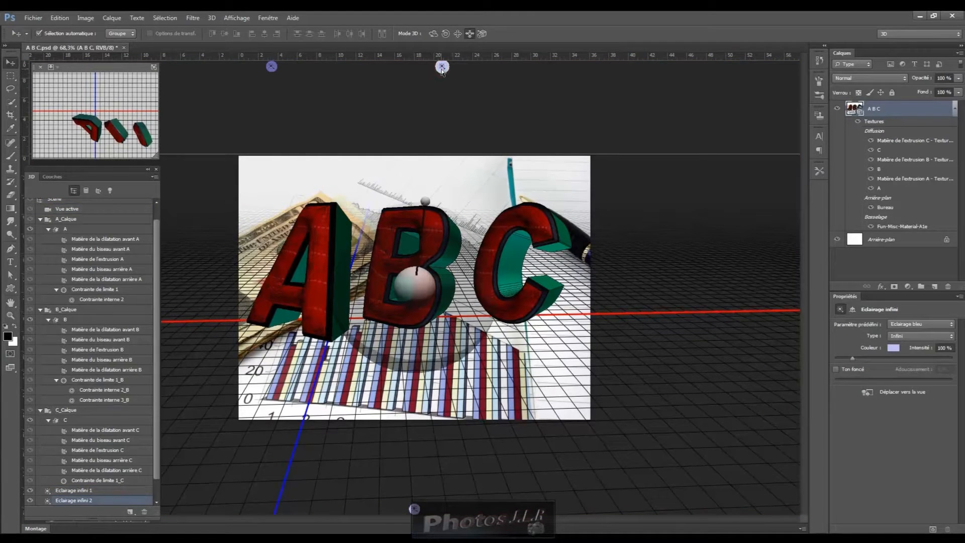
click(270, 68)
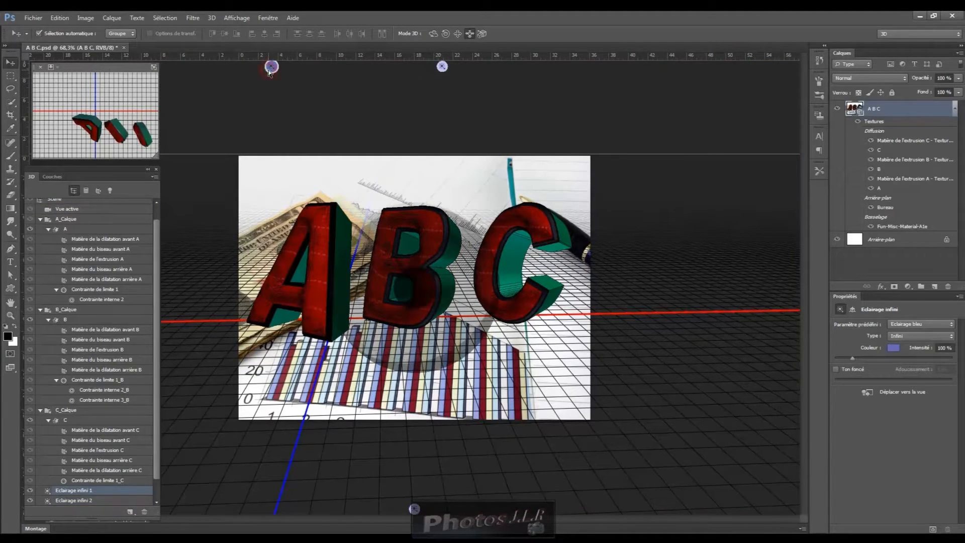
click(414, 509)
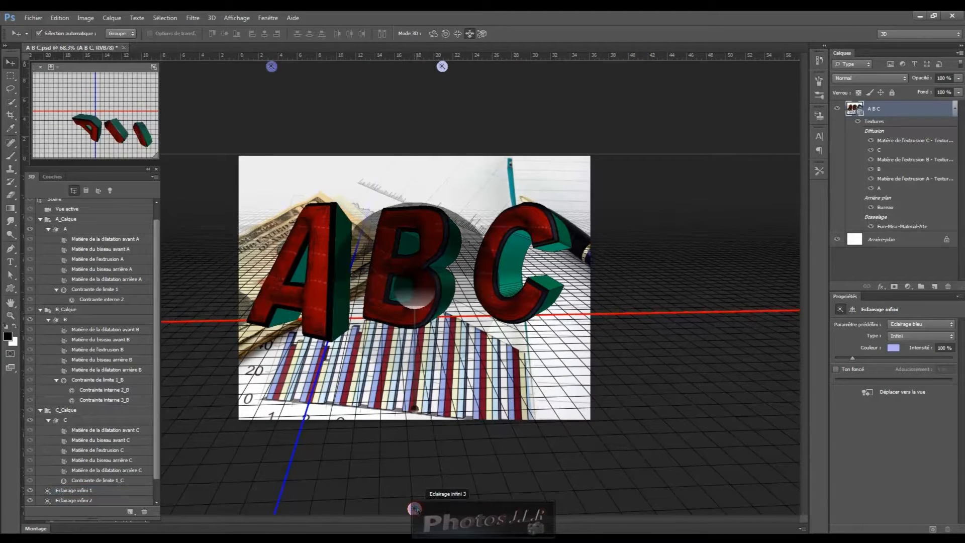
click(442, 67)
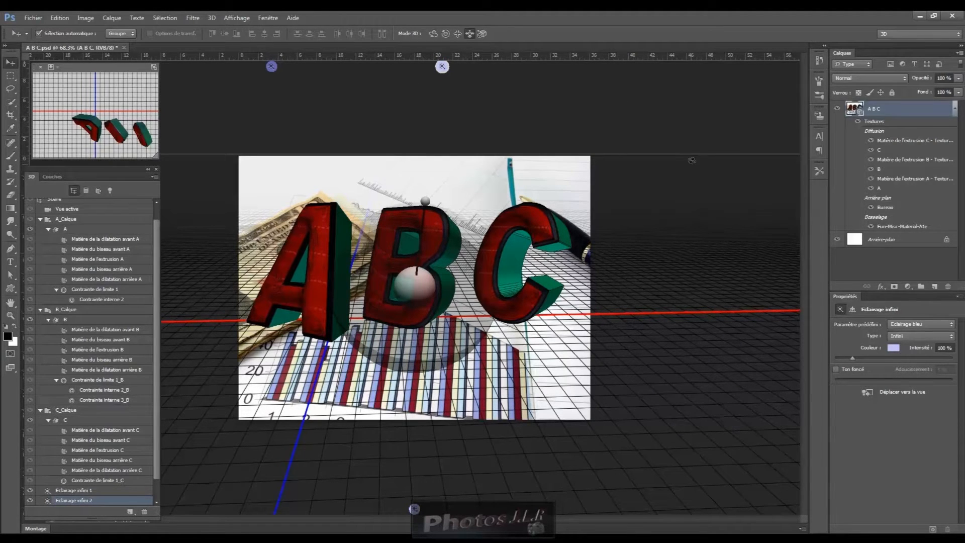
click(952, 325)
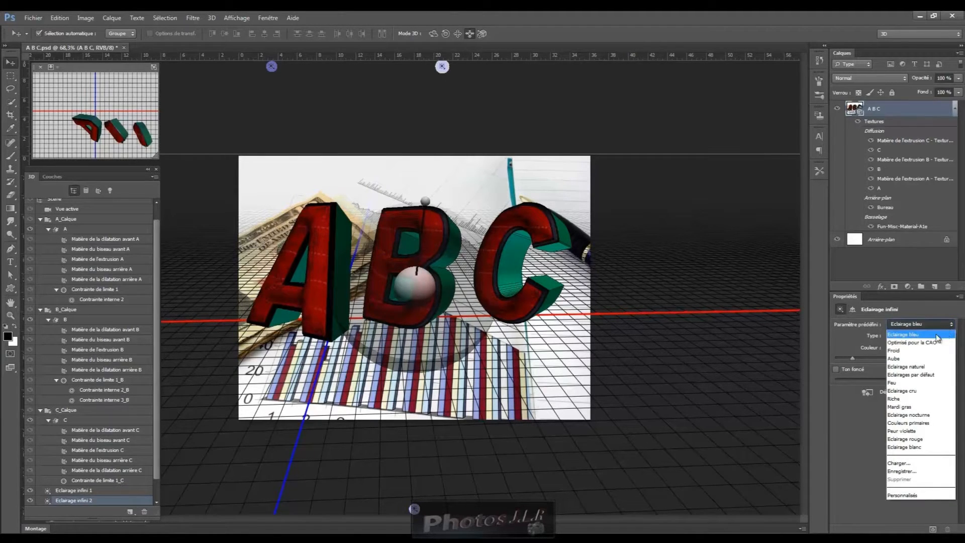
click(905, 368)
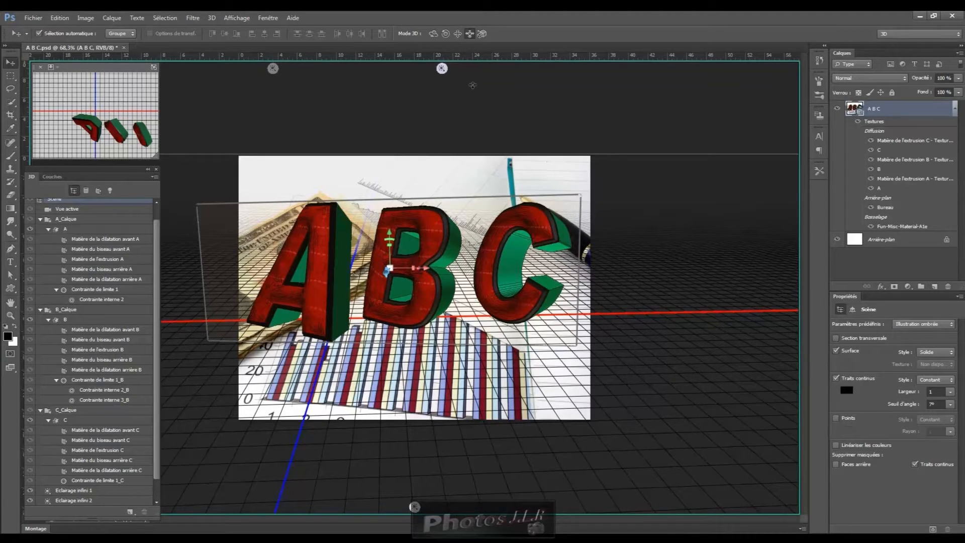
Step: Raise the intensity of the second infinite light to 271 %
click(442, 68)
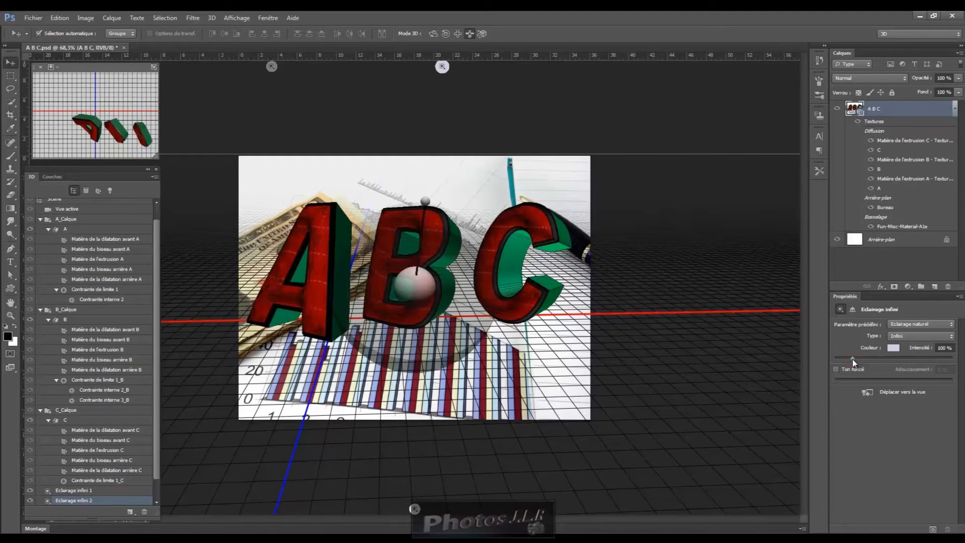
click(852, 359)
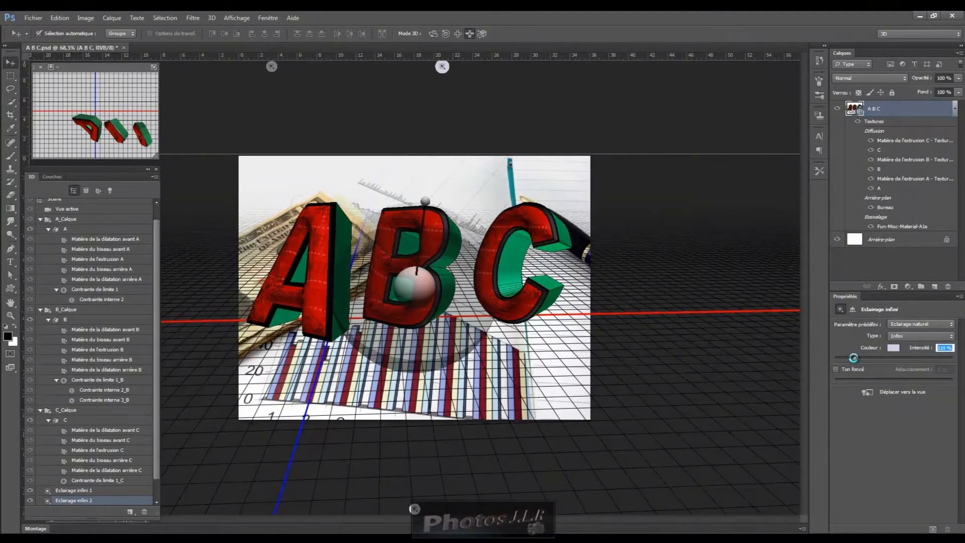
drag(854, 358, 875, 356)
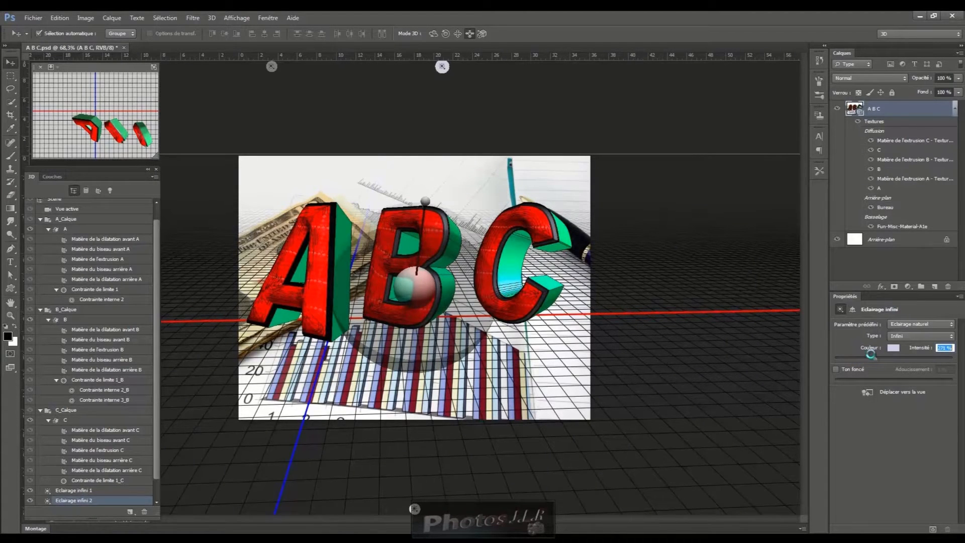
Step: Try shadows with about 5 % softening on the second infinite light, and switch them off again
click(836, 370)
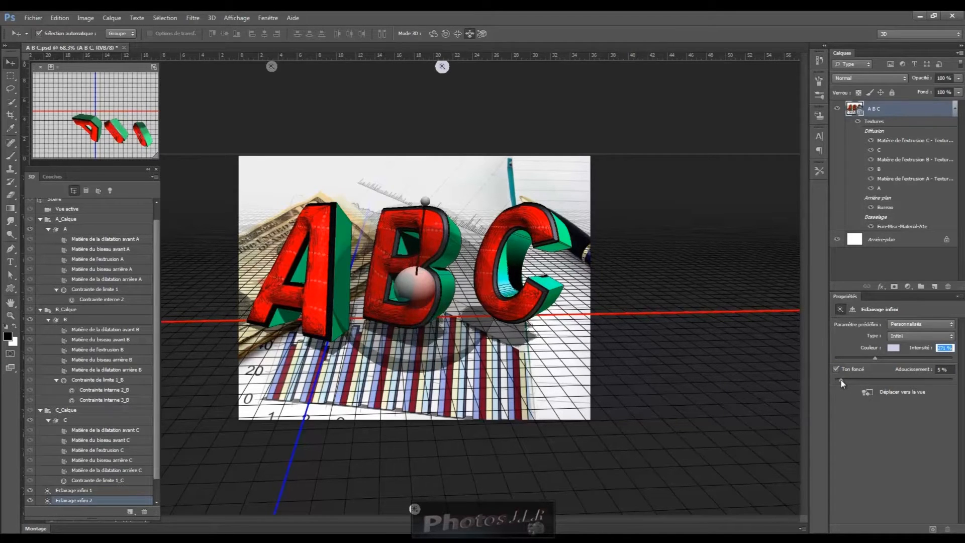
mouse_move(841, 379)
mouse_down()
mouse_move(888, 377)
mouse_move(839, 379)
mouse_up()
click(837, 369)
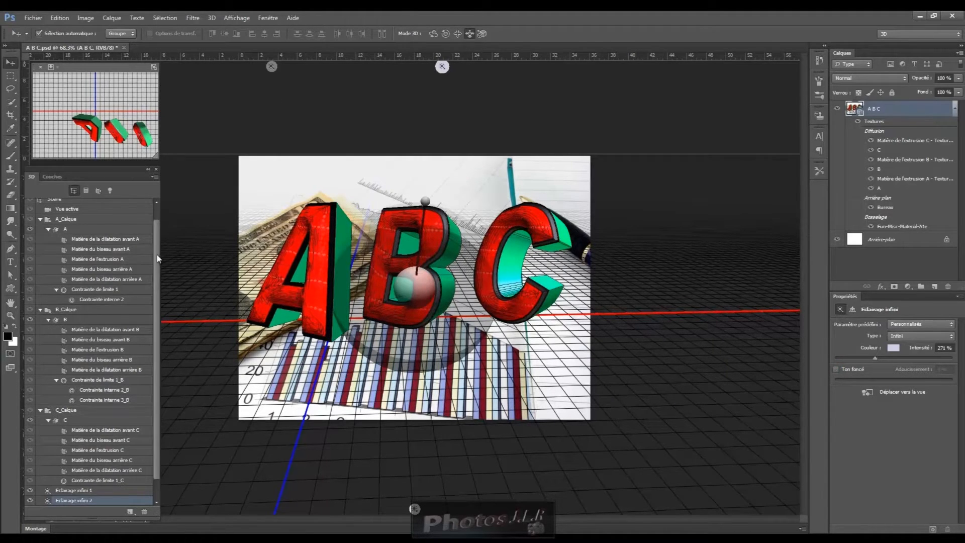
scroll(159, 259, up, 1)
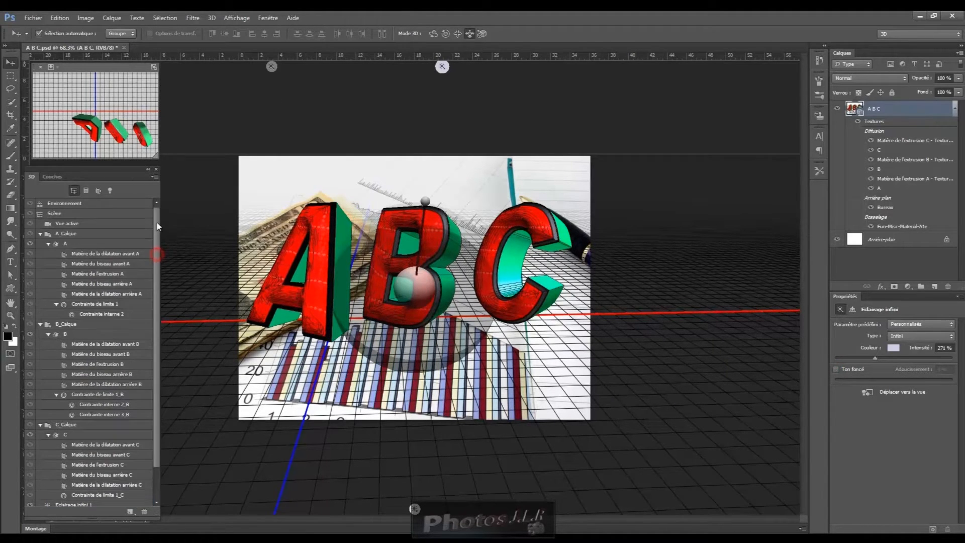
Step: Raise the intensity of the third infinite light, Eclairage infini 3, slightly above 100 %
click(62, 203)
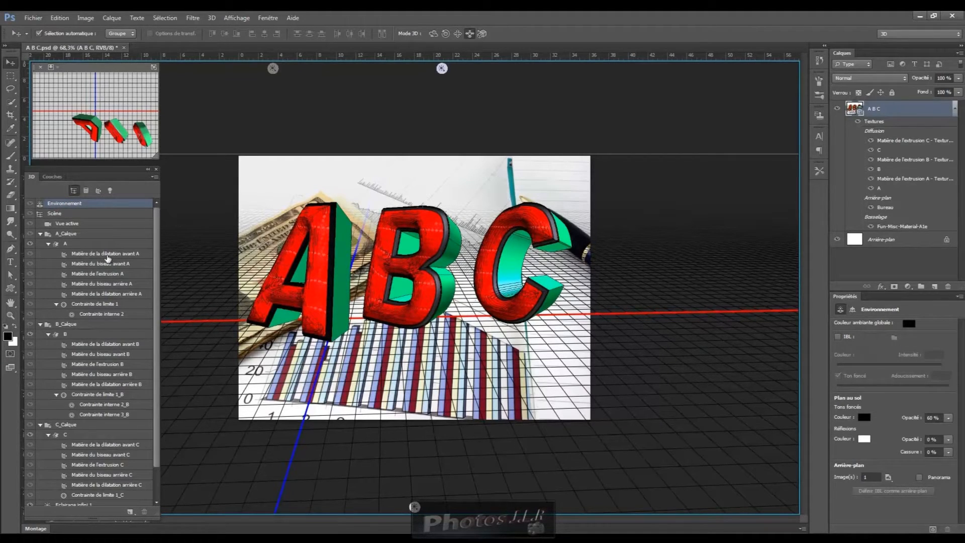
drag(158, 297, 158, 330)
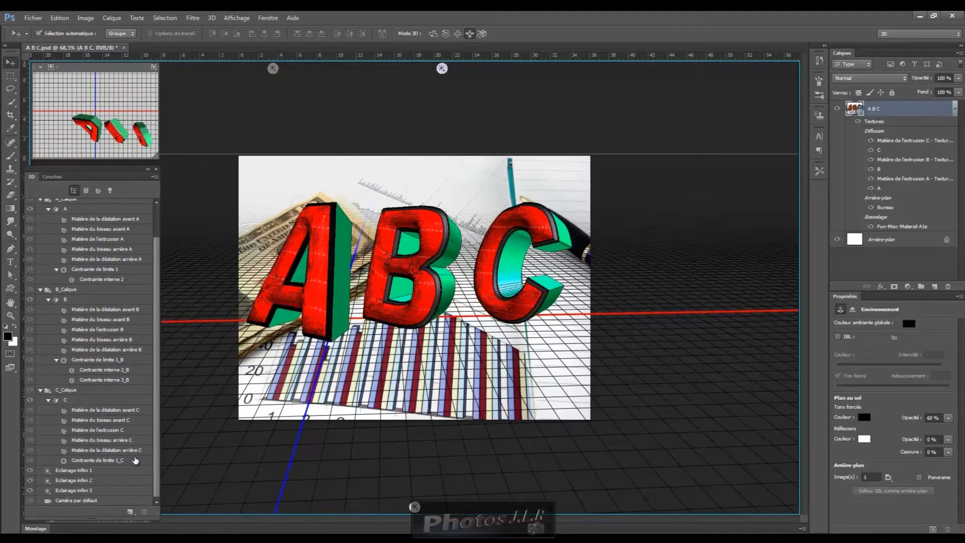
click(81, 492)
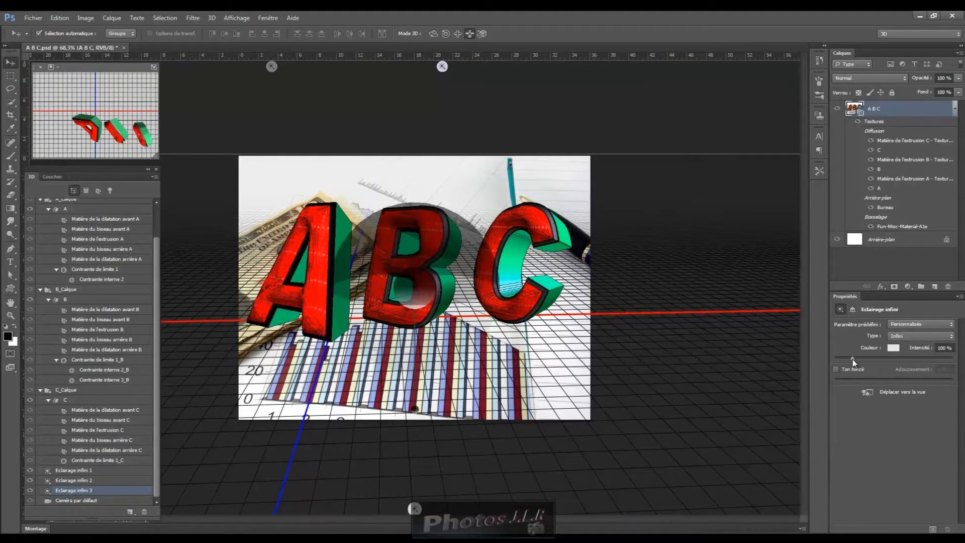
mouse_move(852, 359)
mouse_down()
mouse_move(862, 359)
mouse_move(855, 359)
mouse_up()
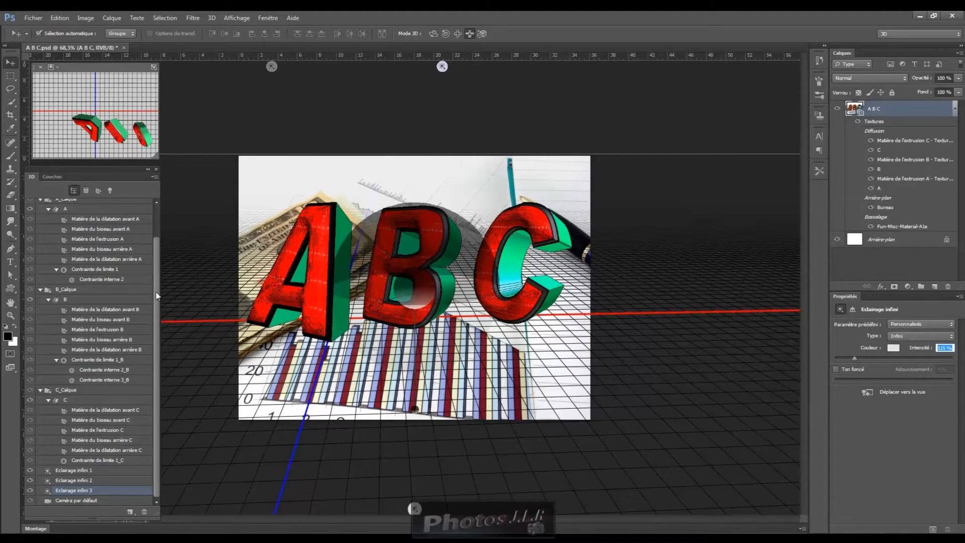
scroll(157, 294, up, 2)
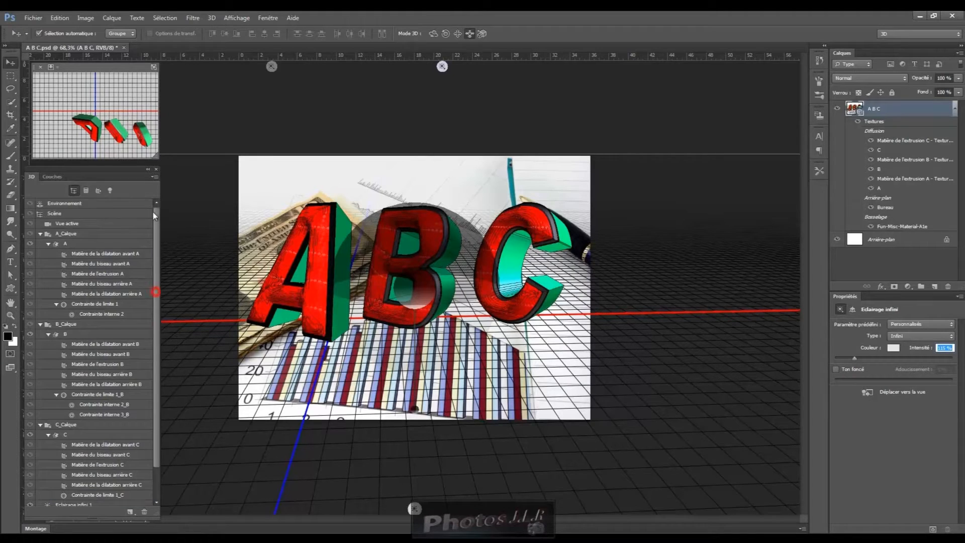
Step: Select the scene's environment, start the final render of the 3D letters and stop it partway
click(68, 204)
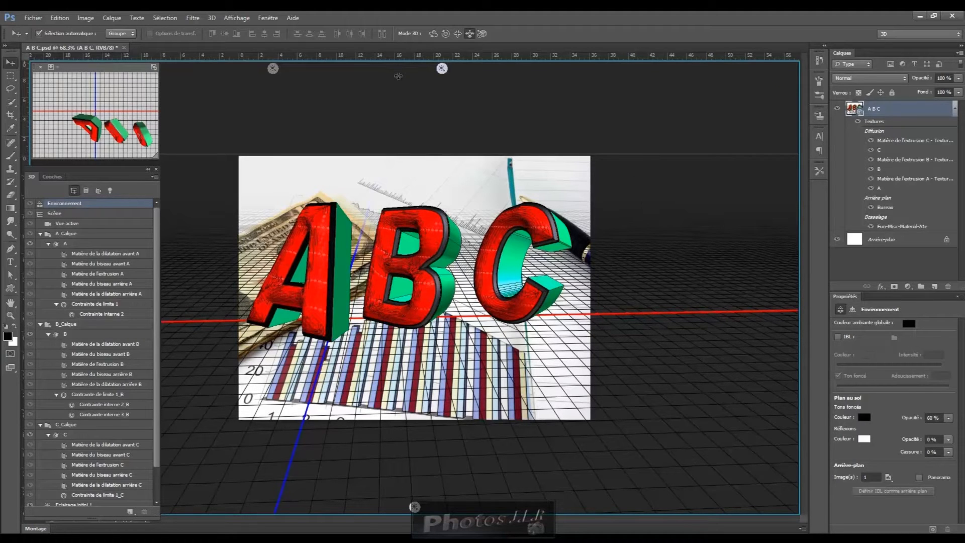
click(216, 18)
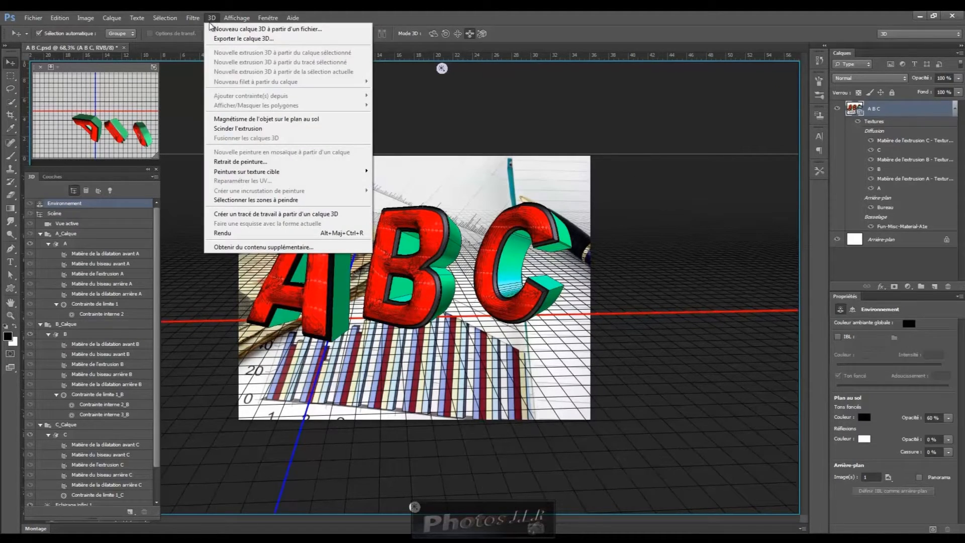
mouse_move(232, 174)
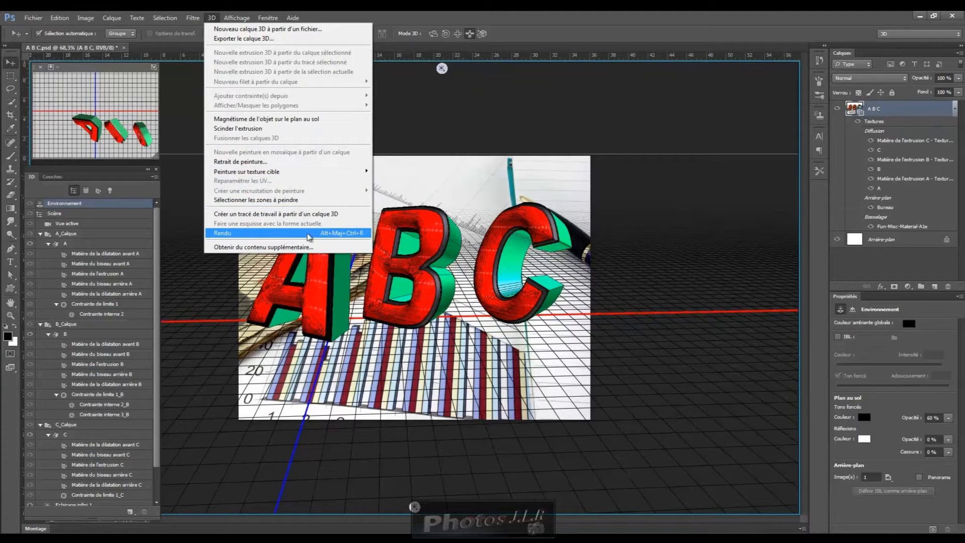
click(348, 233)
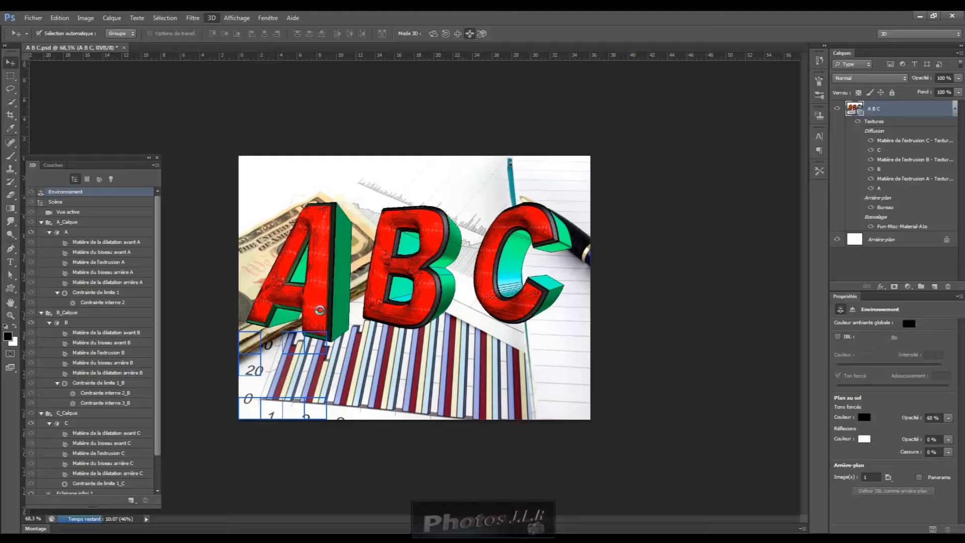
click(385, 188)
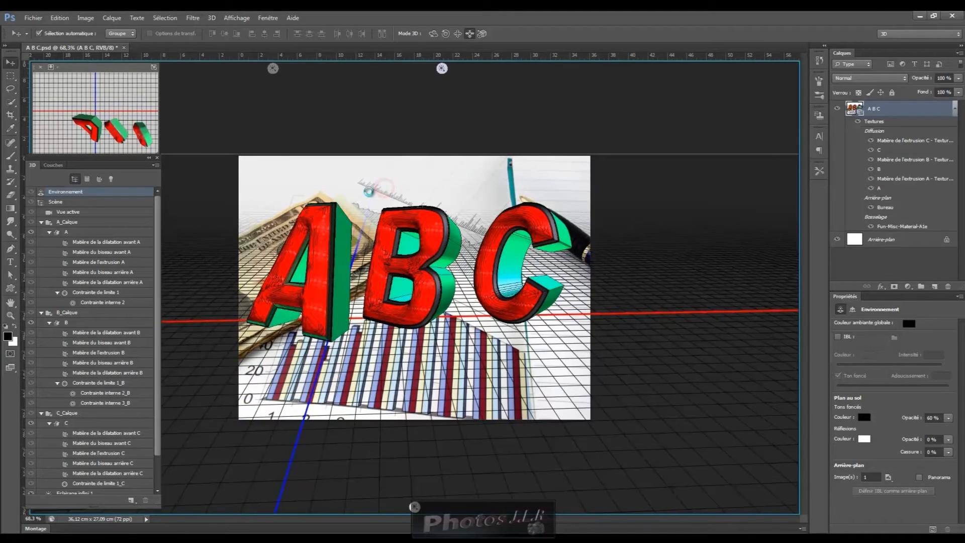
Step: Reselect the scene's environment and save the layered document A B C.psd
click(320, 246)
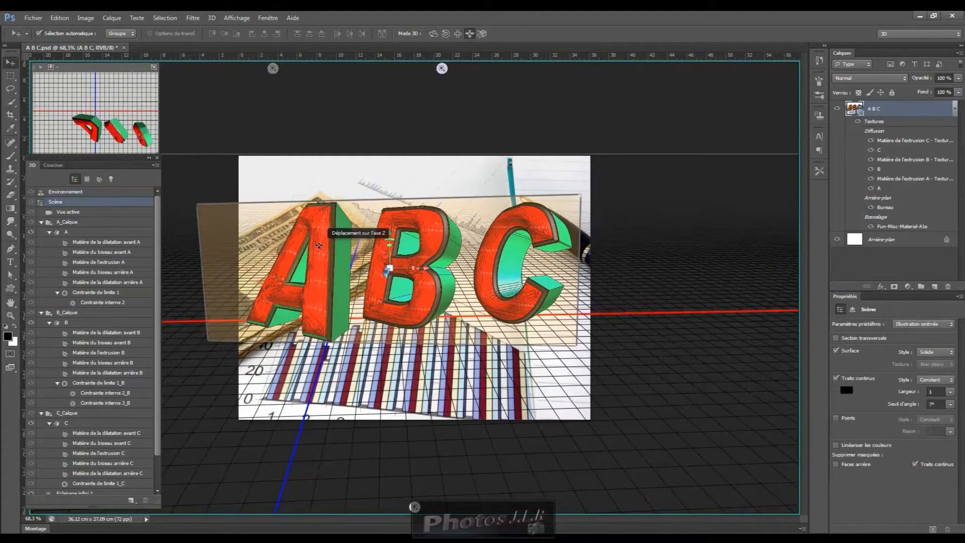
click(652, 197)
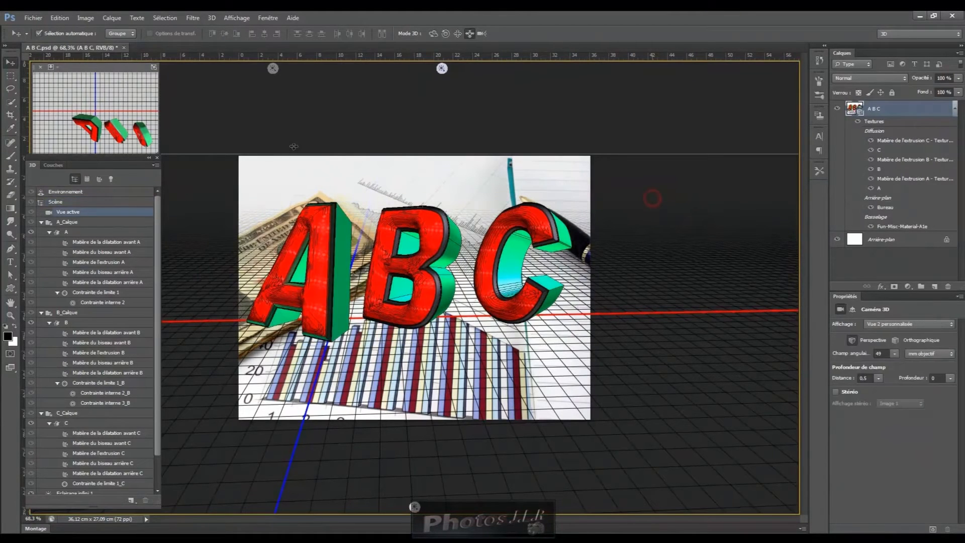
click(70, 204)
click(89, 193)
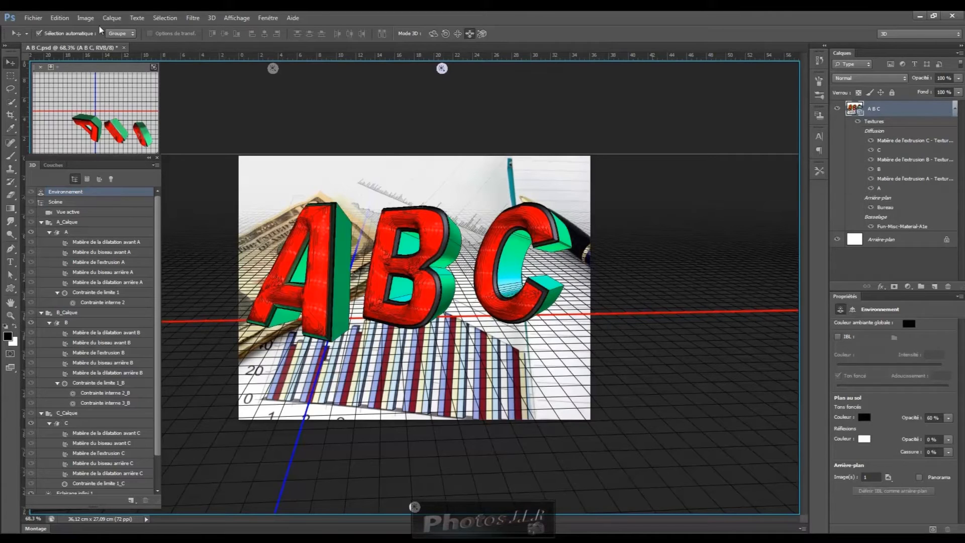
click(35, 18)
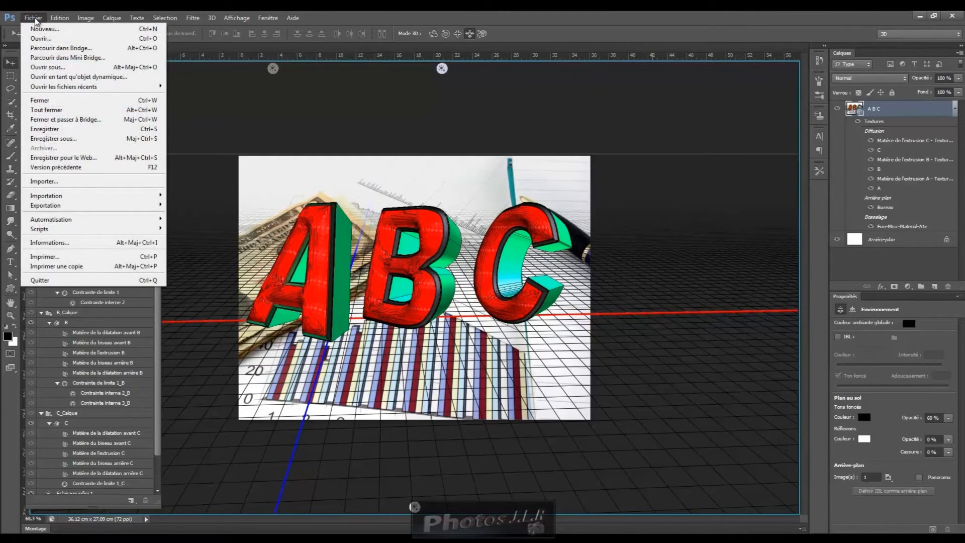
click(48, 132)
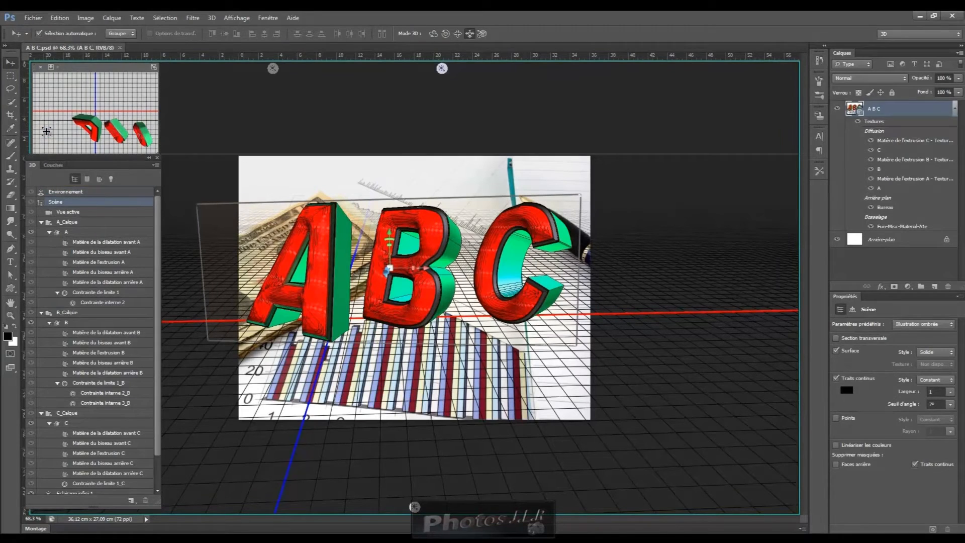
Step: Save a JPEG copy as A B C.jpg in the z 3 D folder, with maximum quality 12 and the "de base optimisé" format
click(99, 193)
click(33, 18)
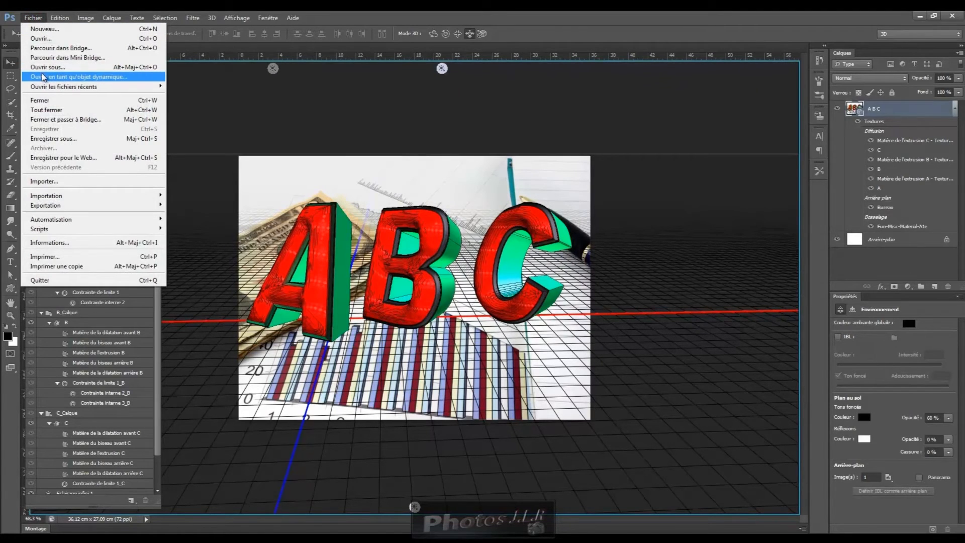
click(55, 140)
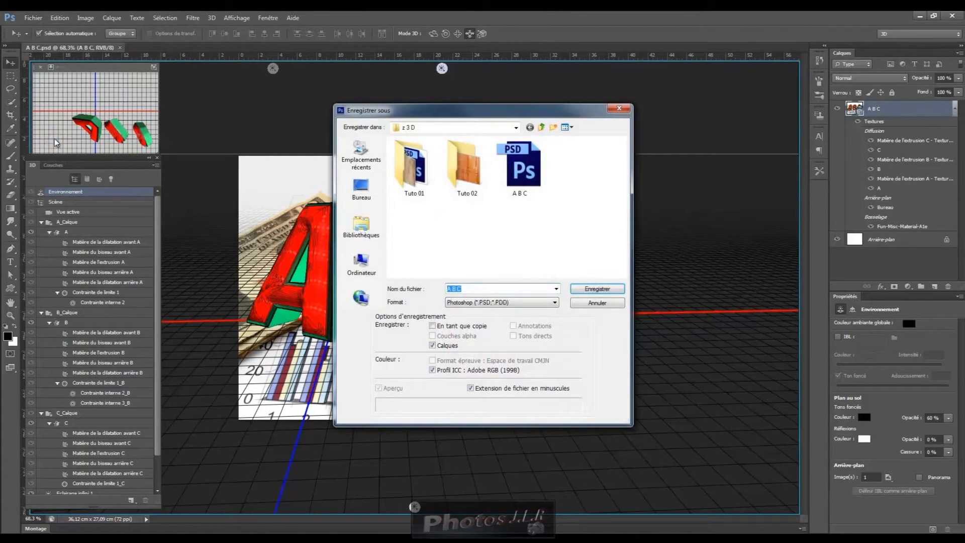
click(555, 303)
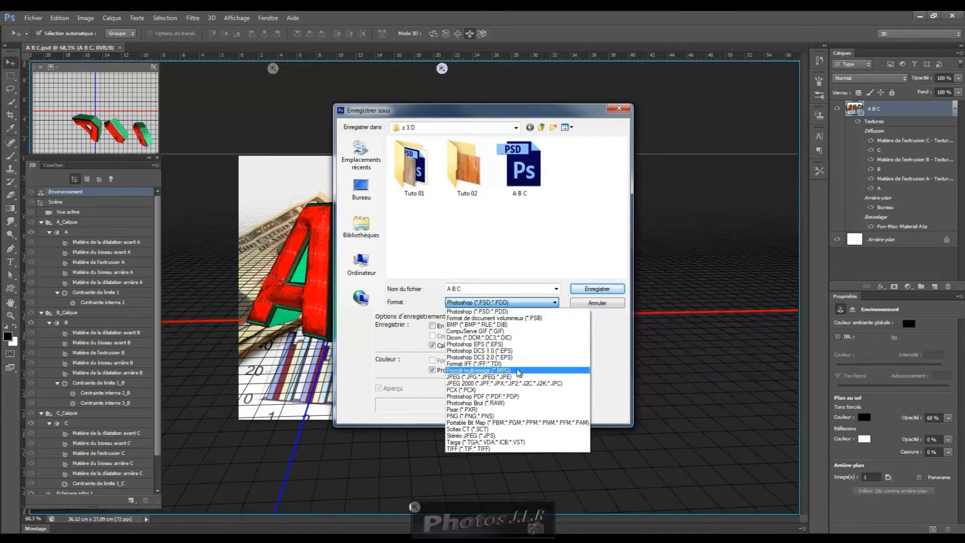
click(481, 377)
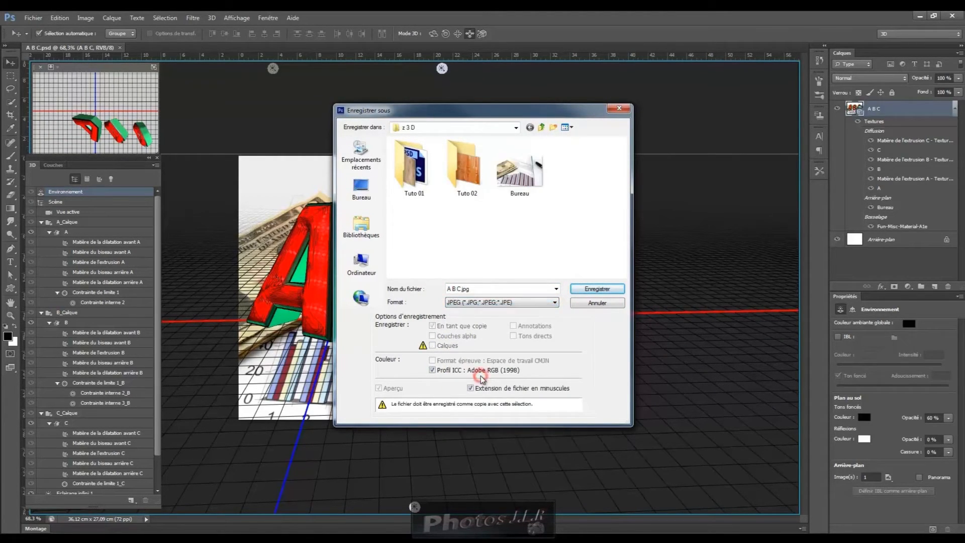
click(594, 290)
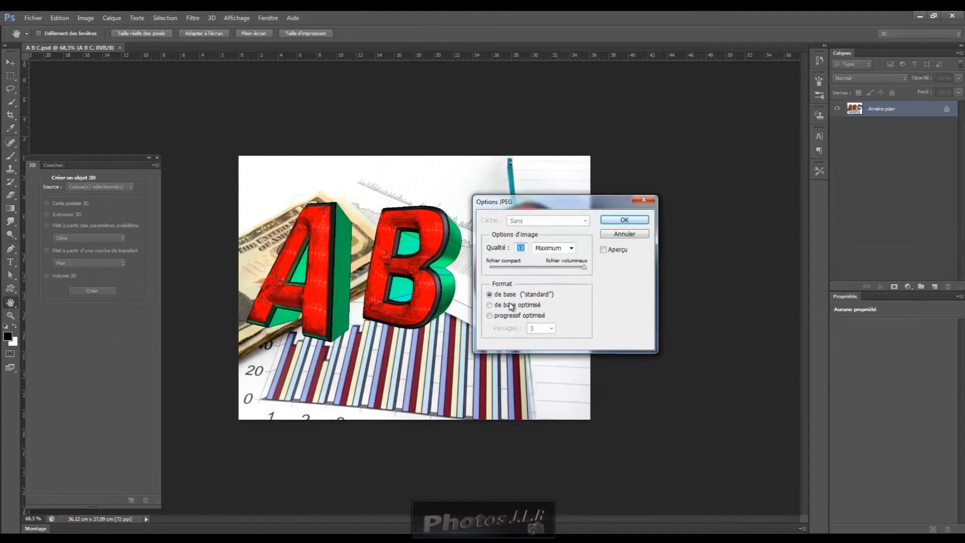
click(490, 306)
click(639, 219)
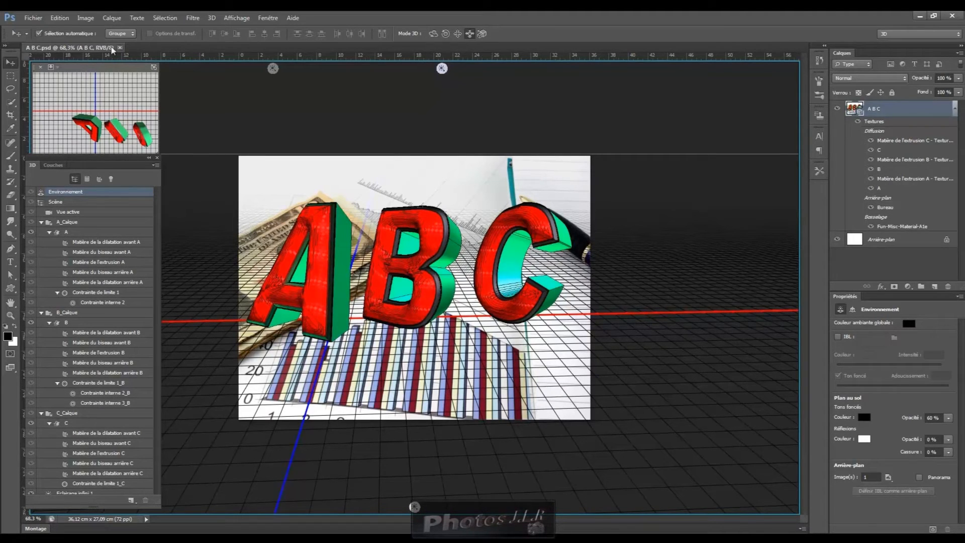
Step: Open A B C.jpg from the z 3 D folder and switch to the Photo JLR workspace
click(33, 17)
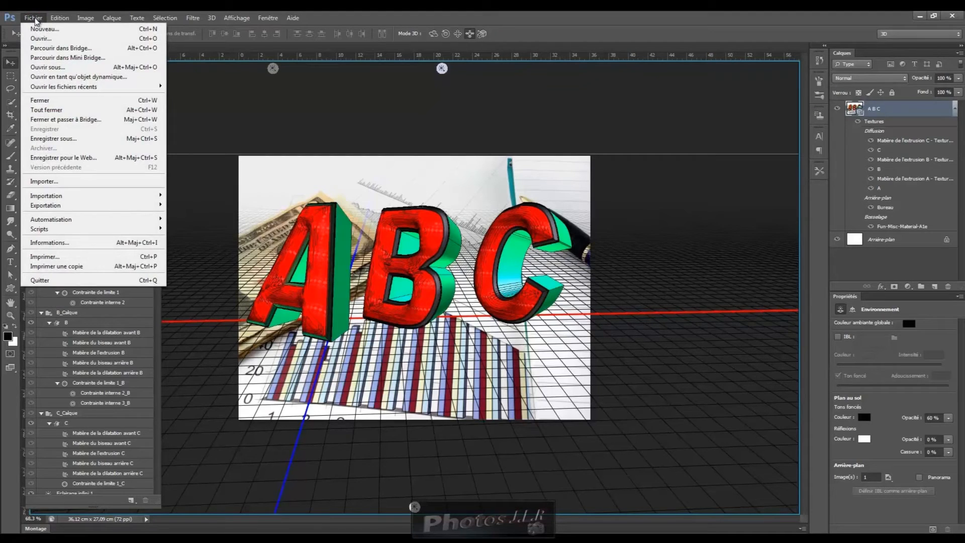
click(38, 38)
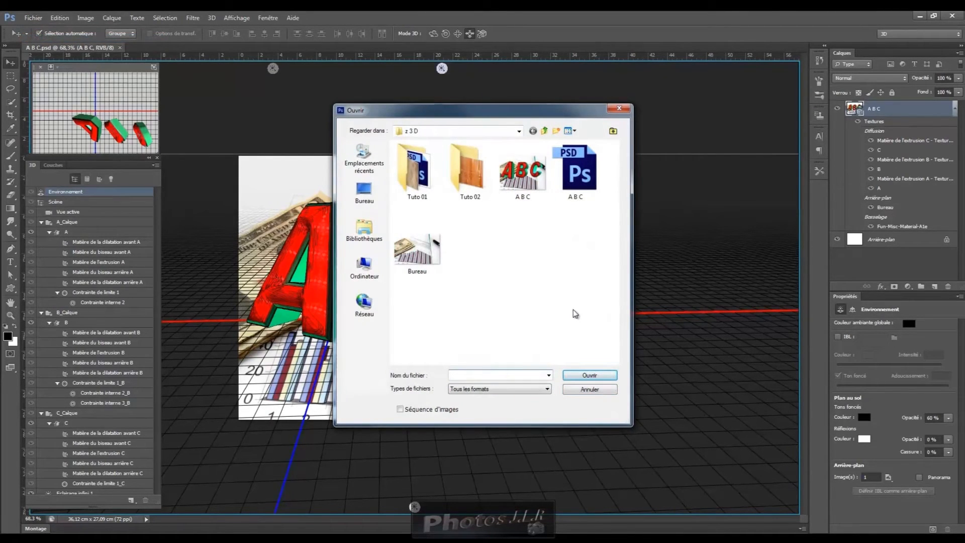
double_click(523, 173)
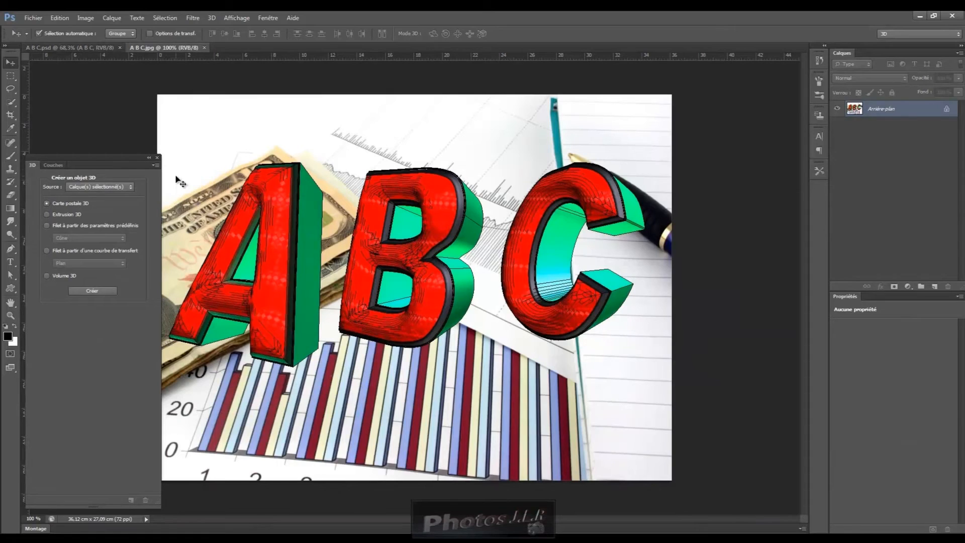
click(955, 35)
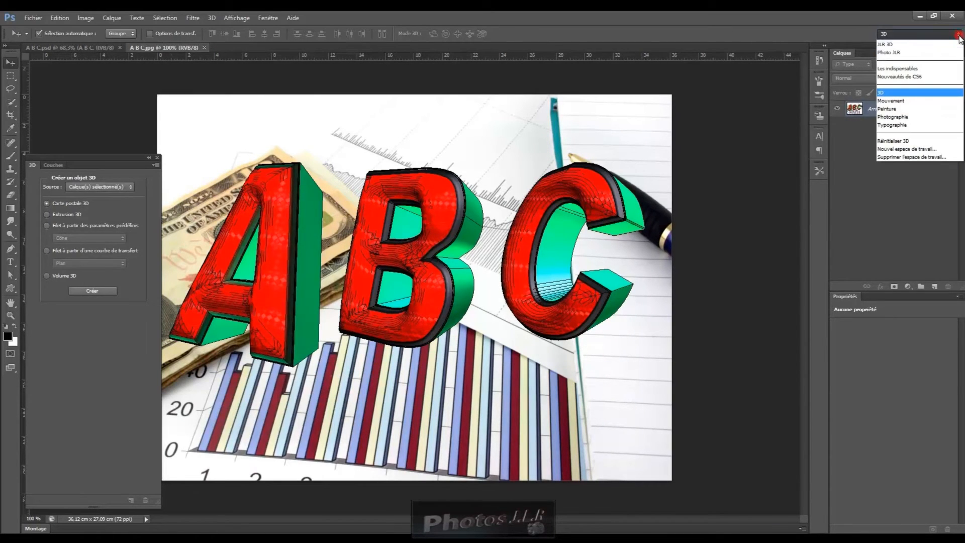
click(886, 53)
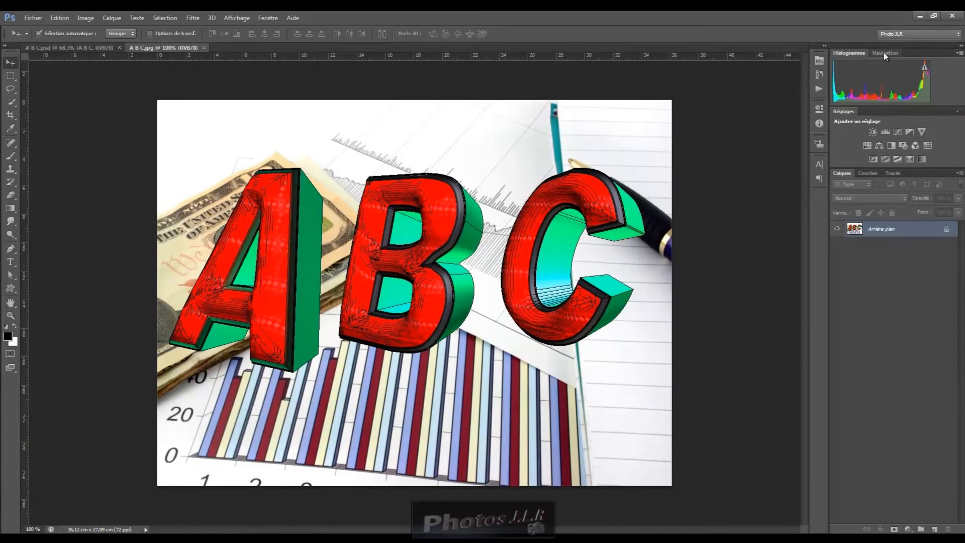